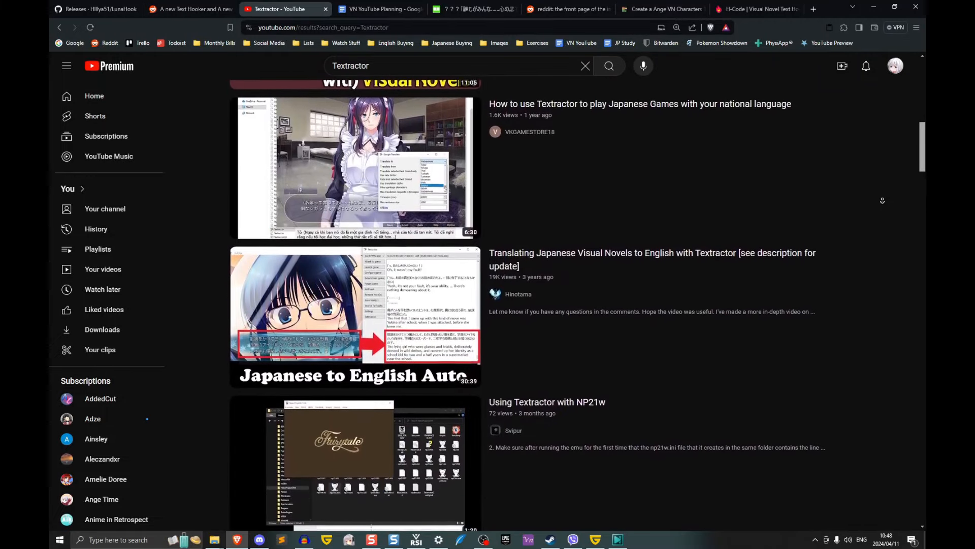
pyautogui.middleClick(882, 200)
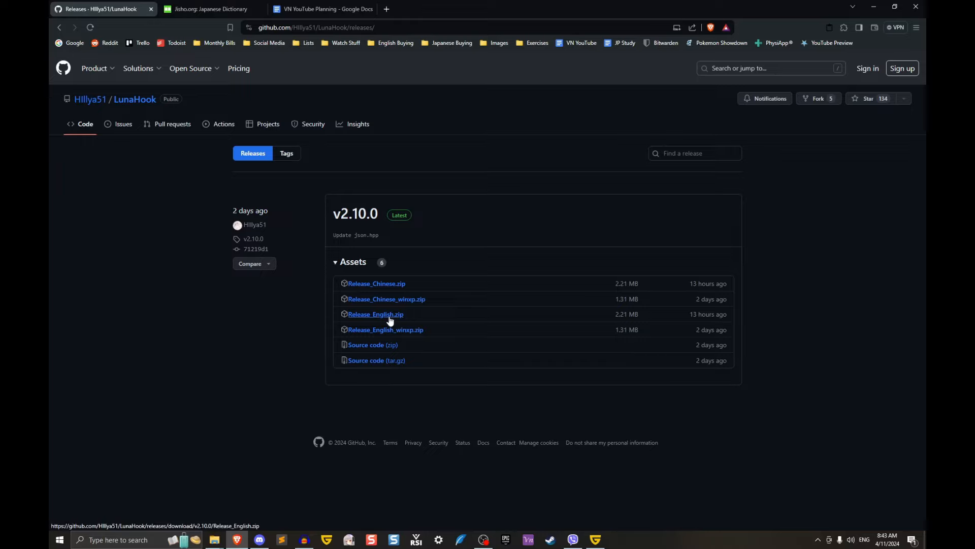
# - Switch to File Explorer's LunaHook folder and launch LunaHost64.exe
pyautogui.click(216, 539)
pyautogui.click(191, 503)
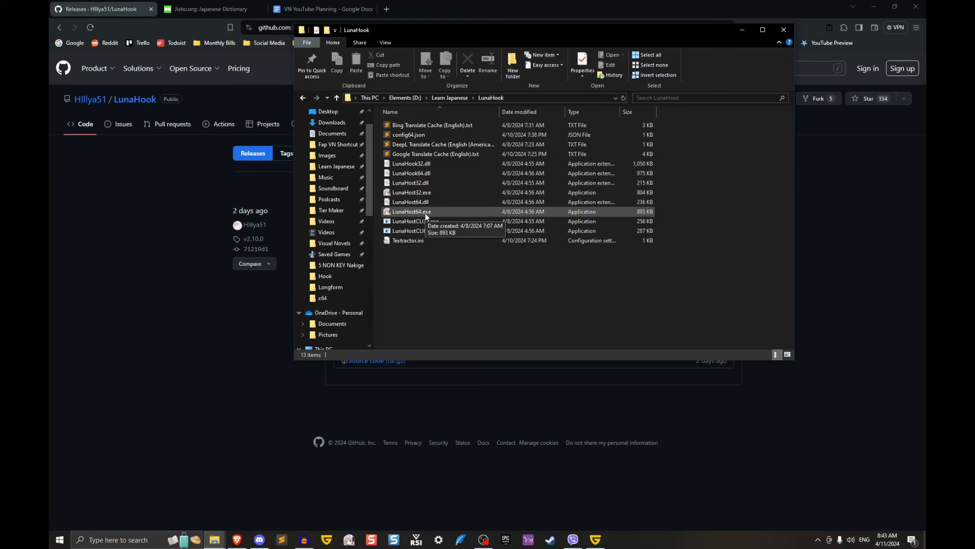
pyautogui.doubleClick(426, 212)
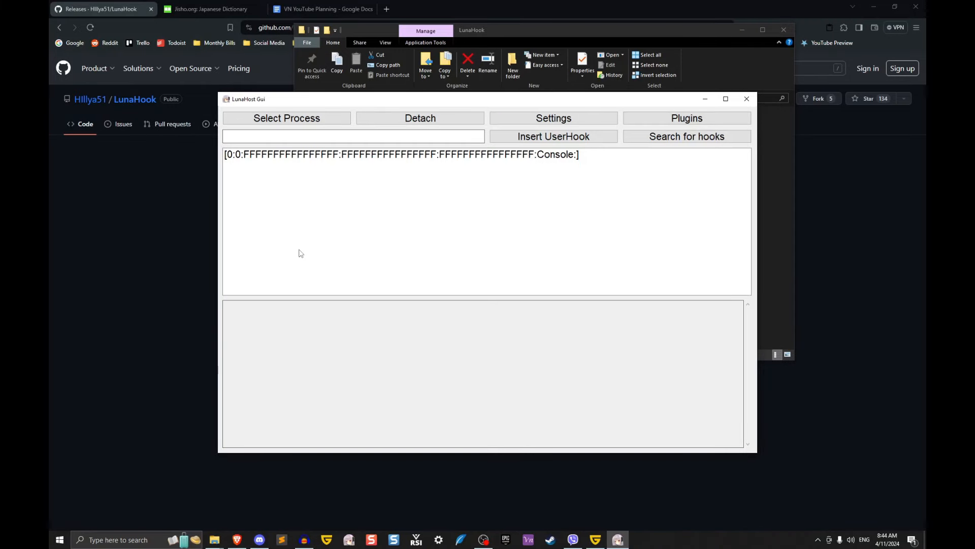
# - Find the Windows Region settings and set the country or region to Japan
pyautogui.click(50, 540)
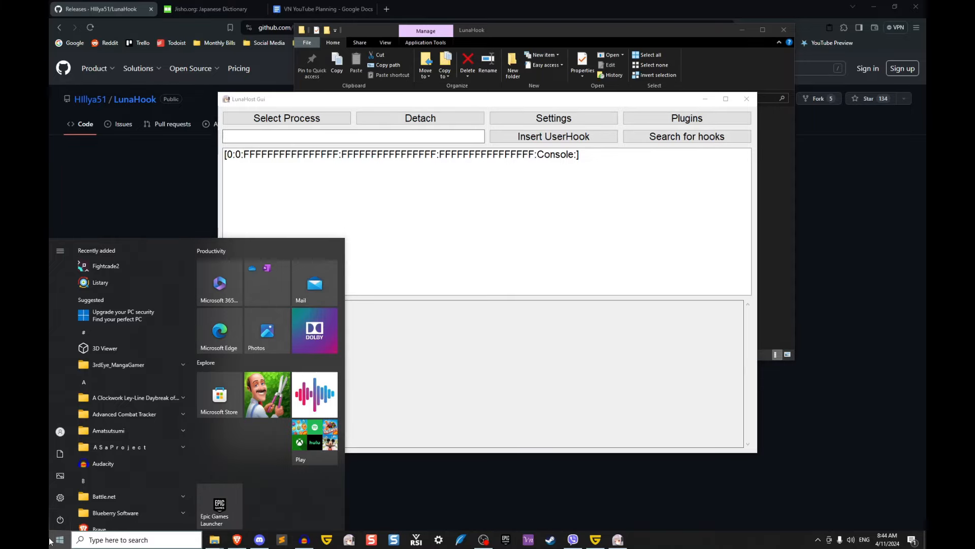
pyautogui.write('region')
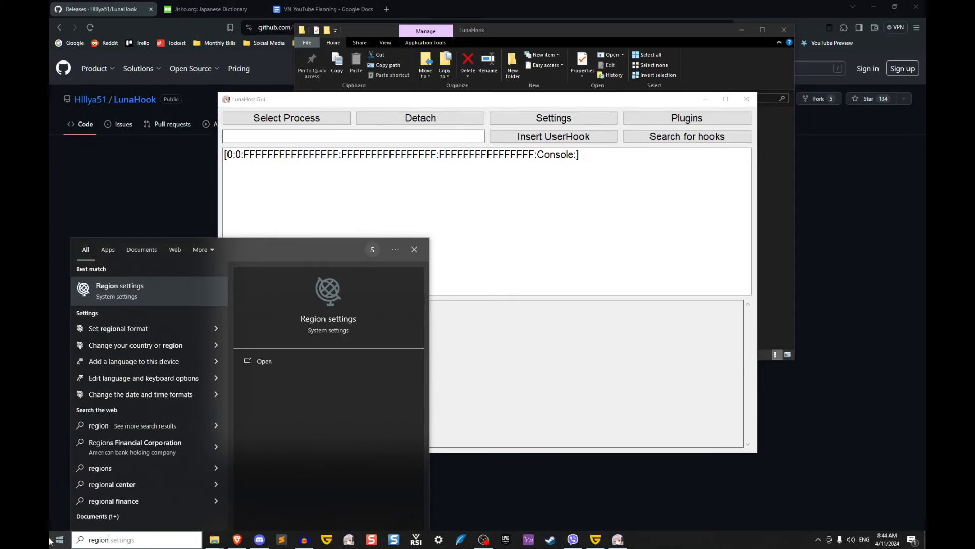
pyautogui.click(127, 291)
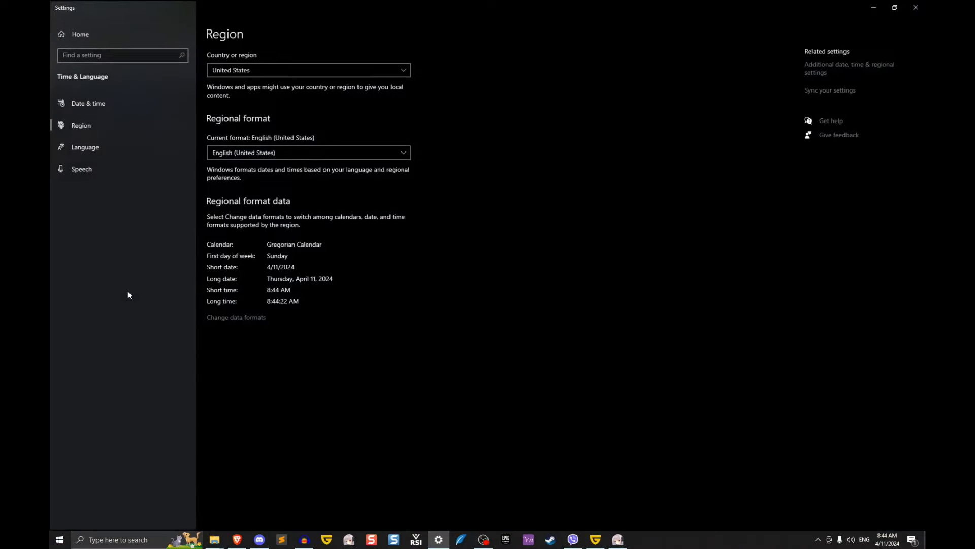
pyautogui.click(248, 72)
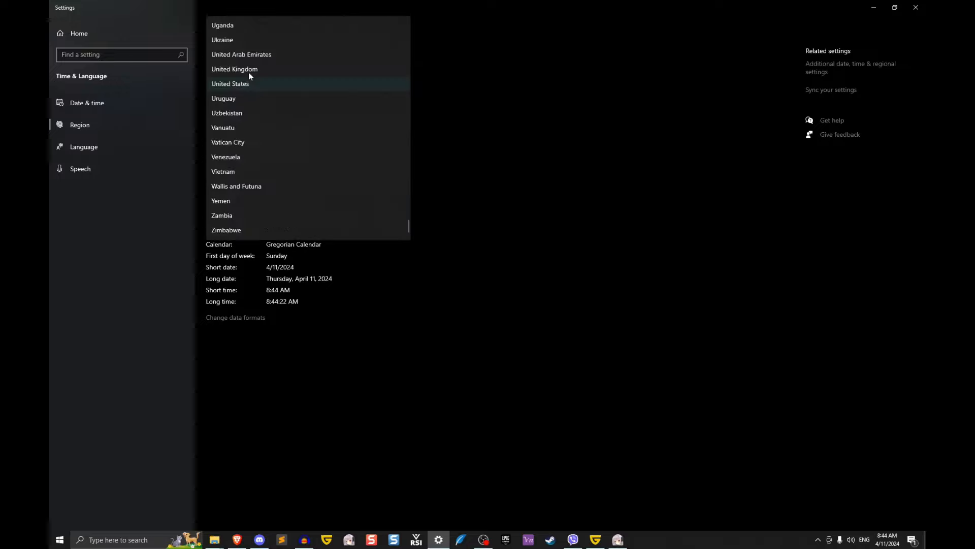
pyautogui.press('j')
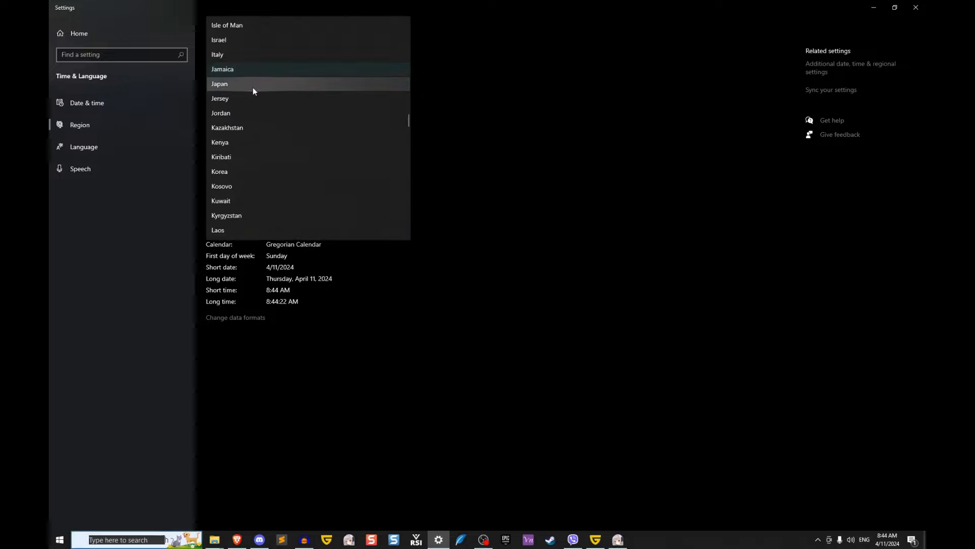
pyautogui.click(252, 87)
# - Set the Windows regional format to Japanese (Japan)
pyautogui.click(254, 152)
pyautogui.press('j')
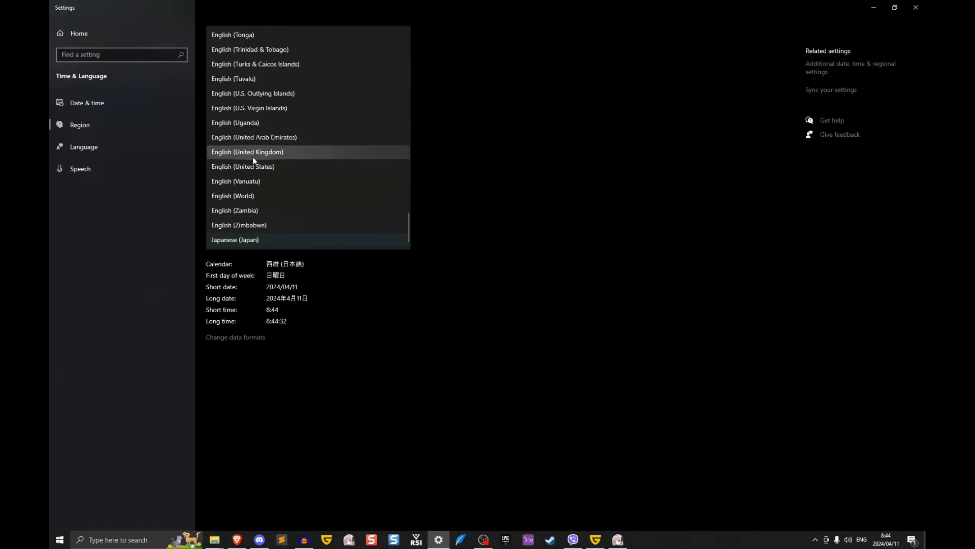
pyautogui.click(256, 240)
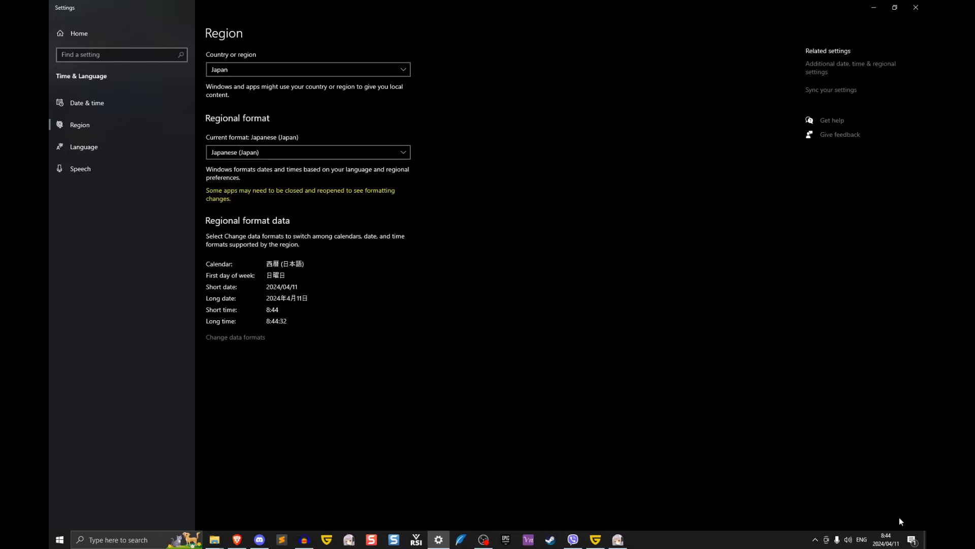
pyautogui.moveTo(878, 544)
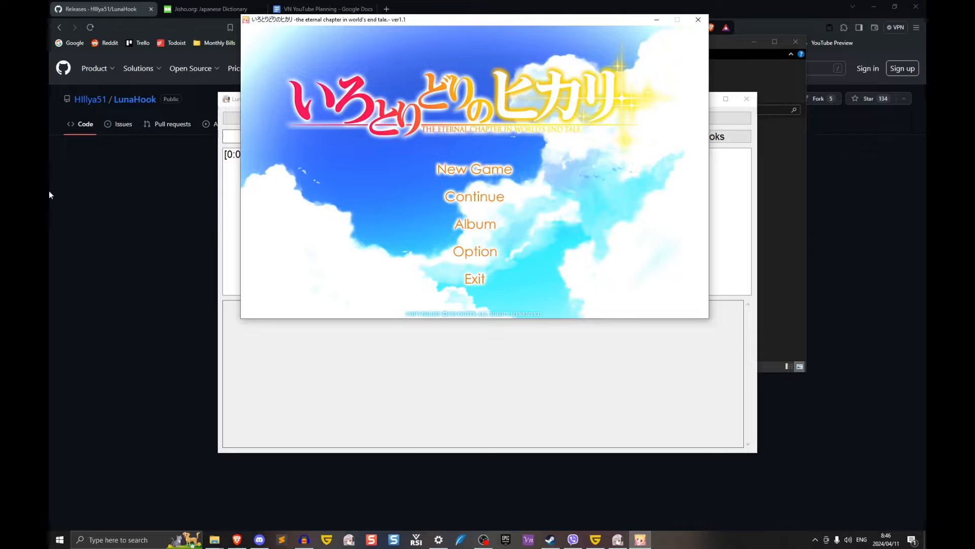
# - Switch to LunaHost and attach it to the running visual novel process Hikari.exe in the Irohika JP folder
pyautogui.click(311, 337)
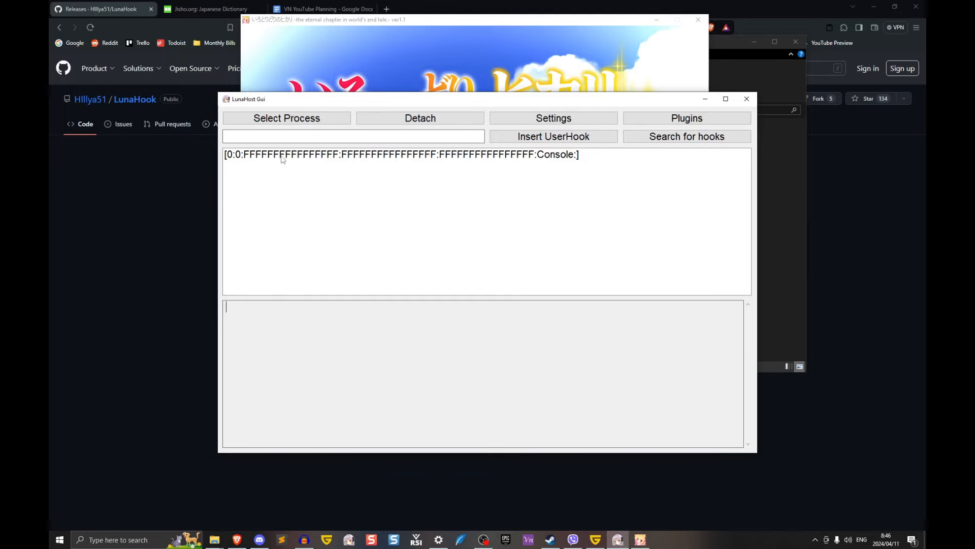
pyautogui.click(281, 120)
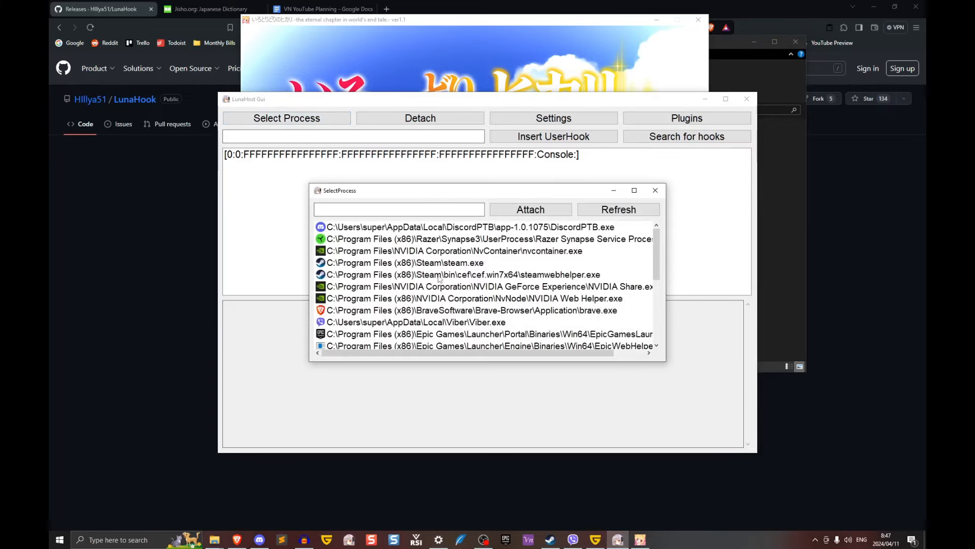
pyautogui.scroll(-5, 432, 283)
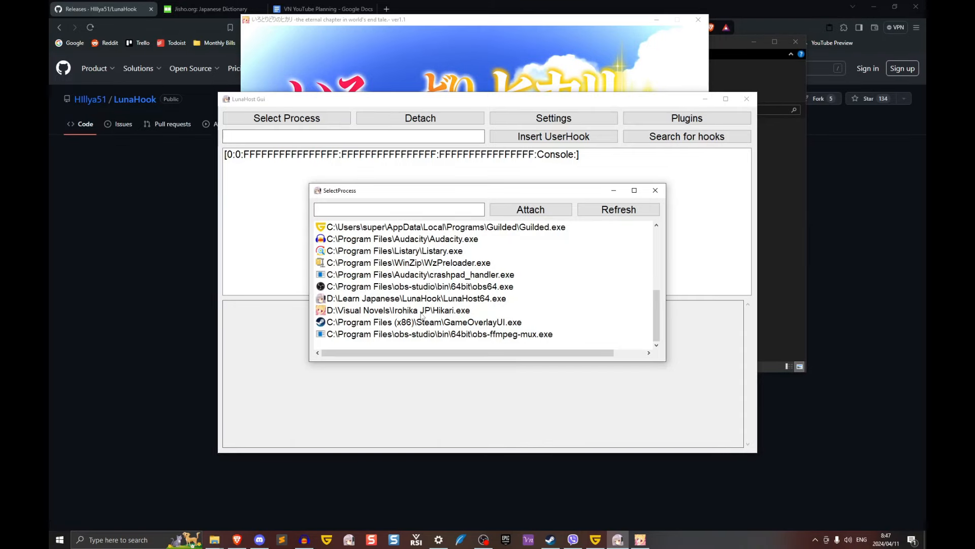
pyautogui.click(421, 311)
pyautogui.click(541, 211)
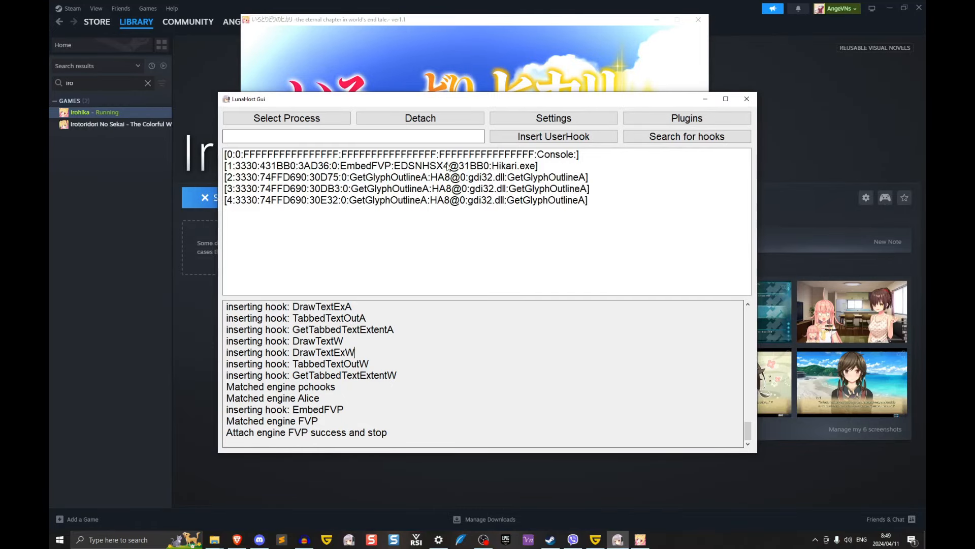
# - Continue the visual novel from its title screen, select text thread 4 (GetGlyphOutlineA) in LunaHost, and return to the game for comparison
pyautogui.click(456, 23)
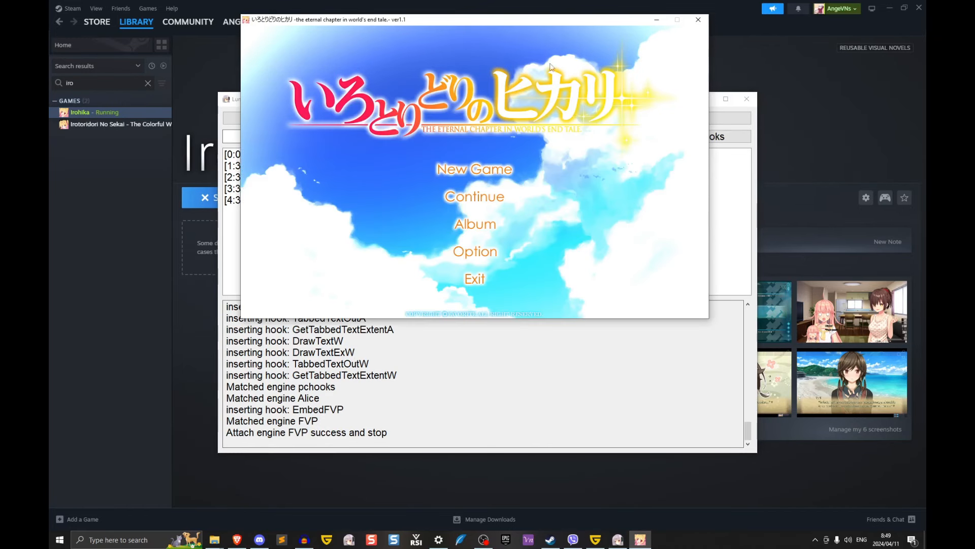
pyautogui.click(497, 199)
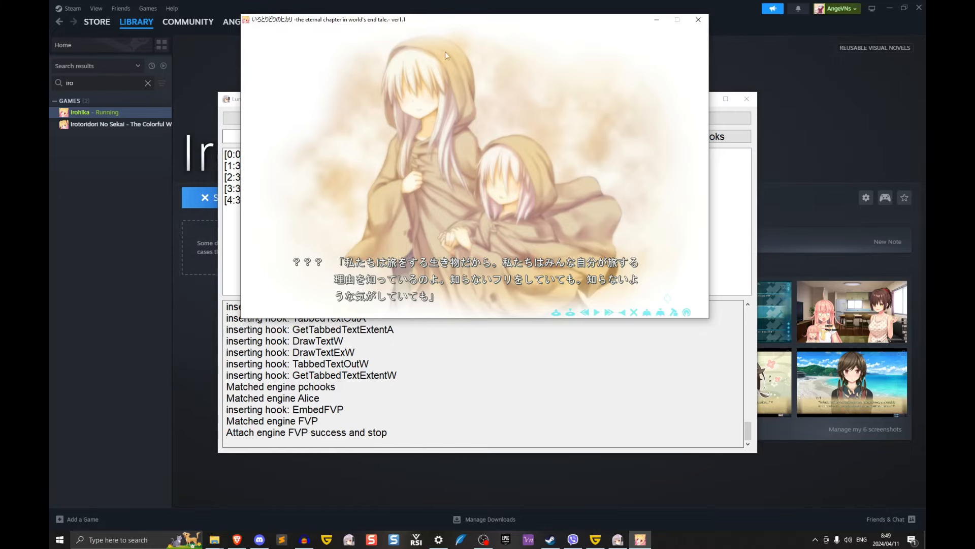
pyautogui.click(596, 378)
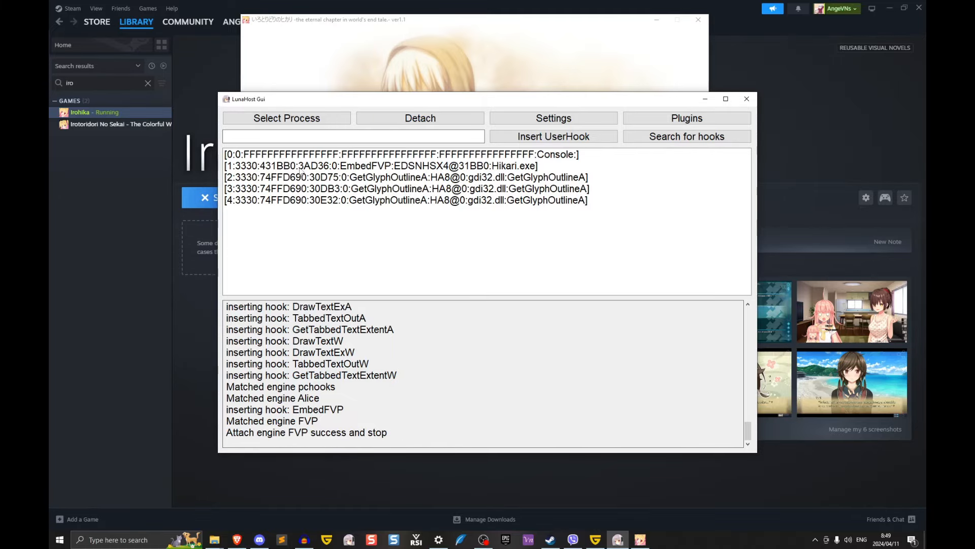
pyautogui.click(299, 201)
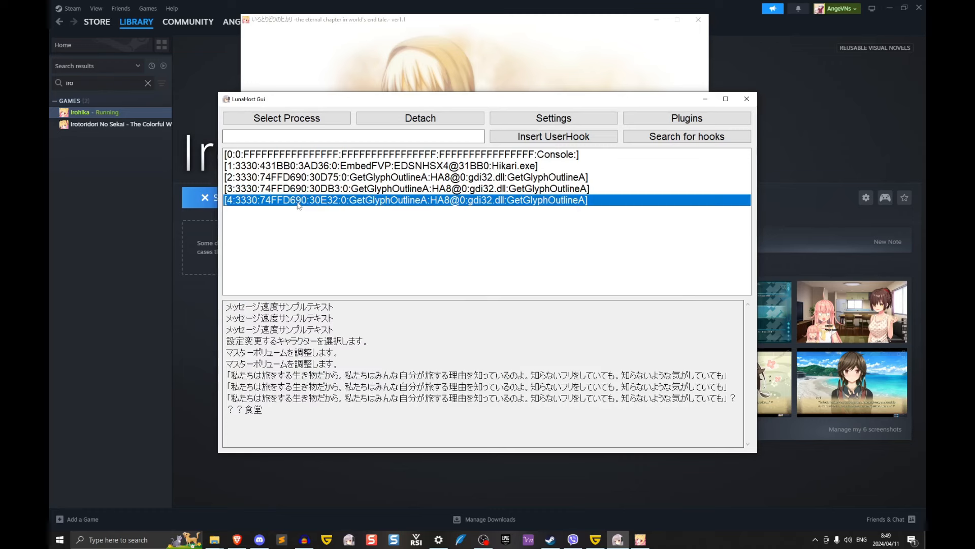
pyautogui.click(313, 21)
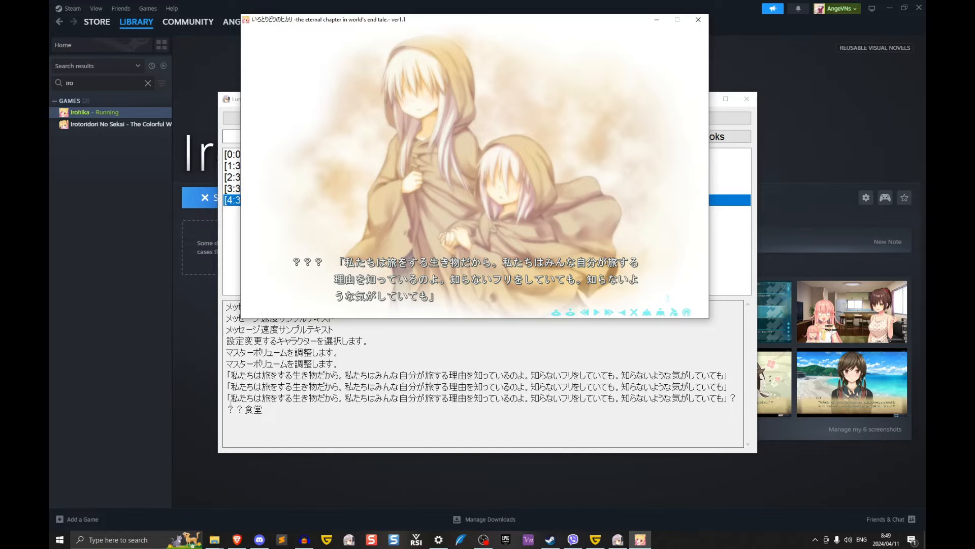
# - Copy the last extracted dialogue sentence beginning 私たちは旅をする生き物だから from LunaHost and look it up on Jisho in the browser
pyautogui.moveTo(230, 401); pyautogui.dragTo(718, 404)
pyautogui.hotkey('ctrl', 'c')
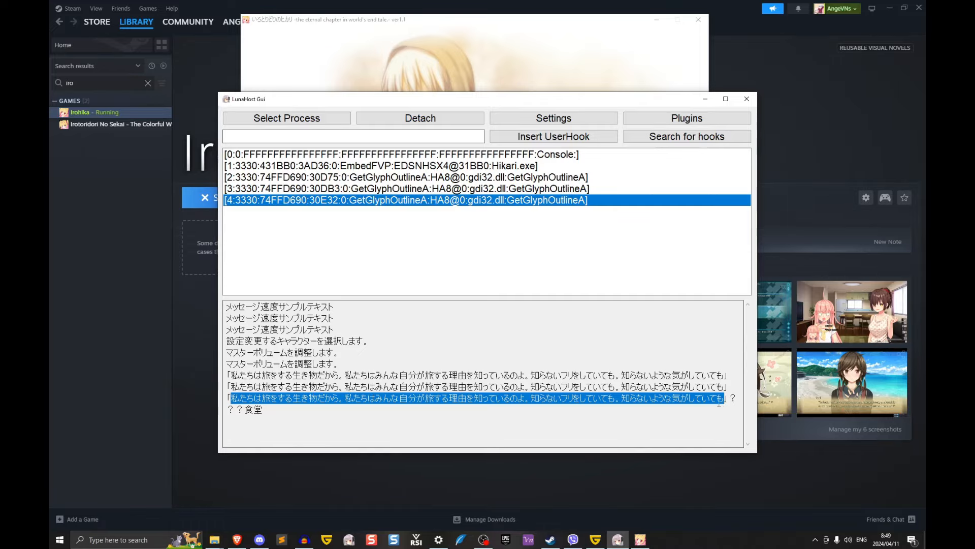
pyautogui.click(237, 540)
pyautogui.click(239, 9)
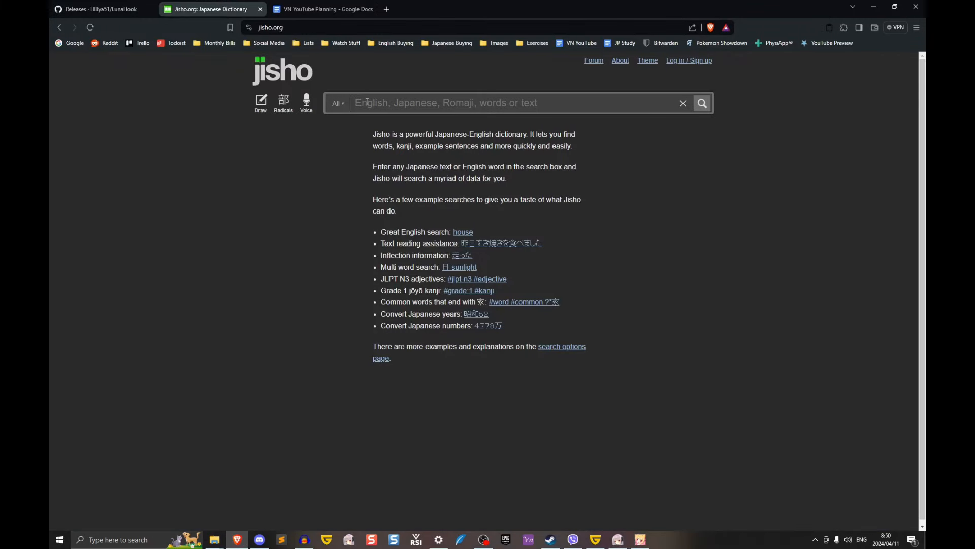
pyautogui.hotkey('ctrl', 'v')
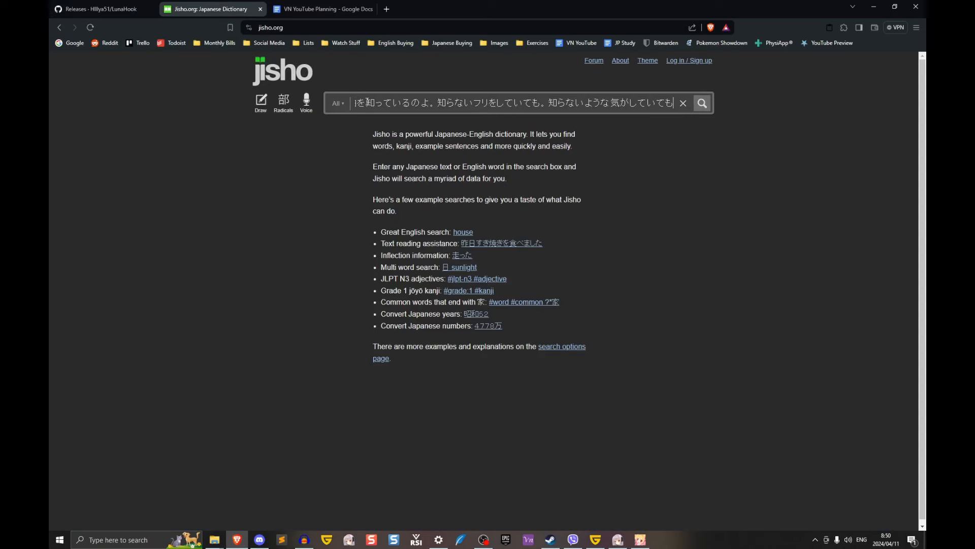
pyautogui.press('Return')
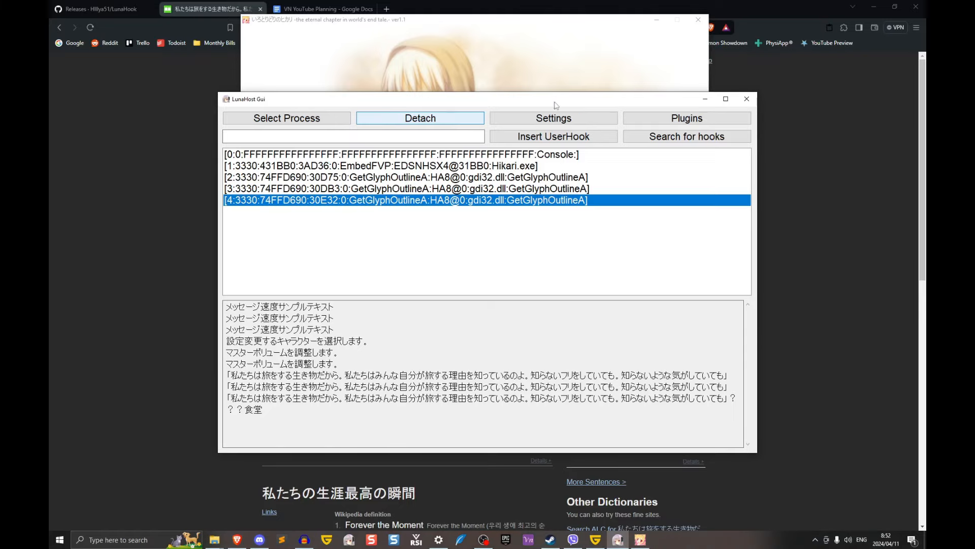
# - Open the LunaHost settings to view the Copy To Clipboard option, and advance the game by one dialogue line
pyautogui.click(568, 122)
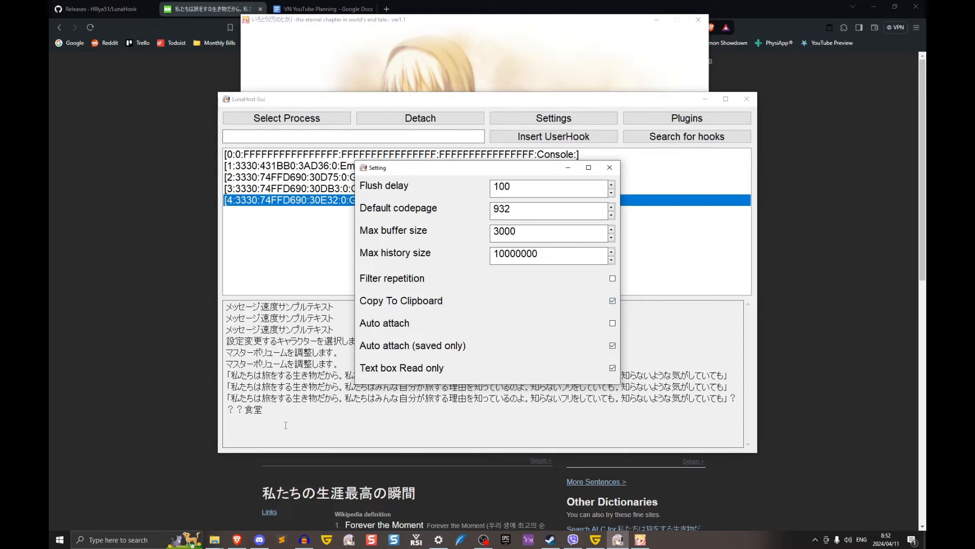
pyautogui.click(334, 79)
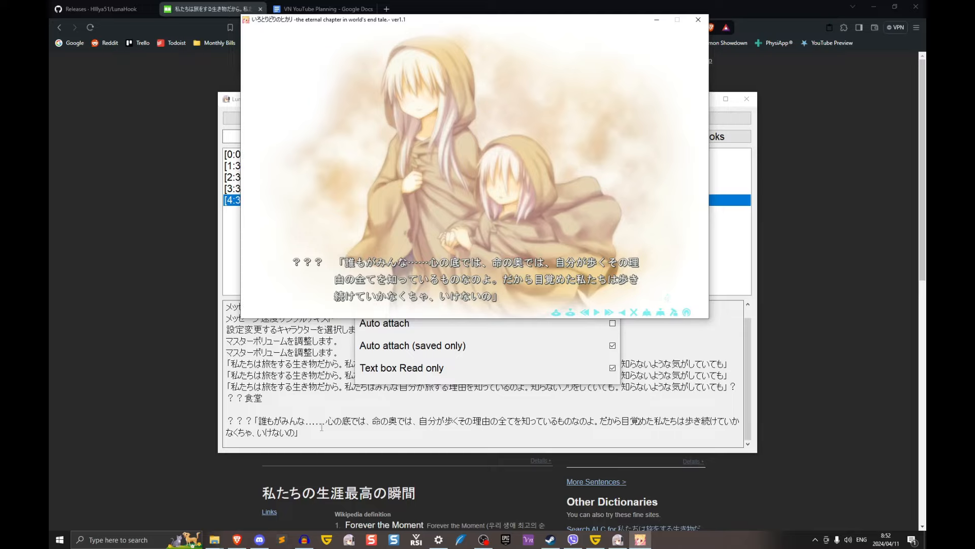
# - Switch to the Jisho page and search for the automatically copied dialogue line beginning ？？？「誰もがみんな
pyautogui.click(174, 403)
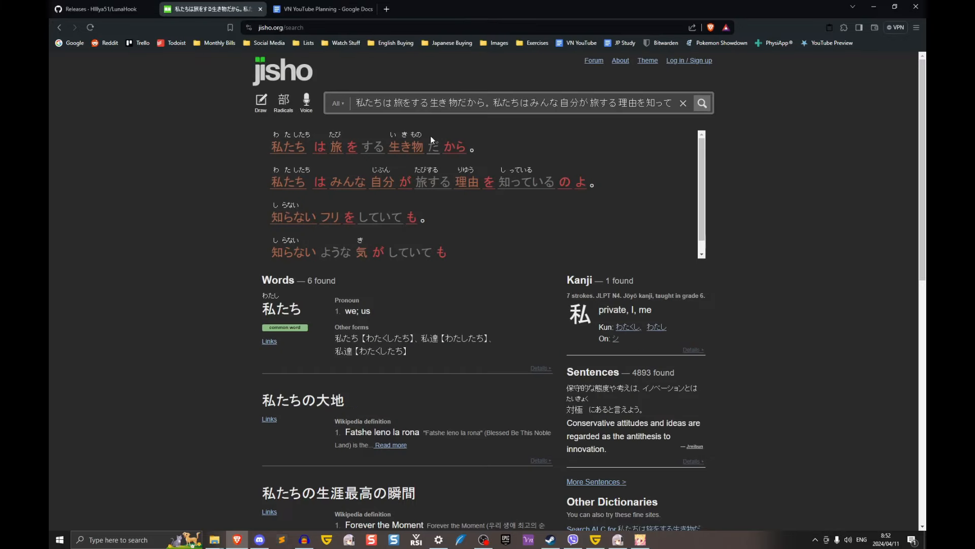
pyautogui.hotkey('ctrl', 'v')
pyautogui.moveTo(440, 100); pyautogui.dragTo(162, 114)
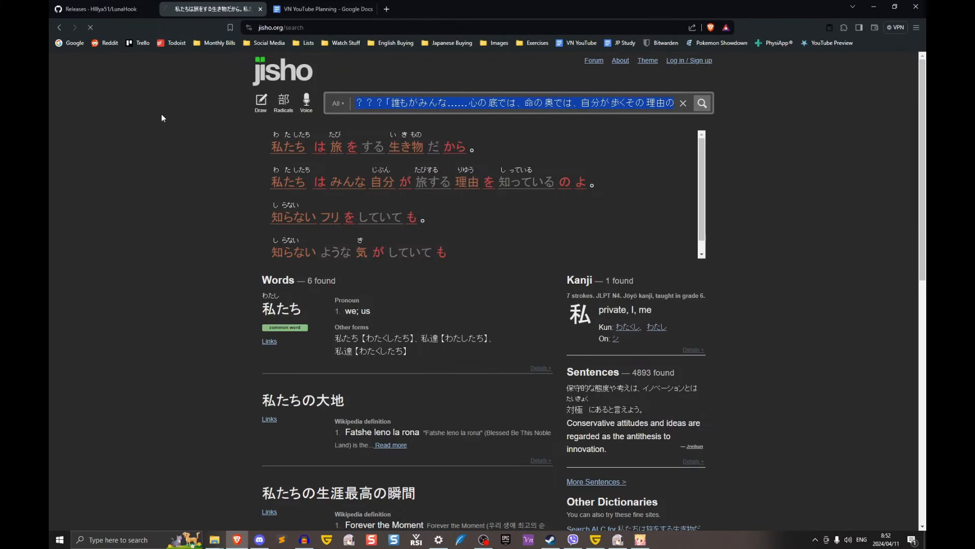
pyautogui.press('Return')
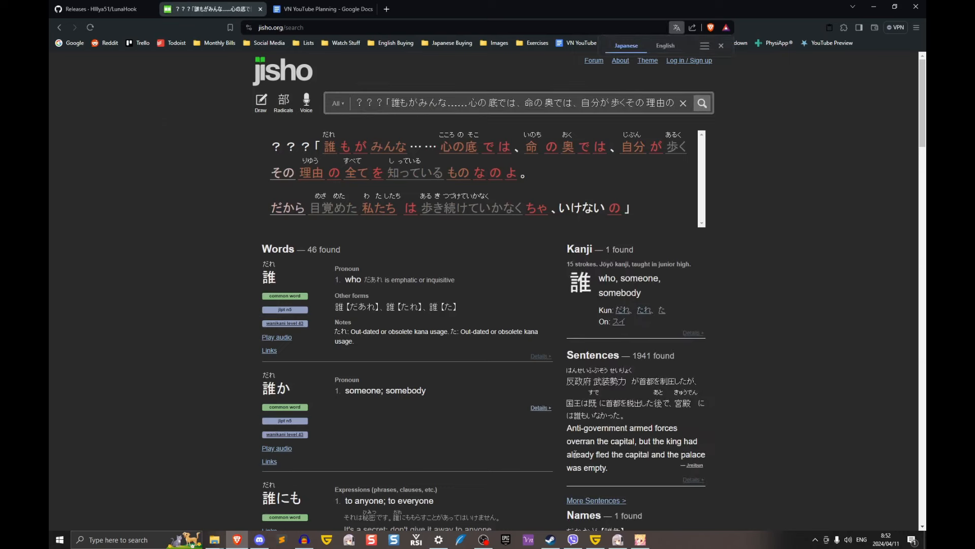
pyautogui.click(640, 540)
pyautogui.click(183, 284)
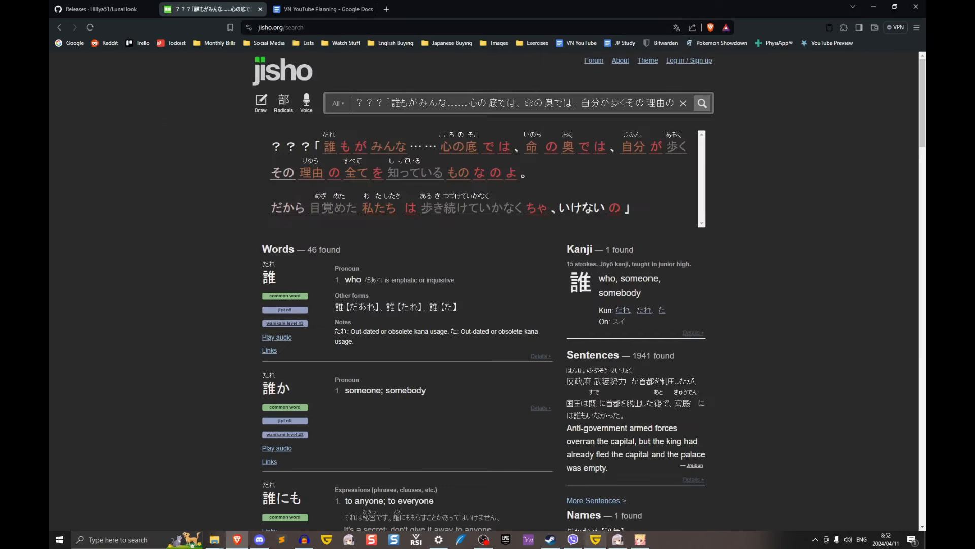
pyautogui.click(617, 539)
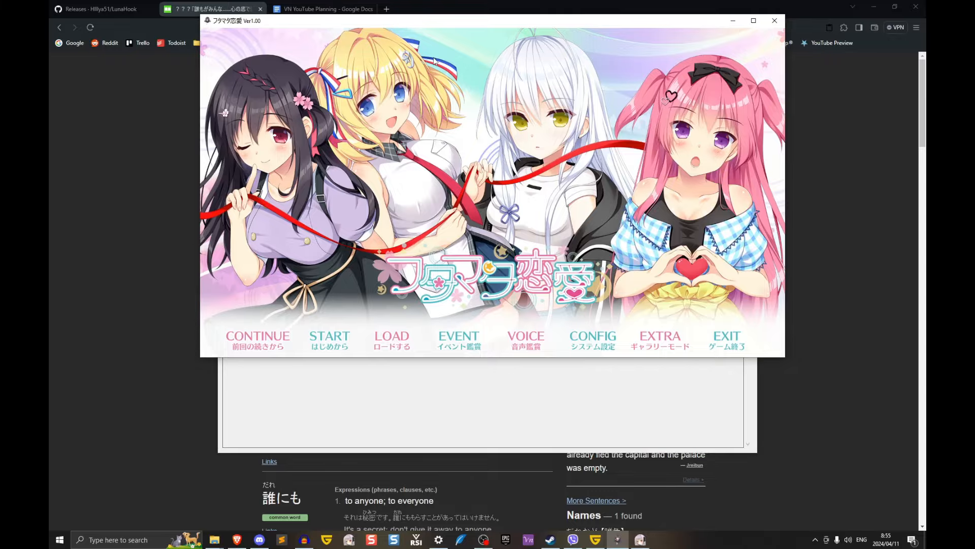
# - Attach LunaHost to the フタマタ恋愛.exe process in the Futamata Ren'ai folder and return to that game's window
pyautogui.hotkey('alt', 'Tab')
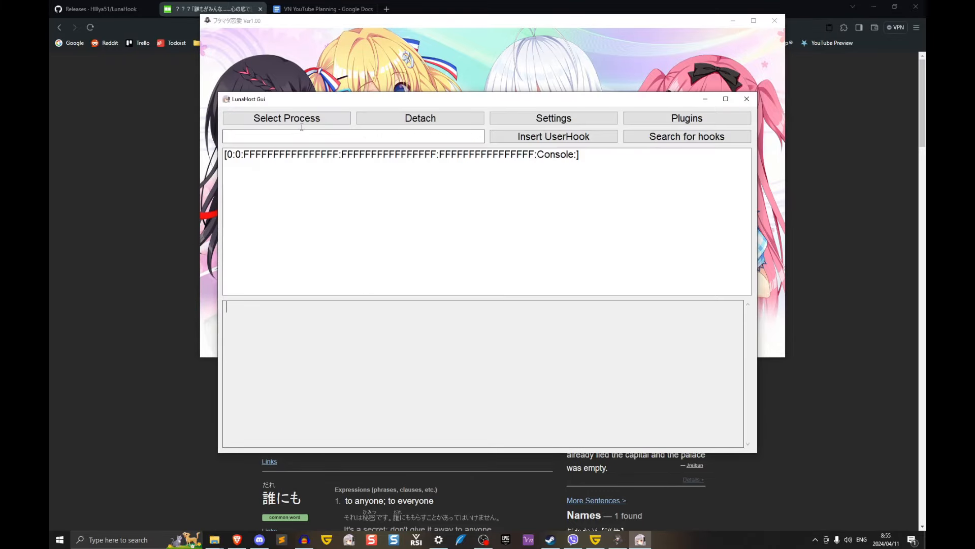
pyautogui.click(301, 120)
pyautogui.scroll(-5, 419, 304)
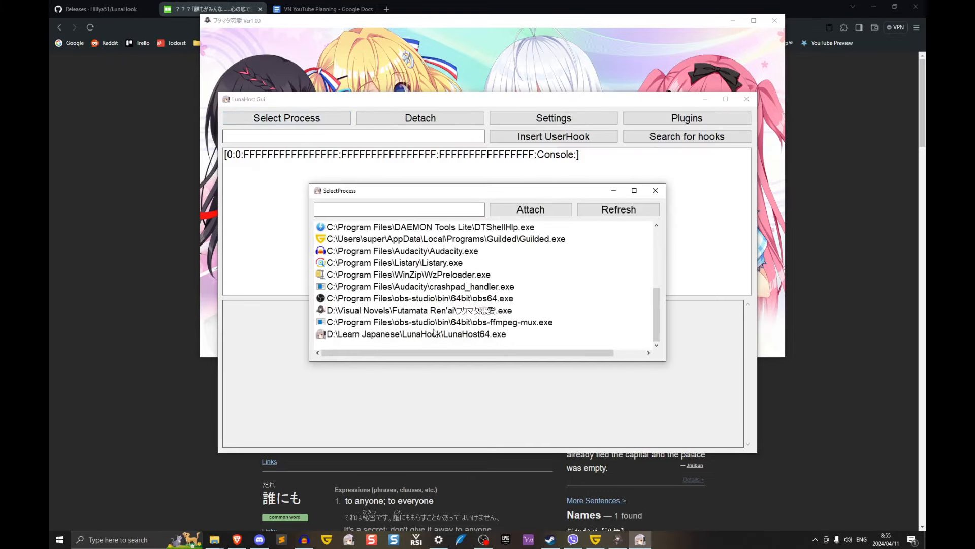
pyautogui.click(419, 311)
pyautogui.click(532, 209)
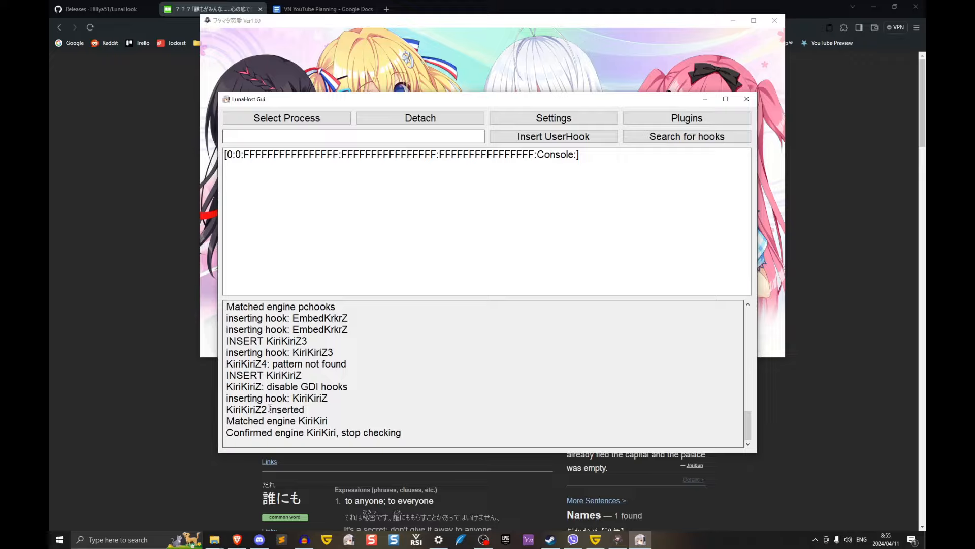
pyautogui.click(285, 23)
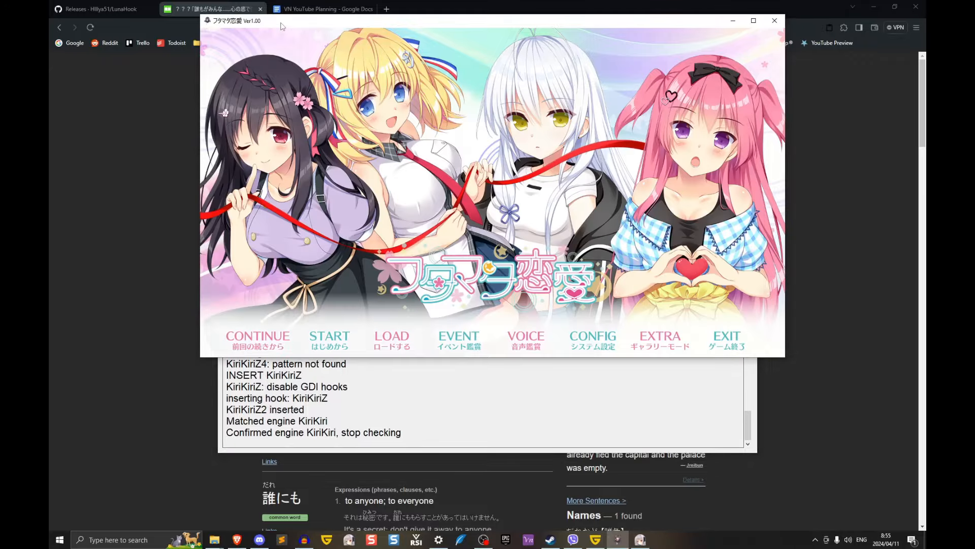
# - Start フタマタ恋愛 from the beginning and select the KiriKiriZ text thread 7 (169EBA) in LunaHost
pyautogui.click(330, 338)
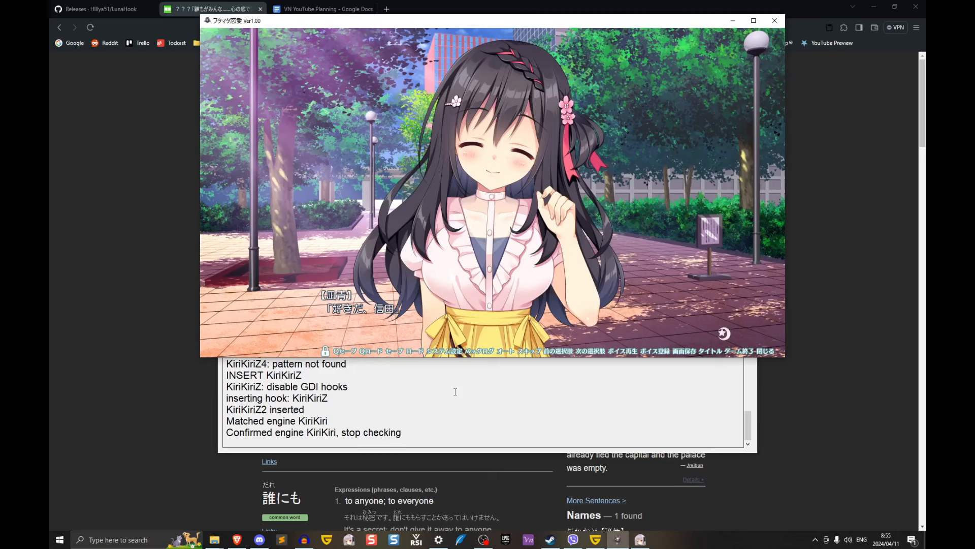
pyautogui.click(455, 392)
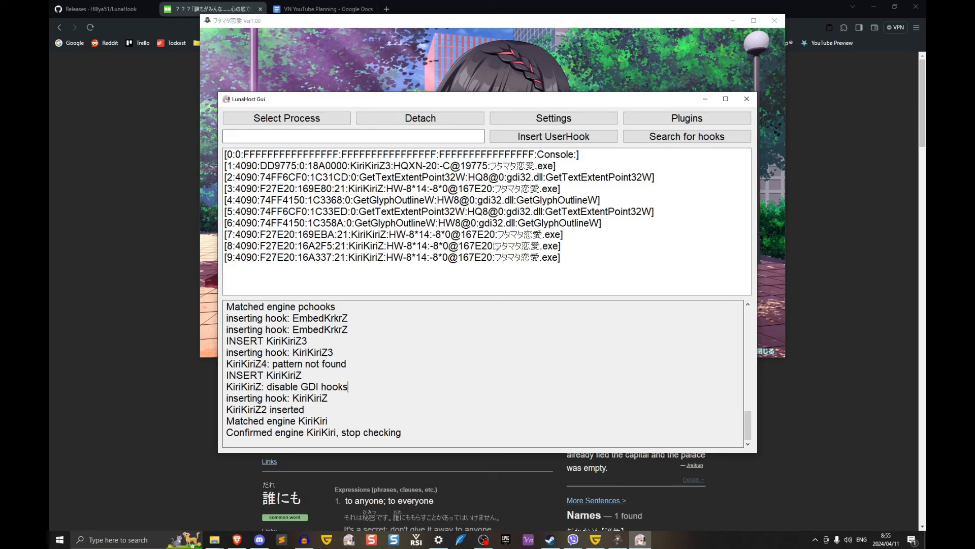
pyautogui.click(472, 257)
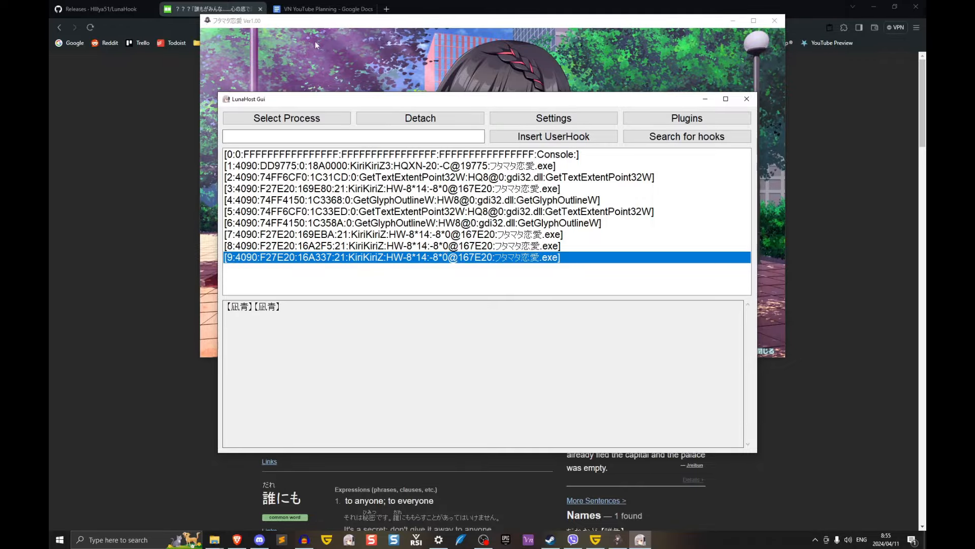
pyautogui.click(304, 24)
pyautogui.click(376, 397)
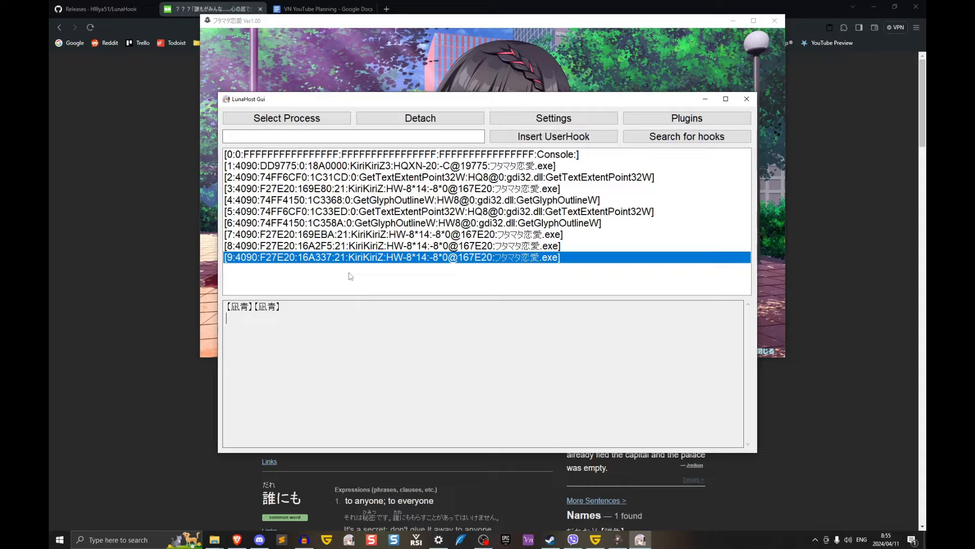
pyautogui.click(343, 246)
pyautogui.click(339, 236)
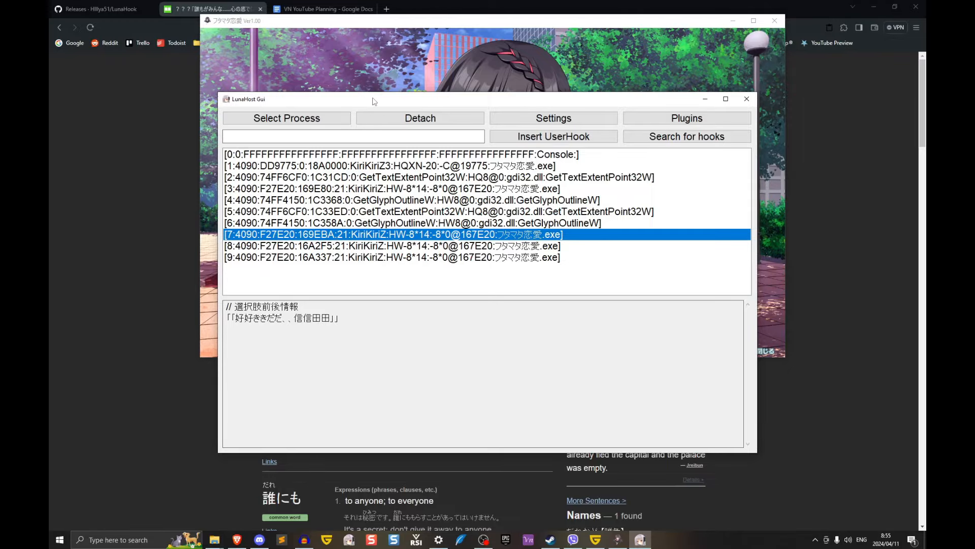
# - Move the LunaHost window lower and compare its extracted text with the dialogue line shown in the game
pyautogui.moveTo(373, 101); pyautogui.dragTo(378, 153)
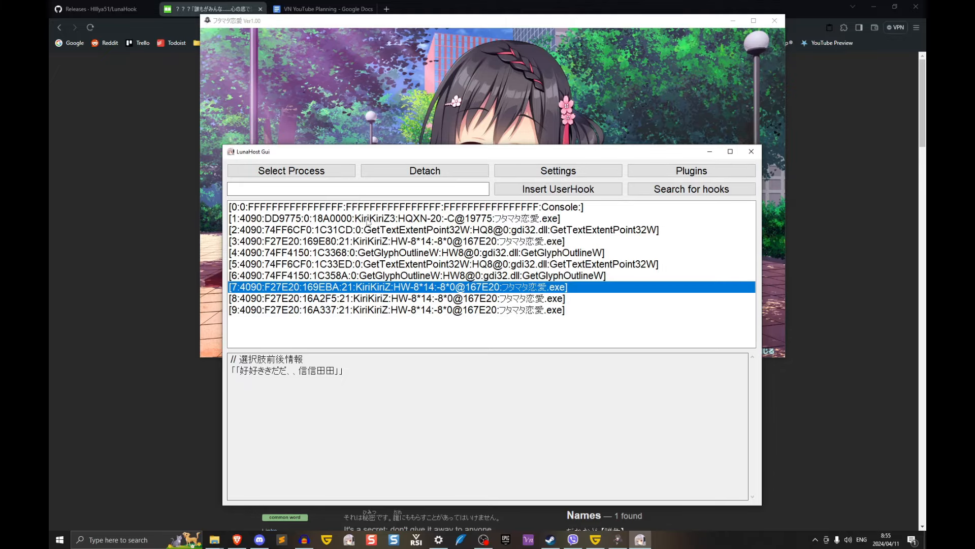
pyautogui.click(308, 23)
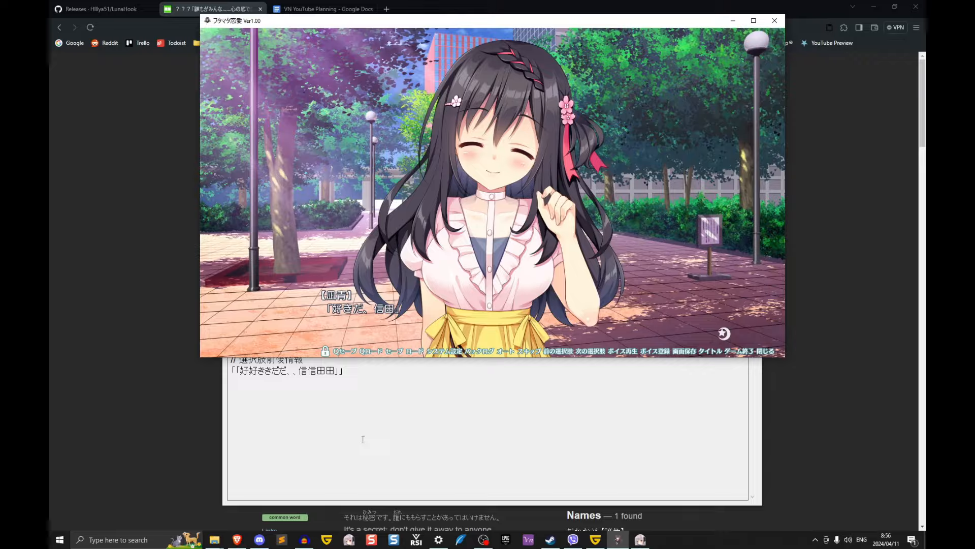
pyautogui.click(362, 438)
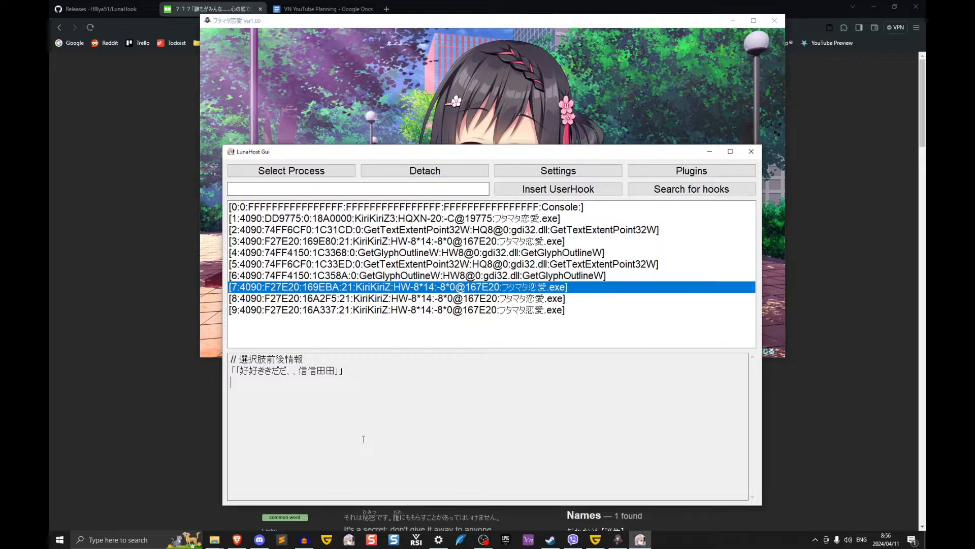
# - Open LunaHost's plugin list, and browse in File Explorer to the x64 folder of Textractor 5-2 inside Learn Japanese
pyautogui.click(673, 173)
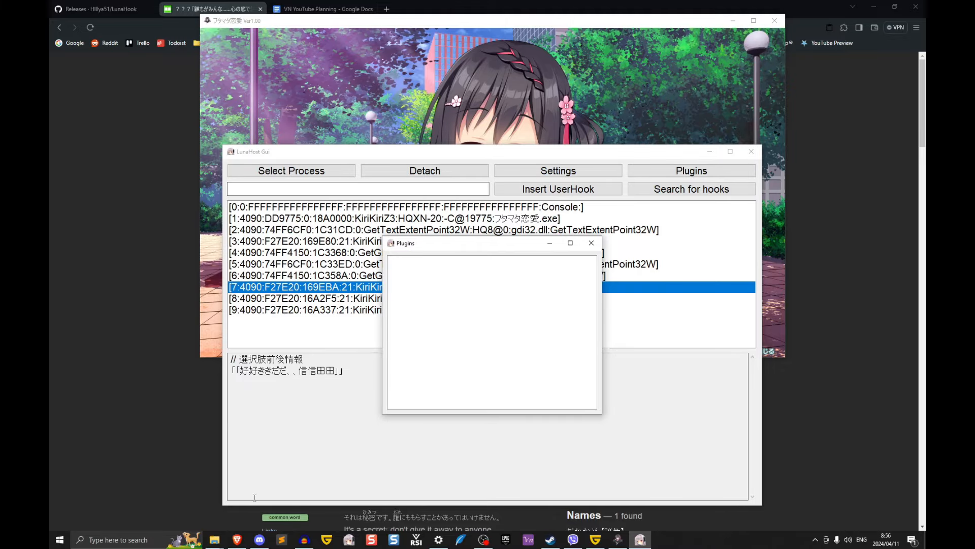
pyautogui.moveTo(219, 537)
pyautogui.click(183, 511)
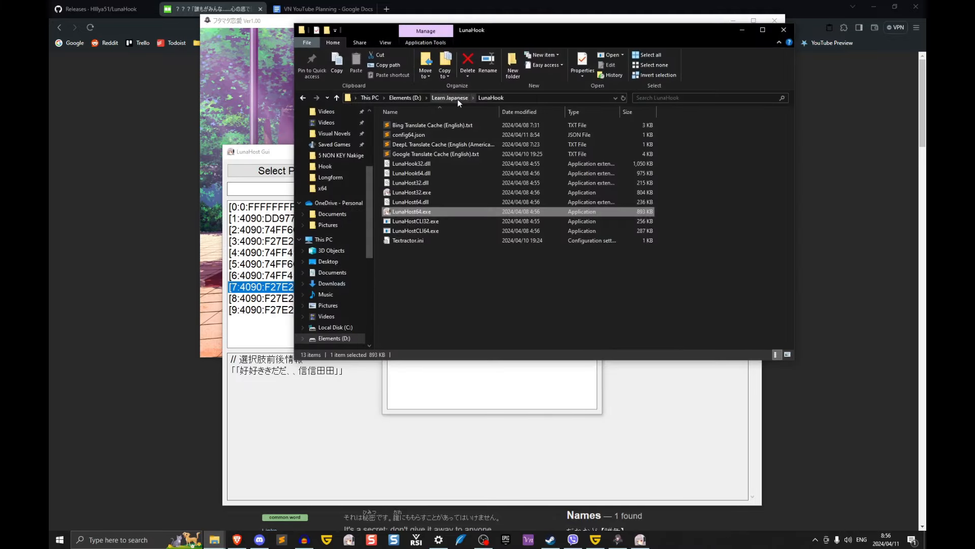
pyautogui.click(467, 278)
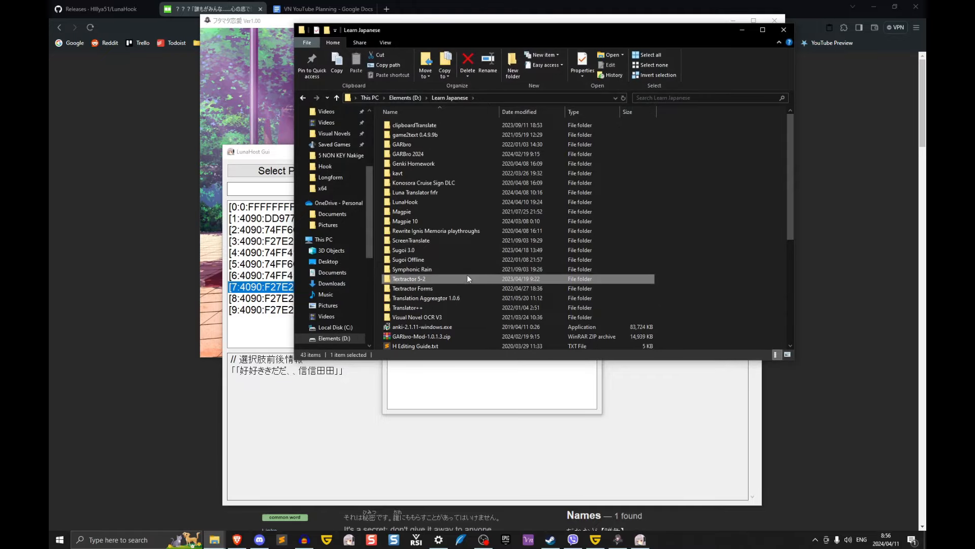
pyautogui.doubleClick(467, 279)
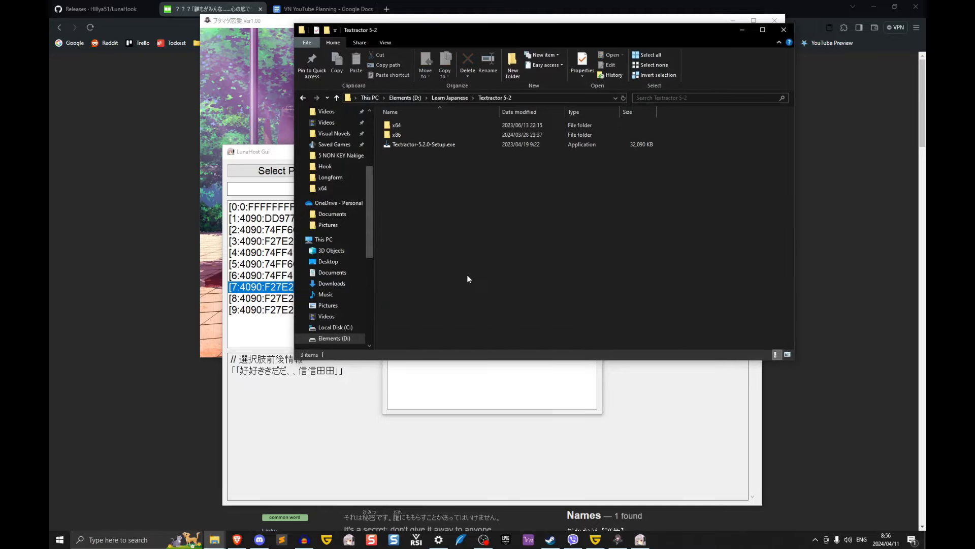
pyautogui.doubleClick(406, 125)
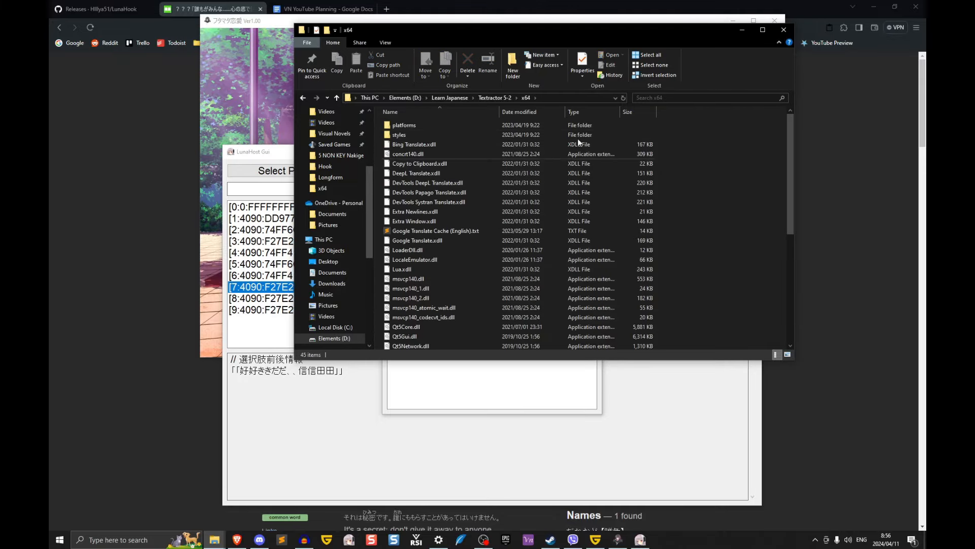
# - Maximize the x64 folder window and sort its files by type to group the XDLL files
pyautogui.click(763, 31)
pyautogui.click(257, 186)
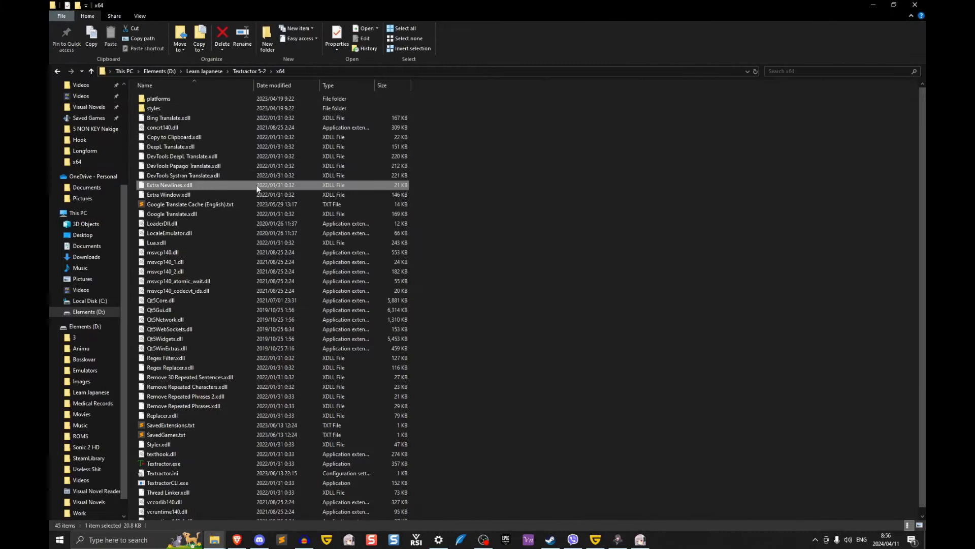
pyautogui.click(340, 84)
pyautogui.scroll(-1, 356, 228)
pyautogui.click(380, 428)
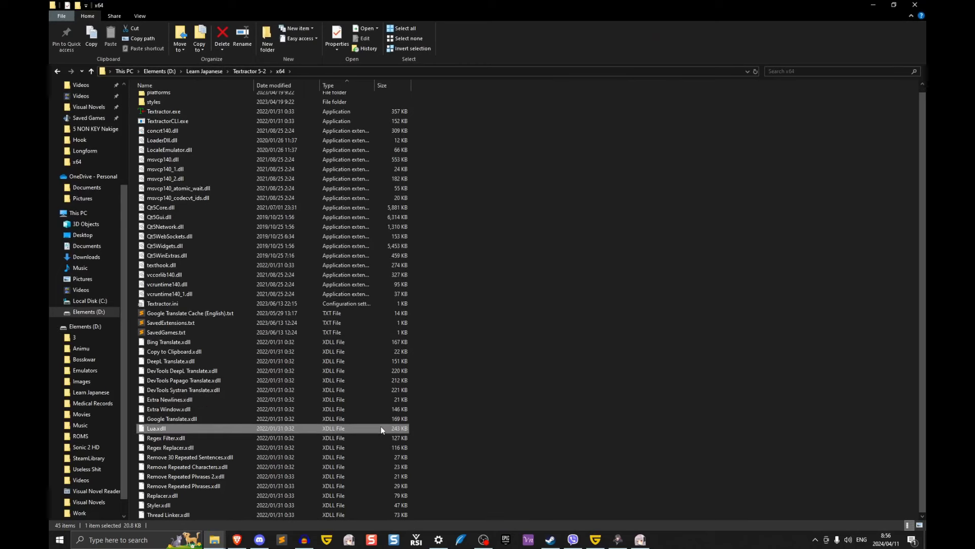
# - Look through the available XDLL plugin files, from the translation plugins to Remove Repeated Characters.xdll
pyautogui.press('Up')
pyautogui.press('Up')
pyautogui.press('Up')
pyautogui.press('Up')
pyautogui.press('Up')
pyautogui.press('Up')
pyautogui.press('Up')
pyautogui.press('Up')
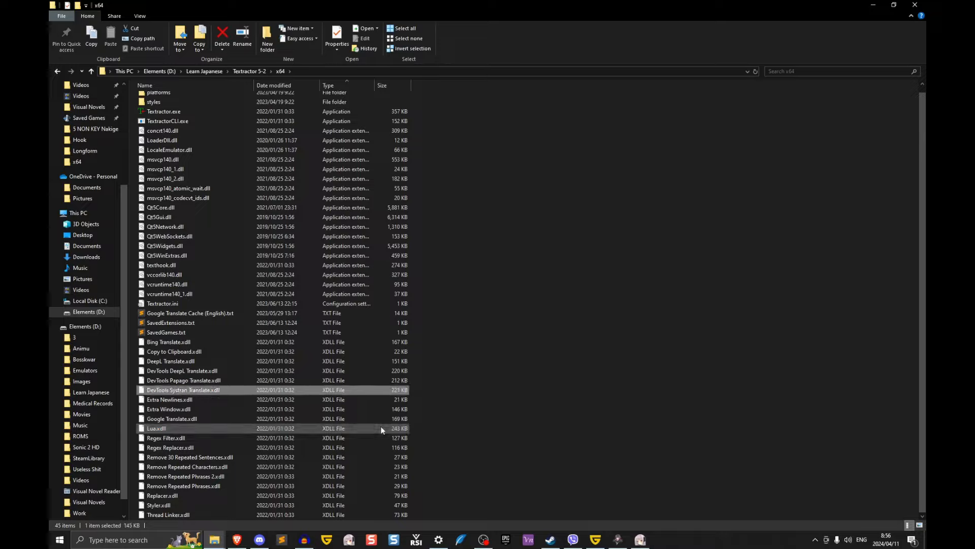
pyautogui.press('Up')
pyautogui.press('Down')
pyautogui.press('Down')
pyautogui.press('Down')
pyautogui.press('Down')
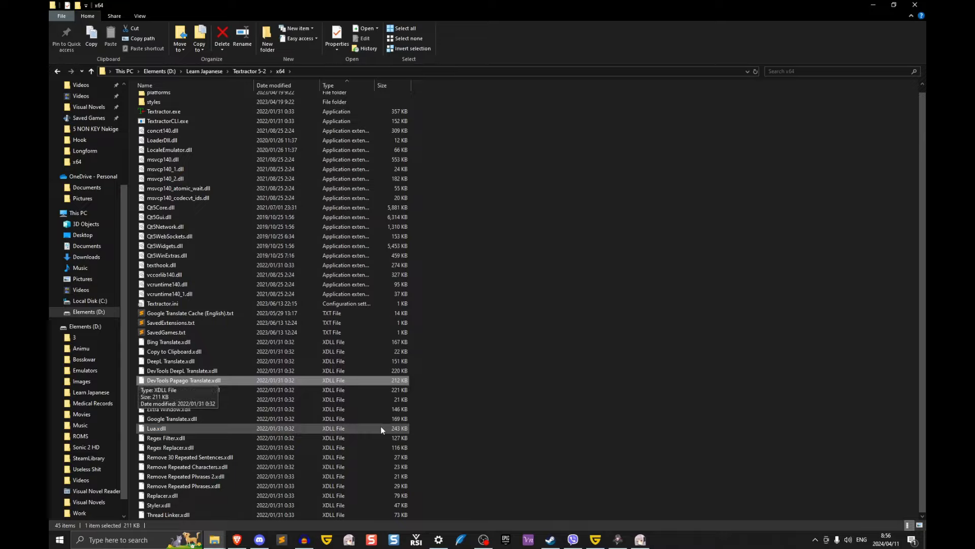
pyautogui.click(381, 429)
pyautogui.click(371, 437)
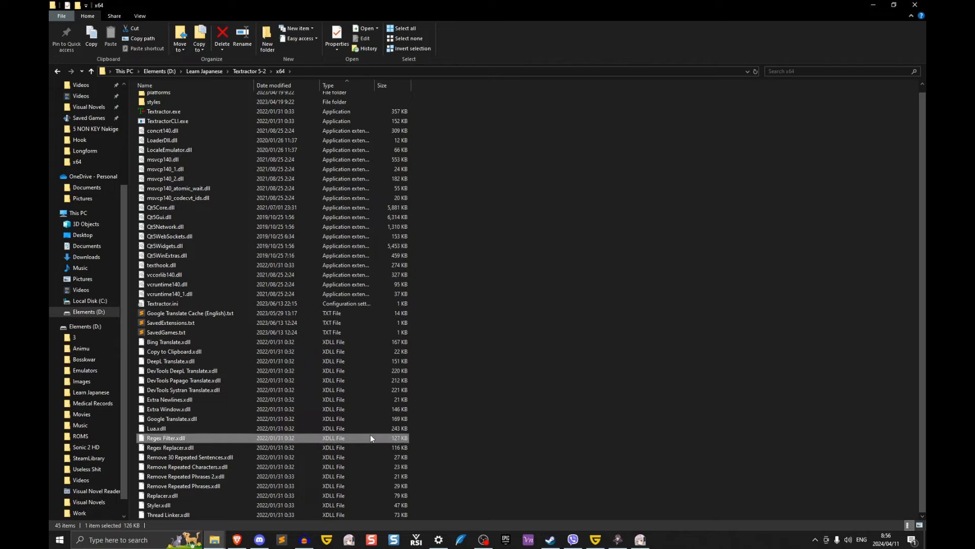
pyautogui.click(330, 467)
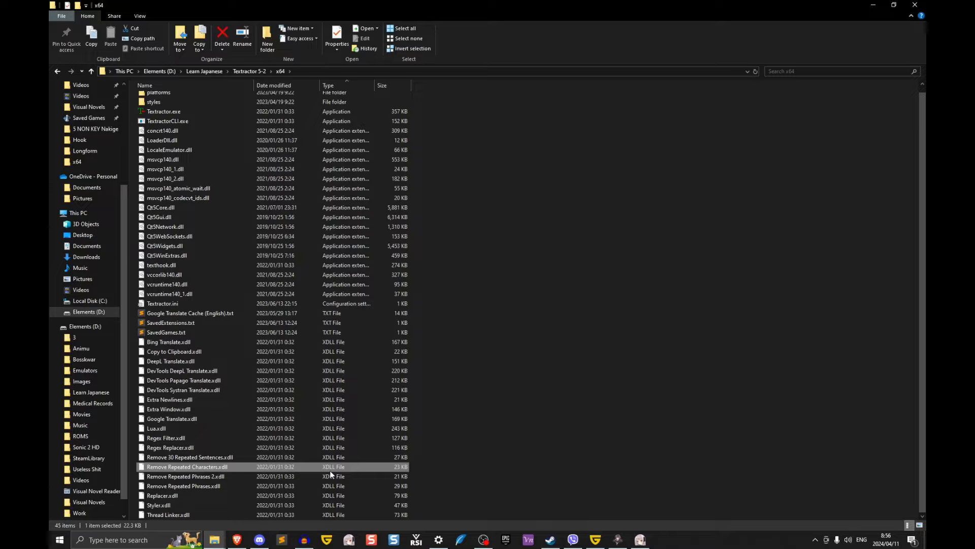
# - Switch to LunaHost, add Remove Repeated Characters.xdll from the Textractor x64 folder as a plugin, and close the plugin list
pyautogui.click(640, 539)
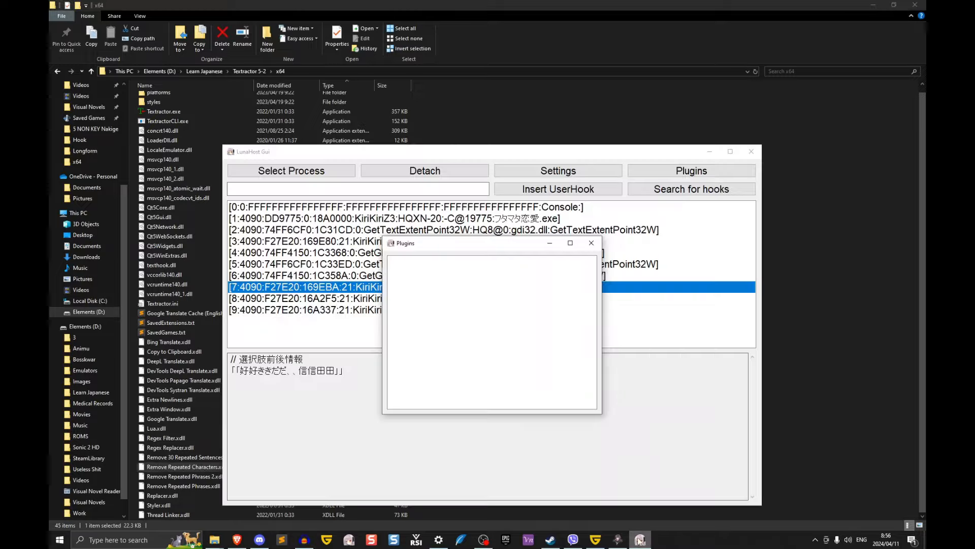
pyautogui.click(419, 264)
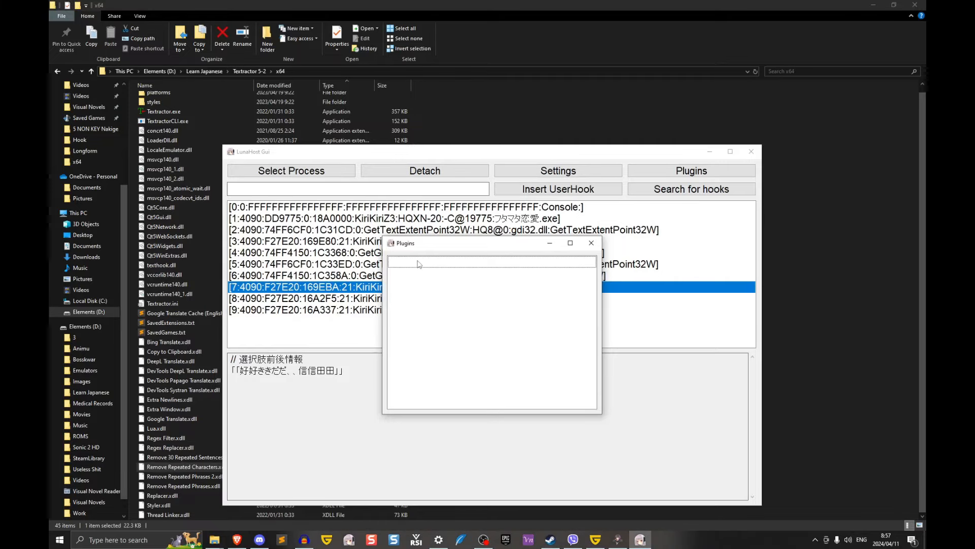
pyautogui.rightClick(419, 264)
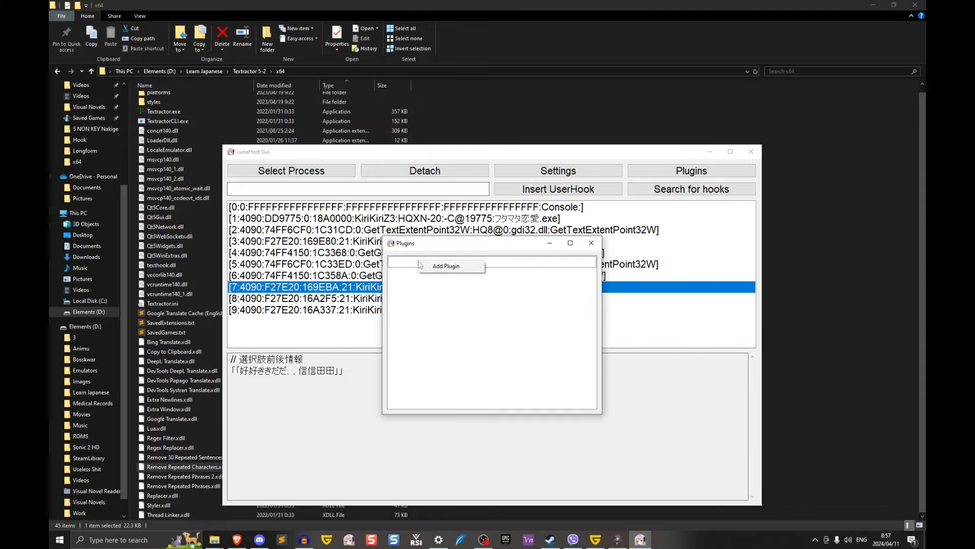
pyautogui.click(441, 268)
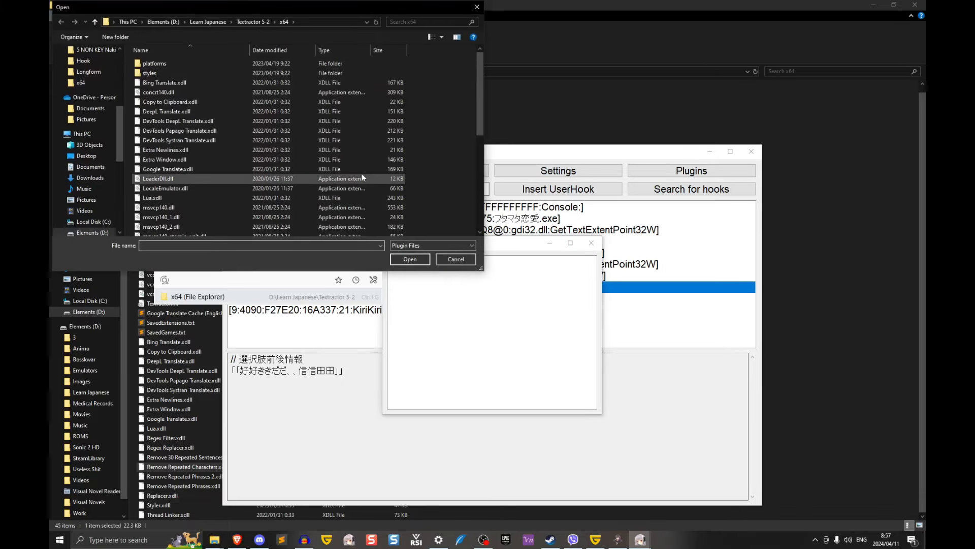
pyautogui.scroll(-7, 309, 176)
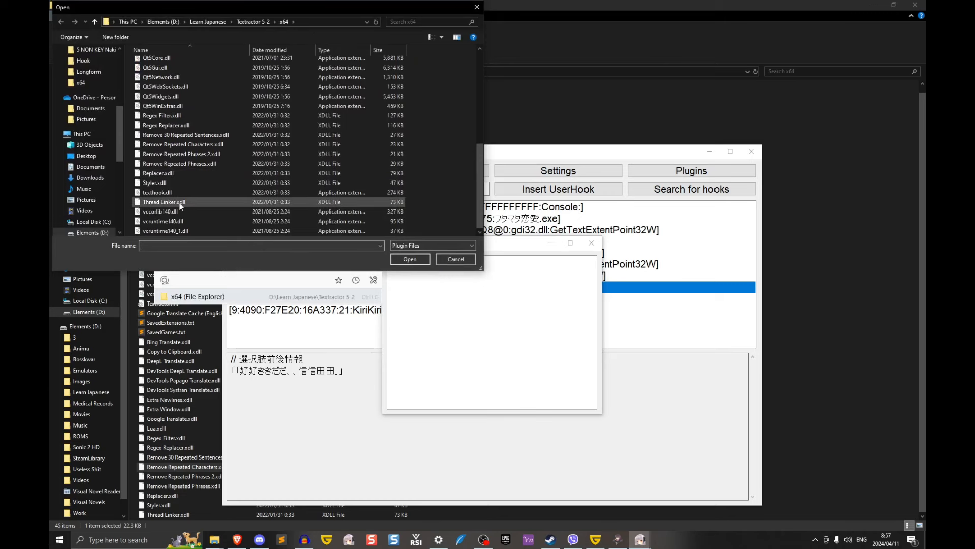
pyautogui.doubleClick(206, 144)
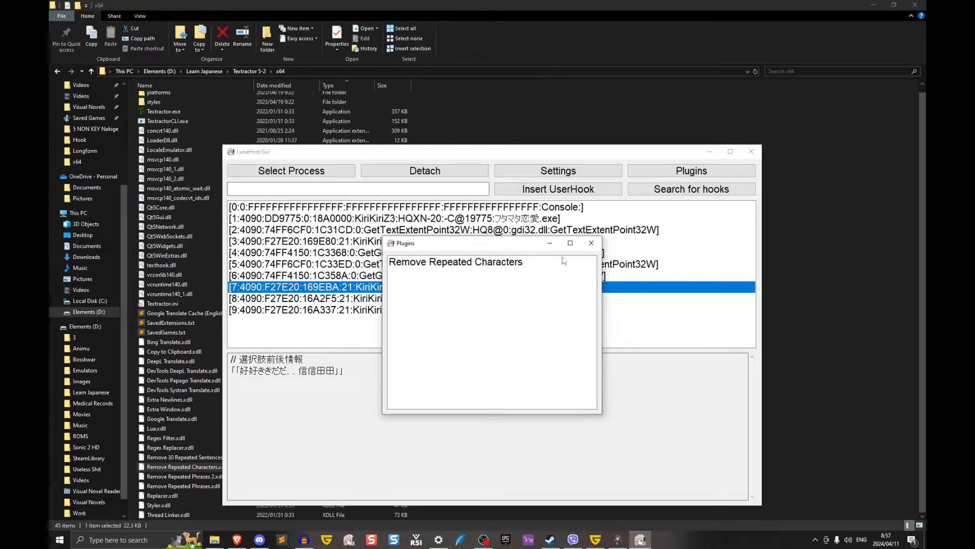
pyautogui.click(592, 243)
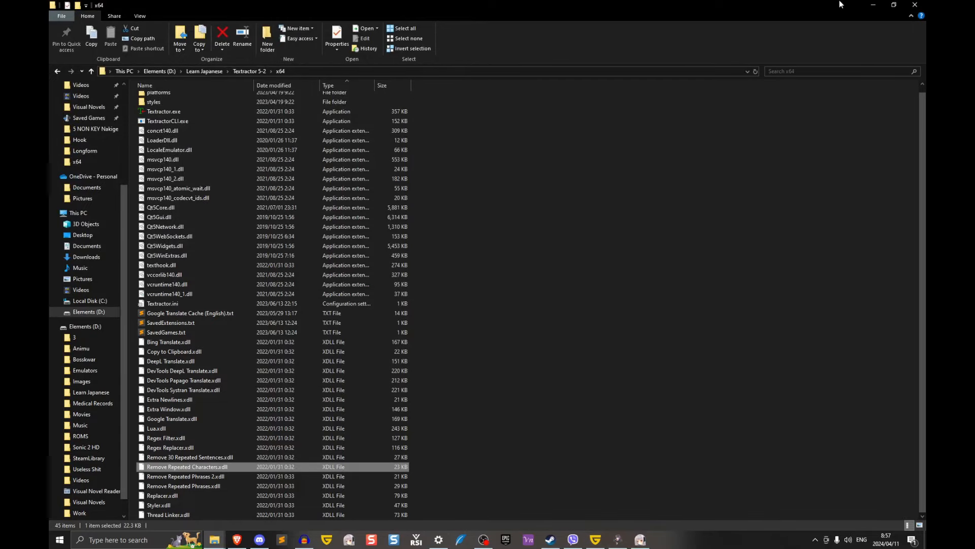
# - Minimize the folder window, advance the game by one dialogue line, and return to LunaHost to check the extracted text
pyautogui.click(873, 4)
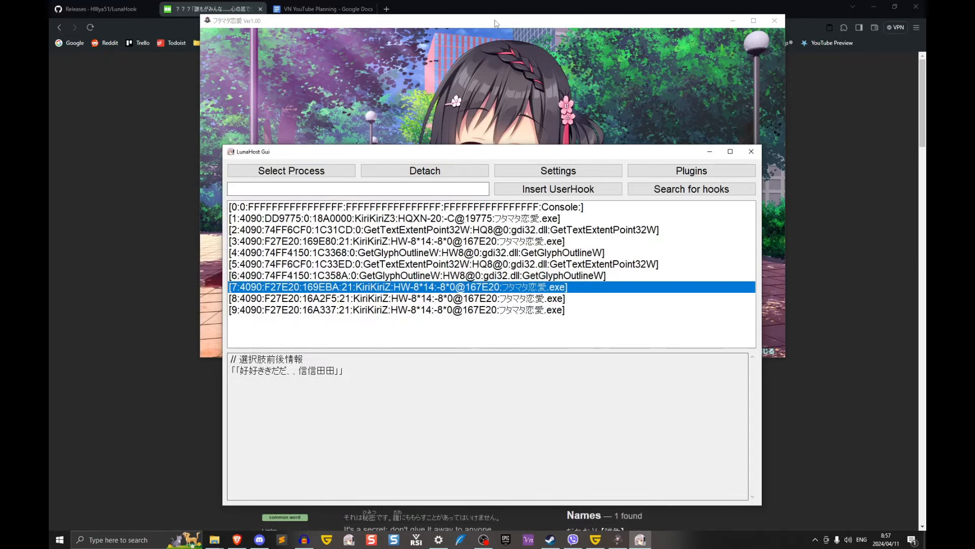
pyautogui.click(496, 24)
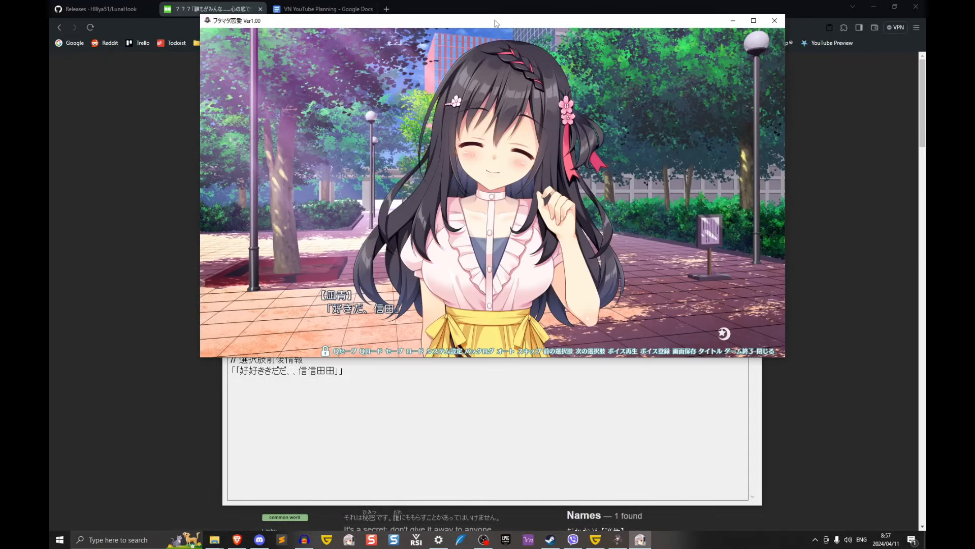
pyautogui.click(421, 193)
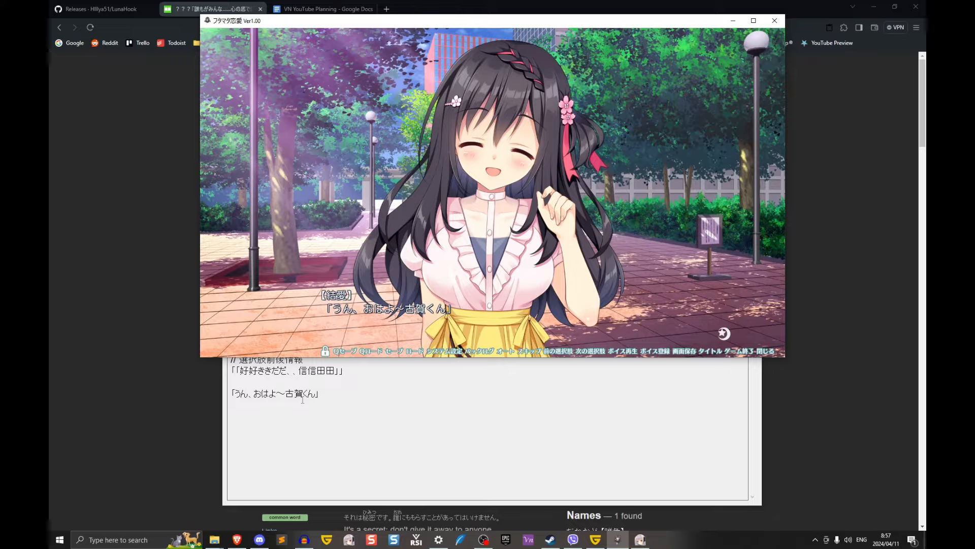
pyautogui.click(349, 397)
# - Reopen the plugin list and add DeepL Translate.xdll from the Textractor x64 folder as a second plugin
pyautogui.click(666, 173)
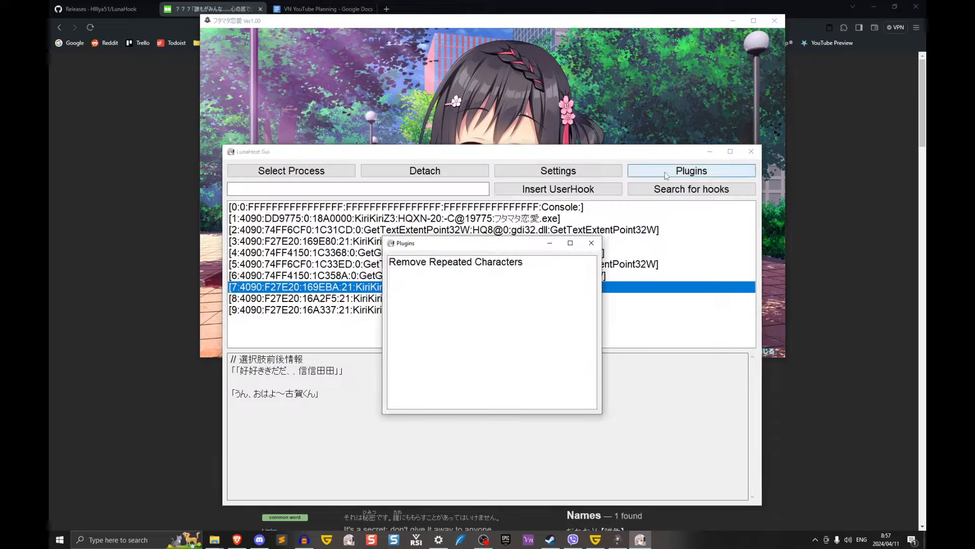
pyautogui.rightClick(440, 273)
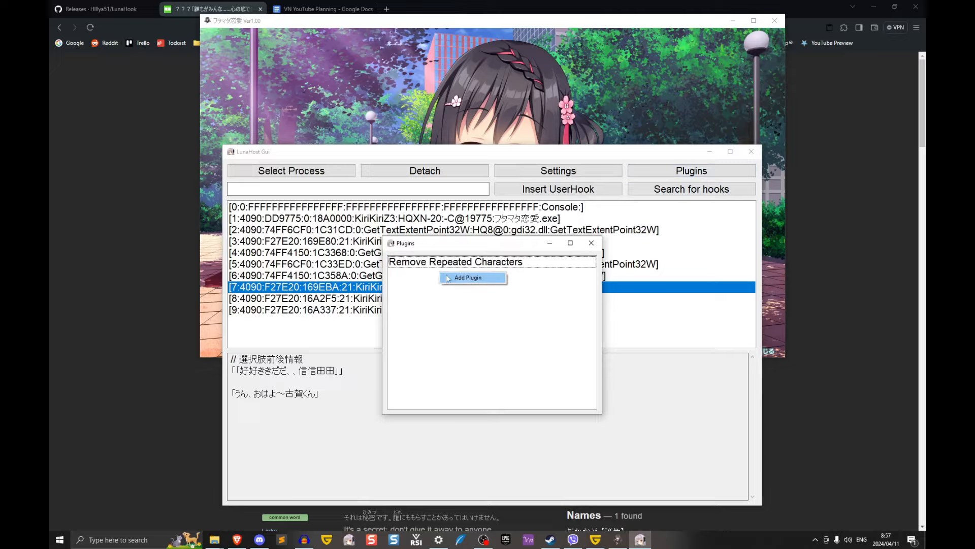
pyautogui.click(433, 291)
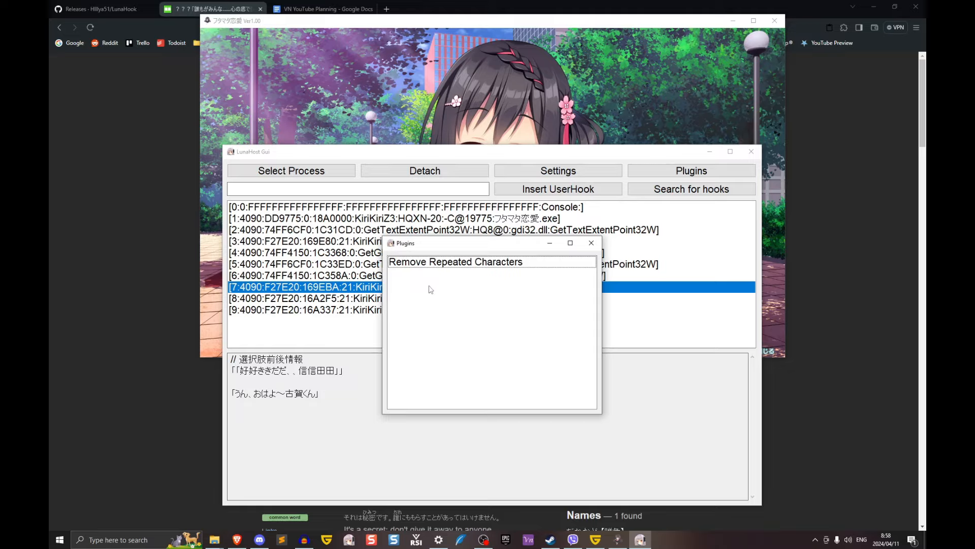
pyautogui.rightClick(425, 276)
pyautogui.click(430, 281)
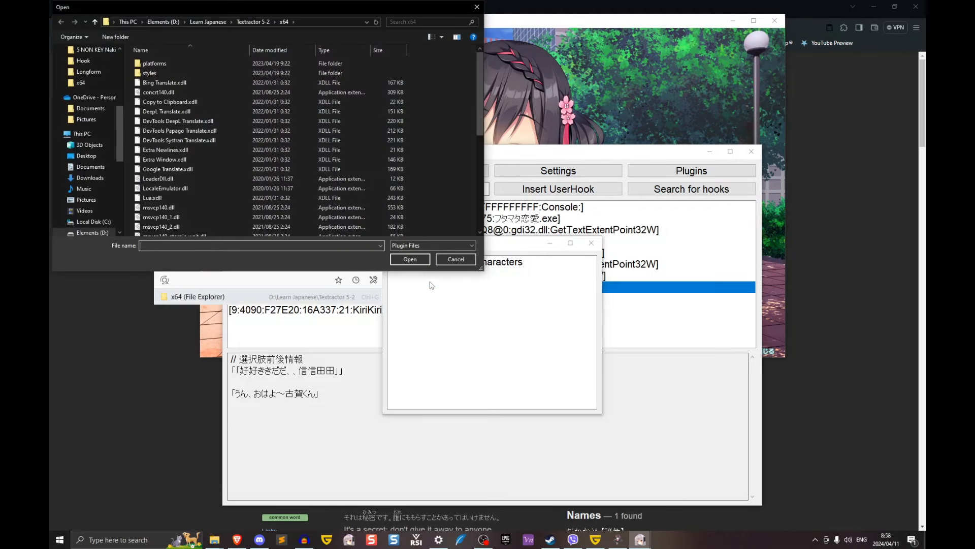
pyautogui.scroll(-7, 284, 161)
pyautogui.scroll(7, 154, 165)
pyautogui.click(187, 169)
pyautogui.click(187, 112)
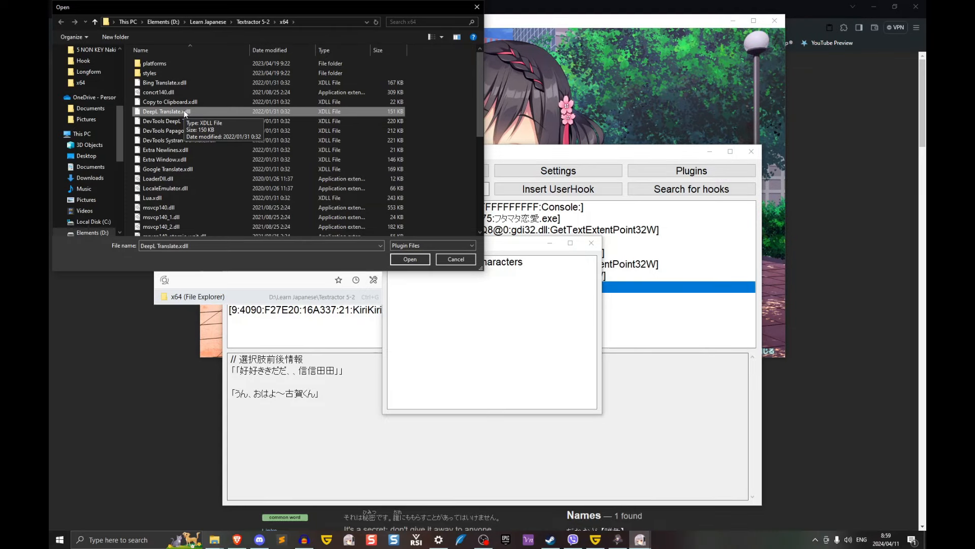
pyautogui.doubleClick(185, 111)
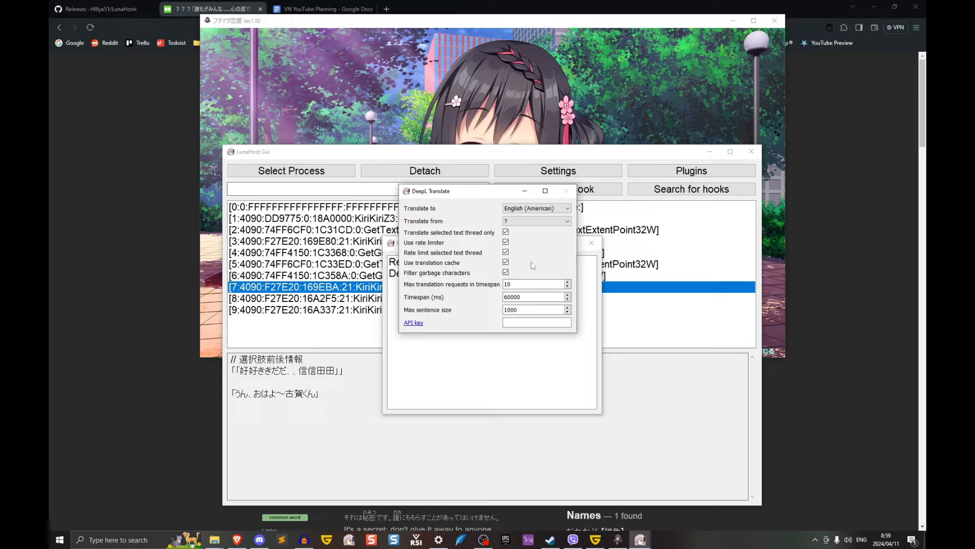
# - In the DeepL Translate settings, turn off both rate-limit options and set the source language to Japanese
pyautogui.click(506, 242)
pyautogui.click(506, 252)
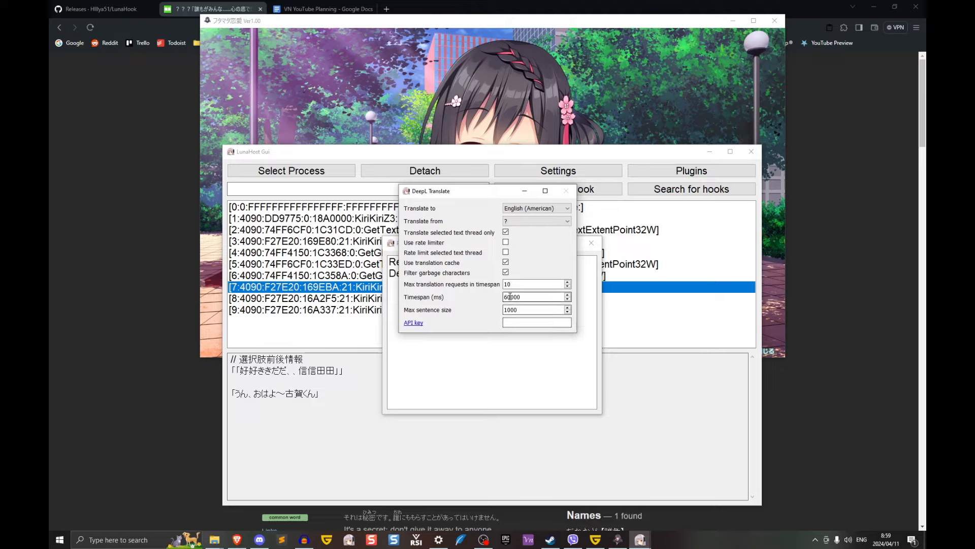
pyautogui.click(527, 221)
pyautogui.scroll(-6, 538, 261)
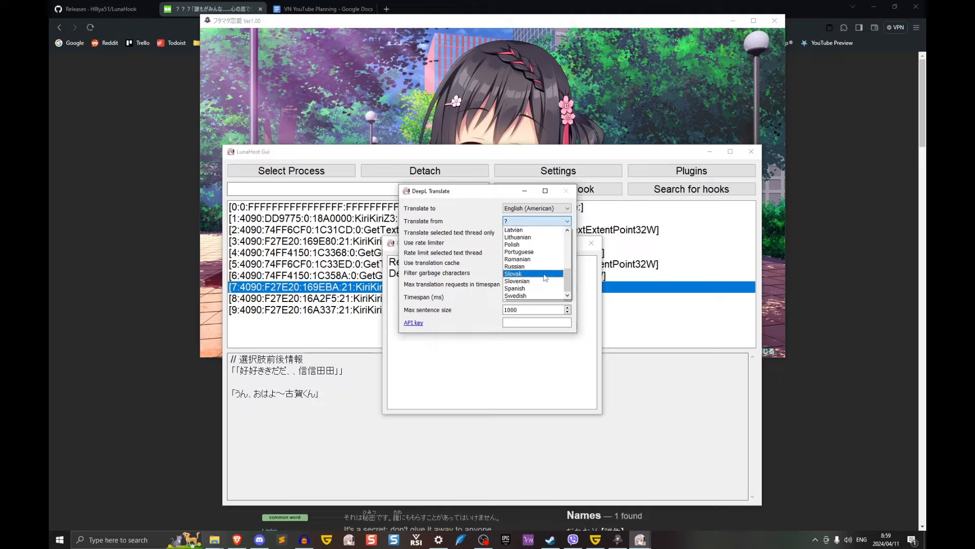
pyautogui.scroll(3, 538, 274)
pyautogui.click(531, 269)
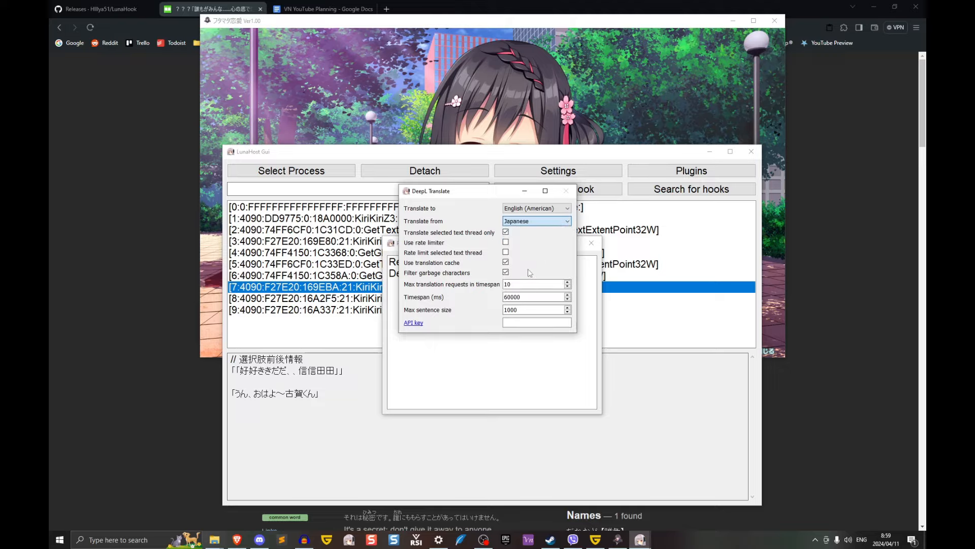
# - Dismiss the DeepL Translate window and the plugin list, and advance the game by one dialogue line
pyautogui.click(528, 195)
pyautogui.click(596, 248)
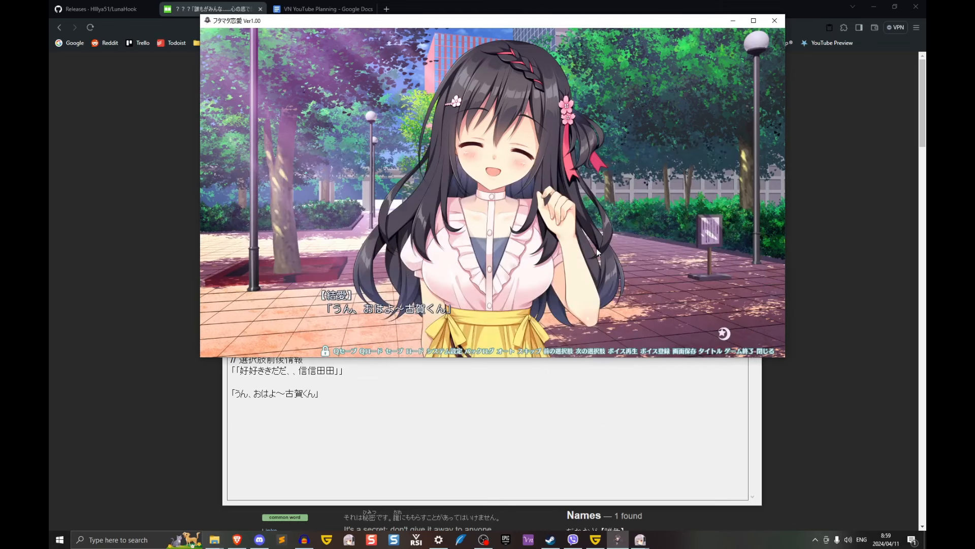
pyautogui.click(596, 248)
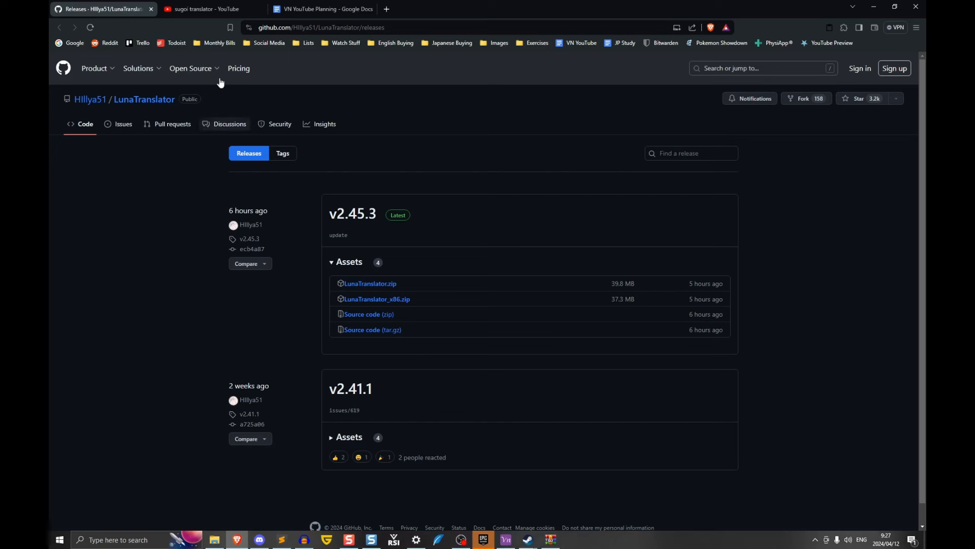
# - View the YouTube search results for sugoi translator and return to the LunaTranslator releases page
pyautogui.click(213, 10)
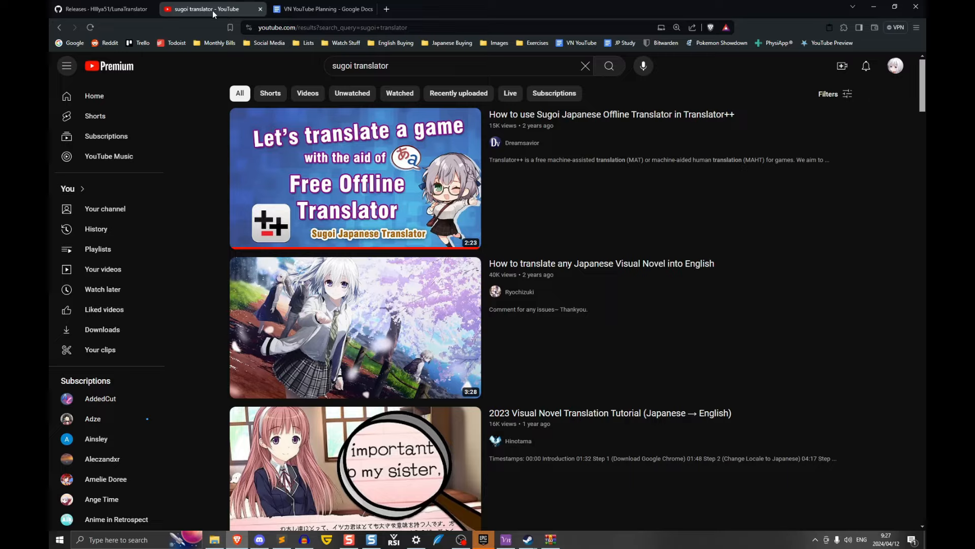
pyautogui.click(130, 5)
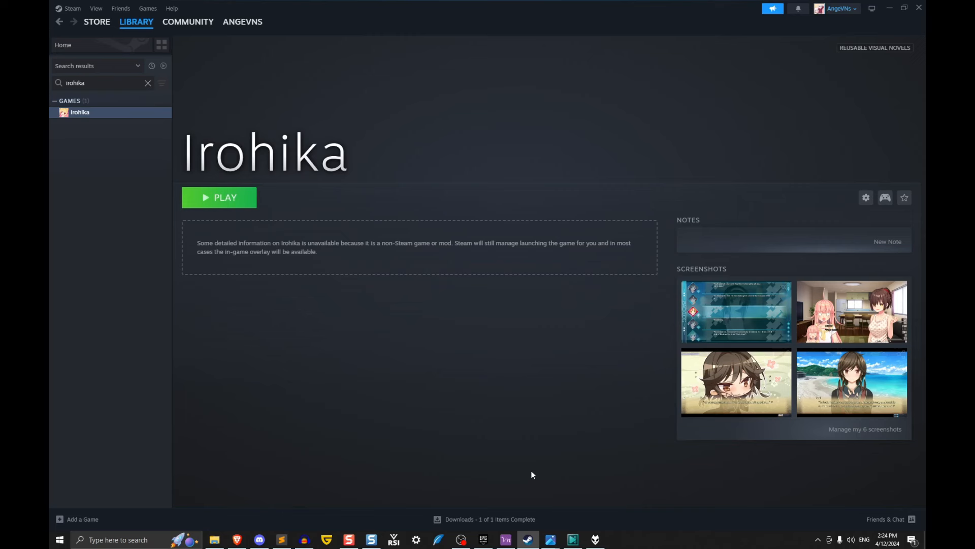
# - Open Windows Security and go to the exclusions list in the virus and threat protection settings
pyautogui.click(54, 545)
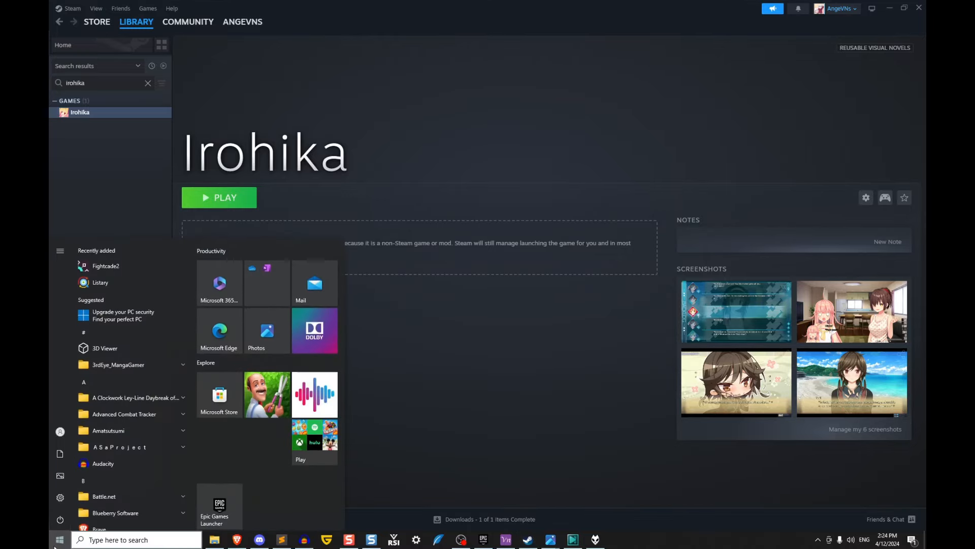
pyautogui.write('windows sec')
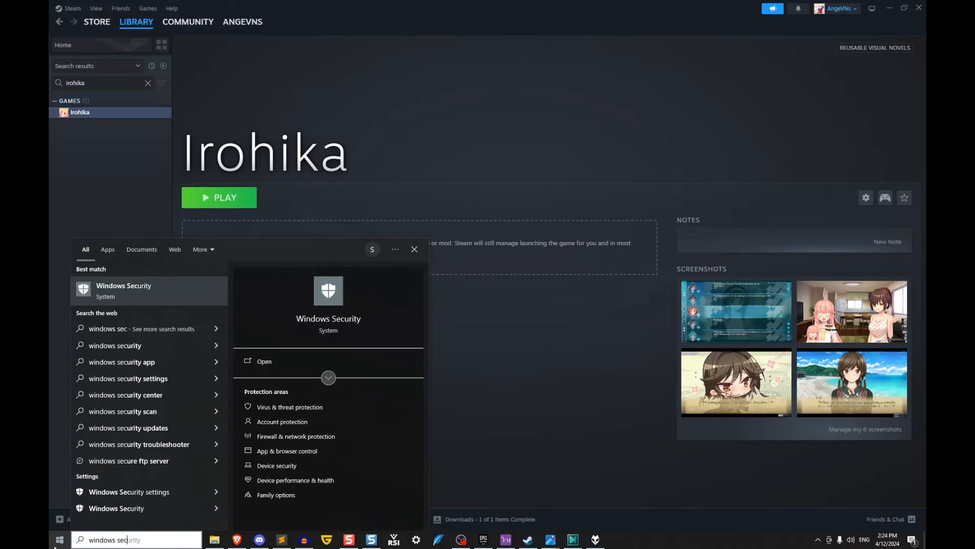
pyautogui.click(135, 298)
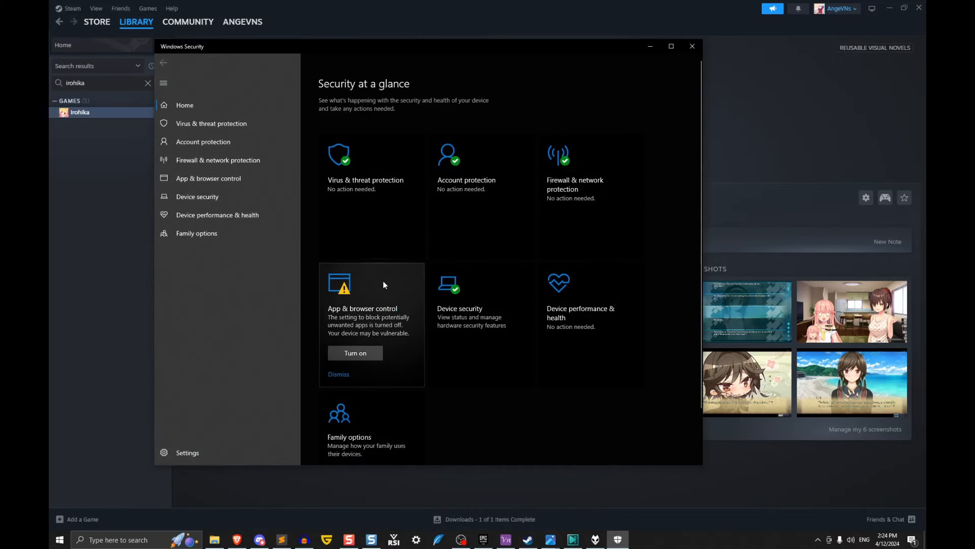
pyautogui.click(234, 128)
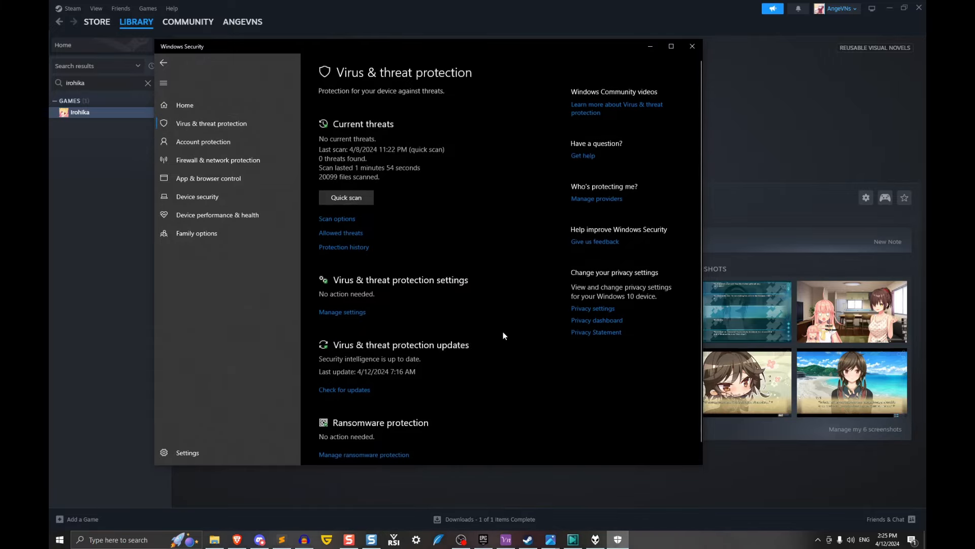
pyautogui.scroll(-1, 500, 337)
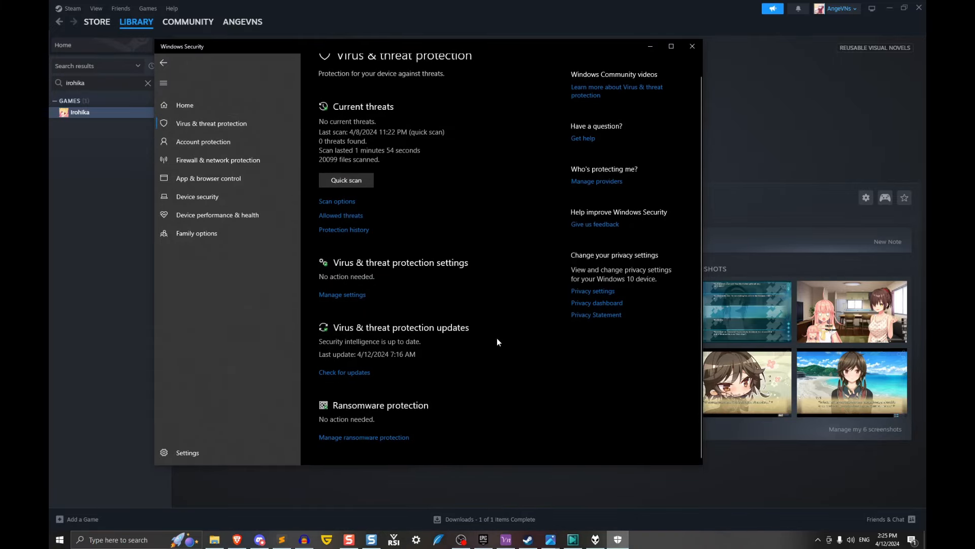
pyautogui.click(354, 295)
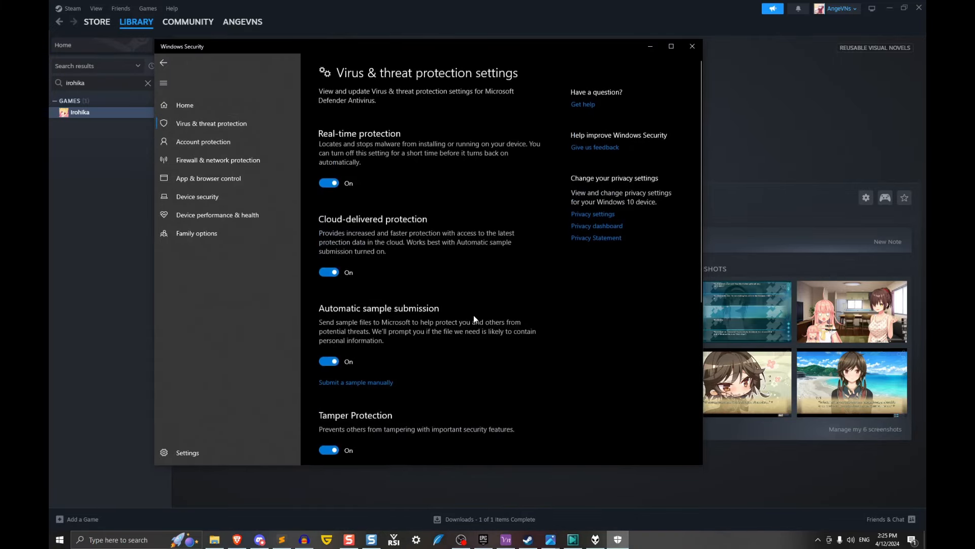
pyautogui.scroll(-5, 474, 314)
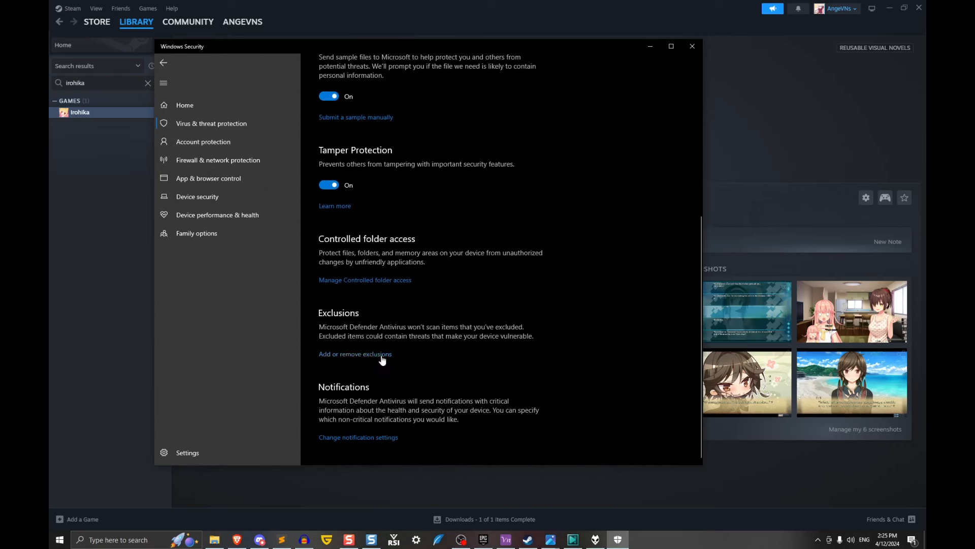
pyautogui.click(346, 357)
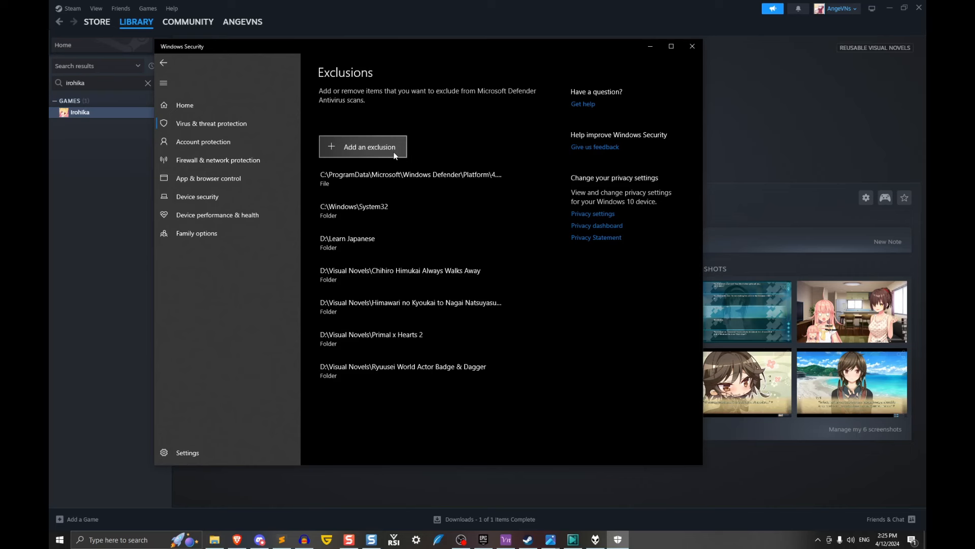
# - Add the folder D:\Learn Japanese\Luna Translator frfr as an antivirus exclusion
pyautogui.click(395, 155)
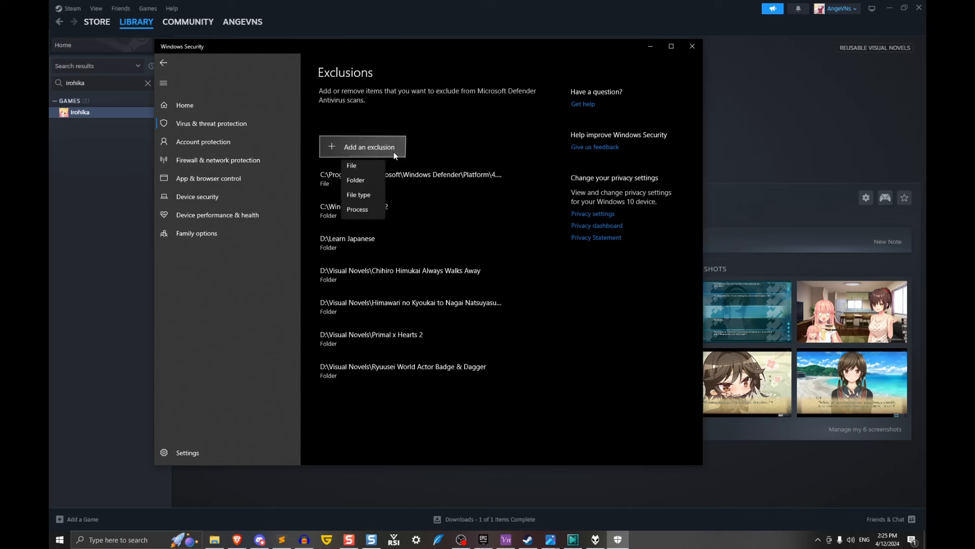
pyautogui.click(364, 184)
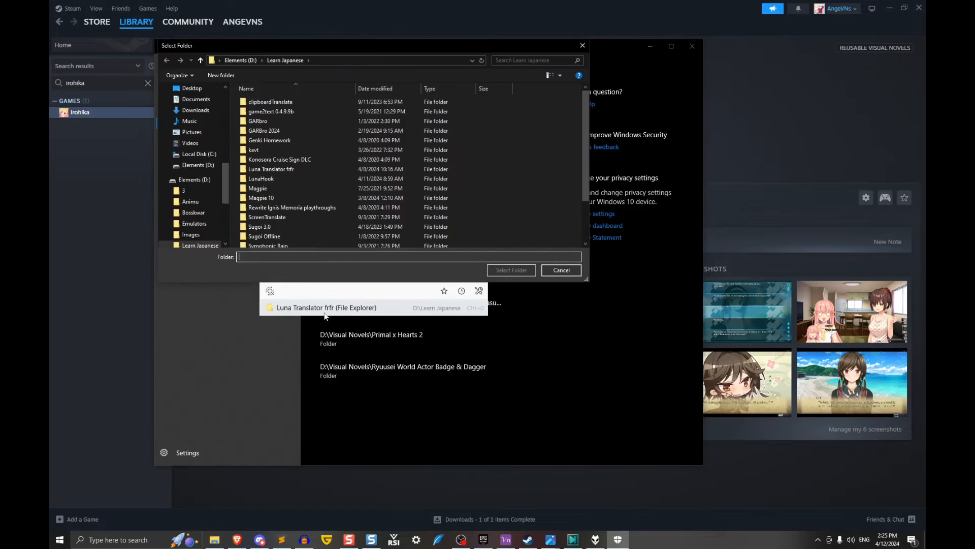
pyautogui.click(286, 170)
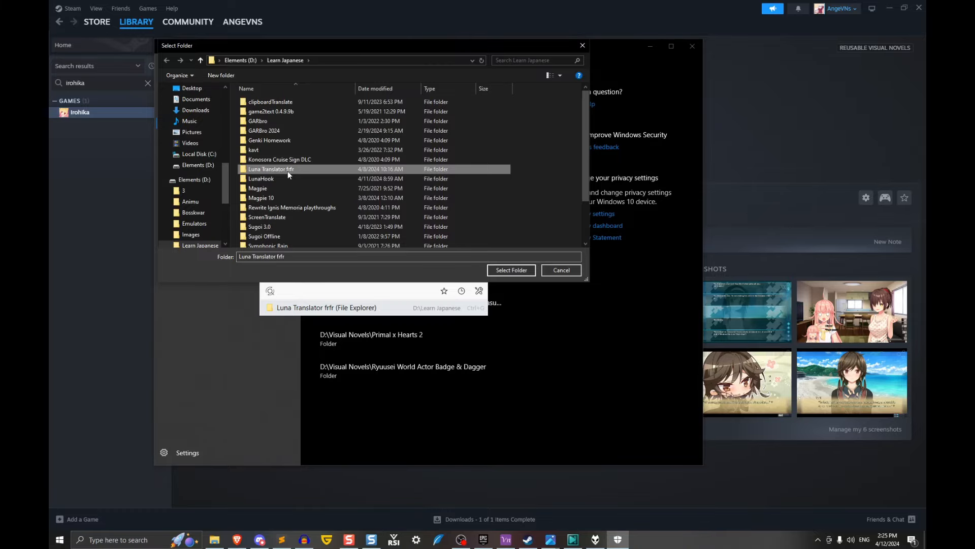
pyautogui.doubleClick(287, 171)
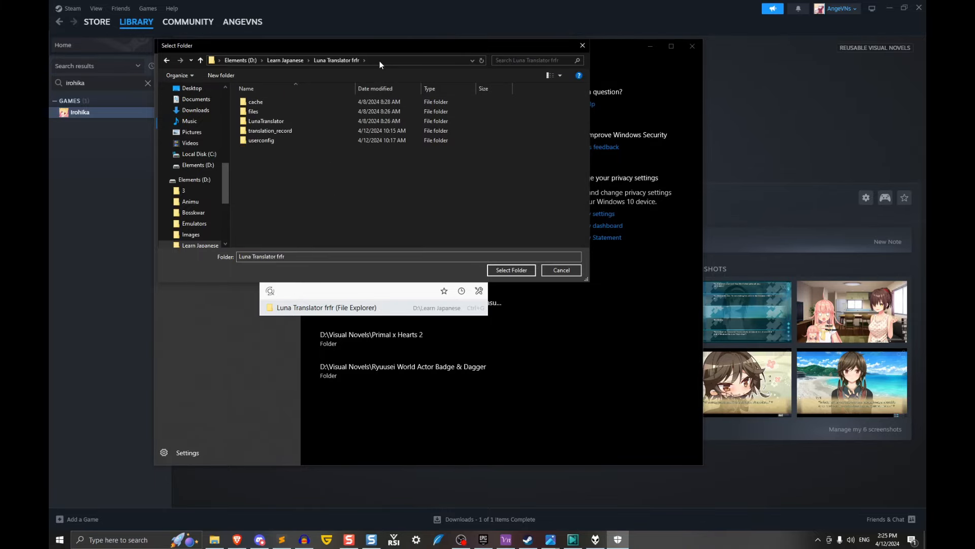
pyautogui.click(502, 271)
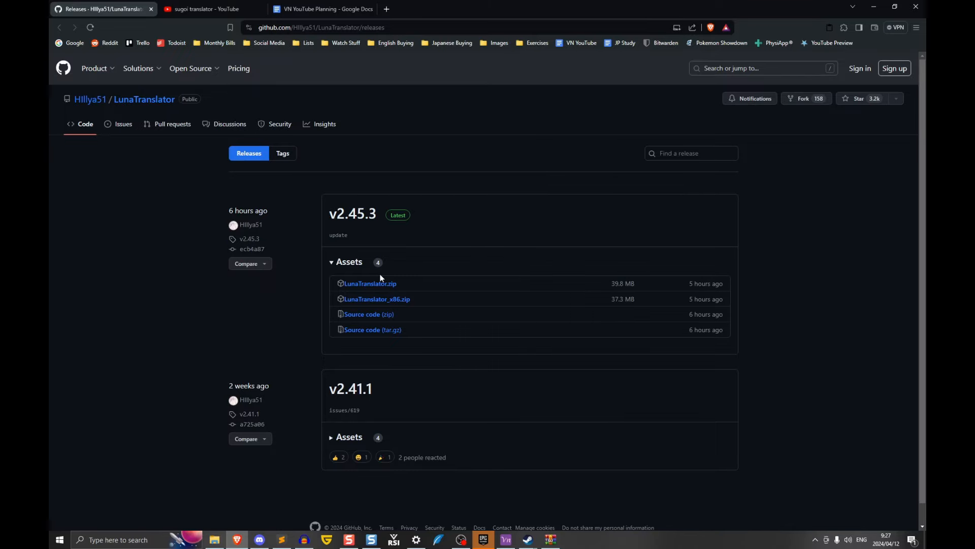
# - Switch to File Explorer and launch LunaTranslator.exe from the Luna TL Tutorial folder
pyautogui.click(220, 541)
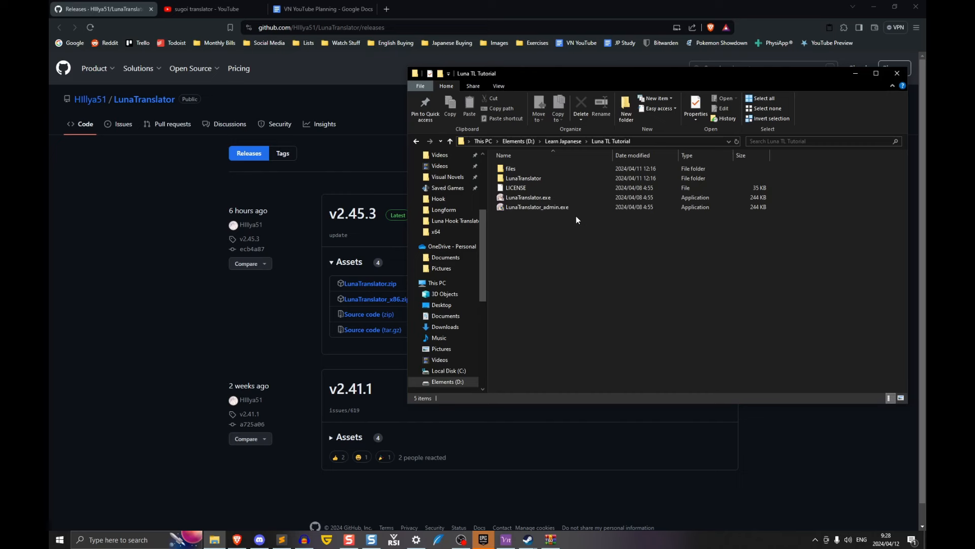
pyautogui.click(555, 198)
pyautogui.doubleClick(556, 198)
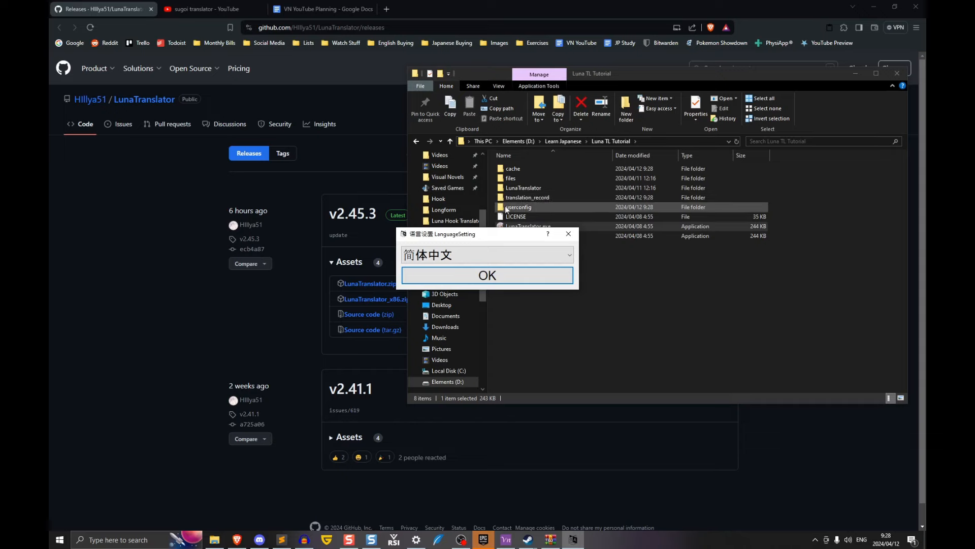
# - Look through the available interface languages, choose English, and confirm the language setting
pyautogui.click(470, 256)
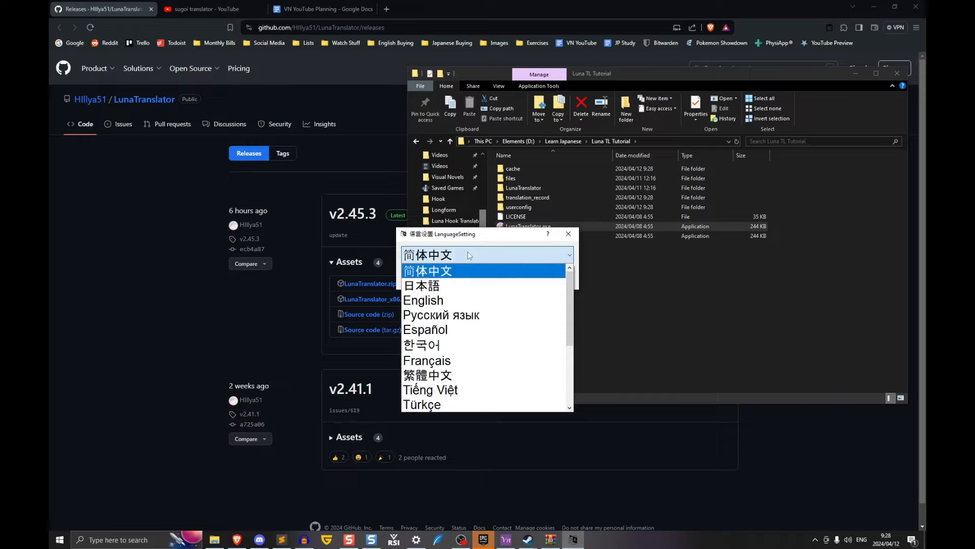
pyautogui.scroll(-3, 487, 319)
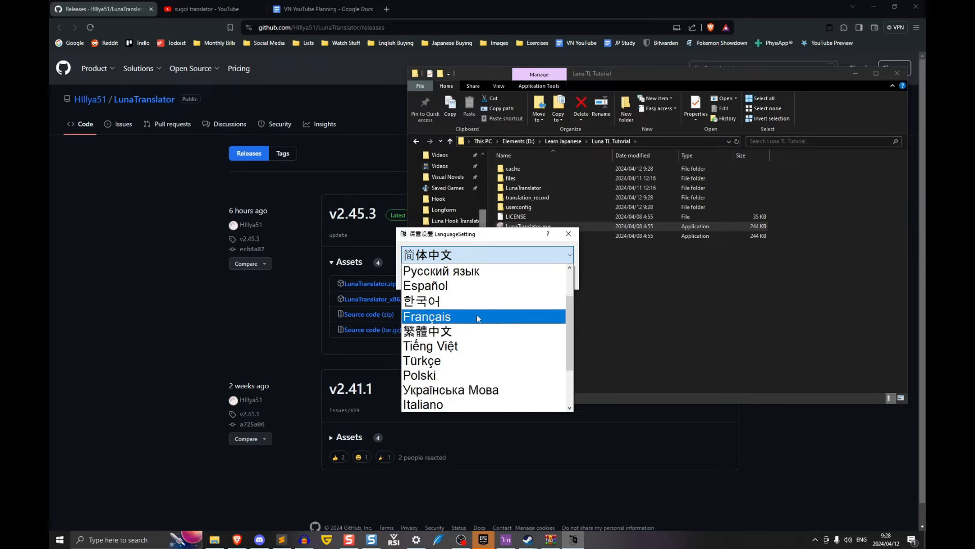
pyautogui.scroll(3, 480, 350)
pyautogui.scroll(-3, 480, 348)
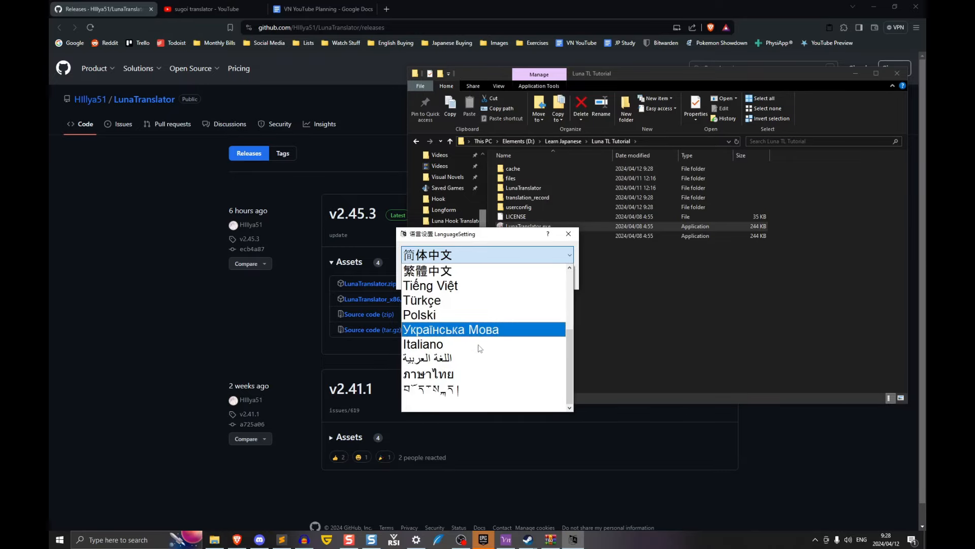
pyautogui.scroll(3, 480, 348)
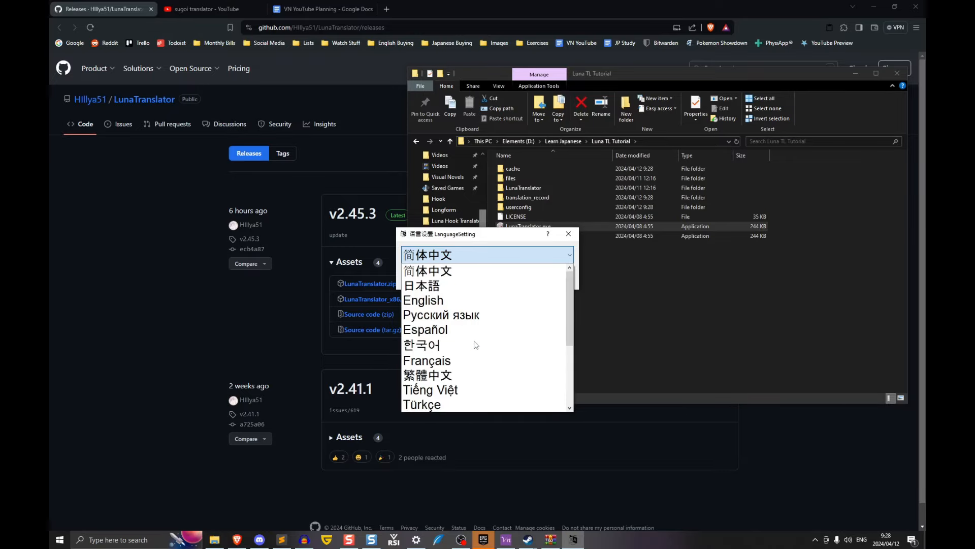
pyautogui.click(448, 302)
pyautogui.click(464, 276)
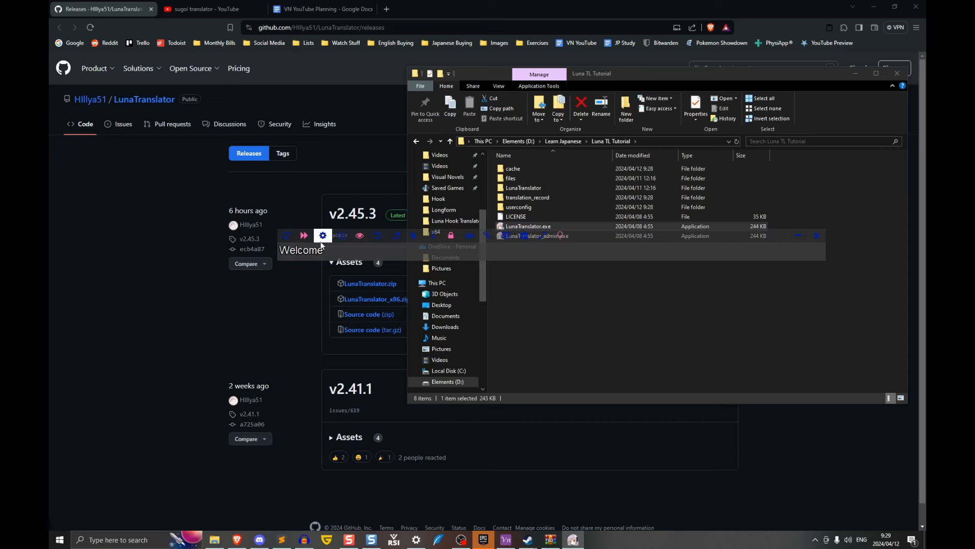
# - Open the LunaTranslator settings and reposition the floating translation bar just below the game window
pyautogui.click(321, 242)
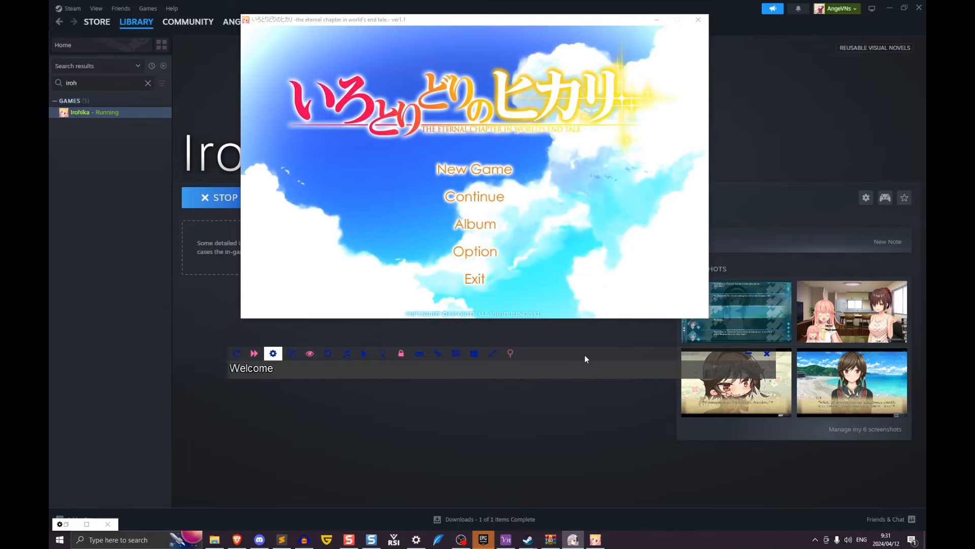
pyautogui.moveTo(585, 358); pyautogui.dragTo(519, 380)
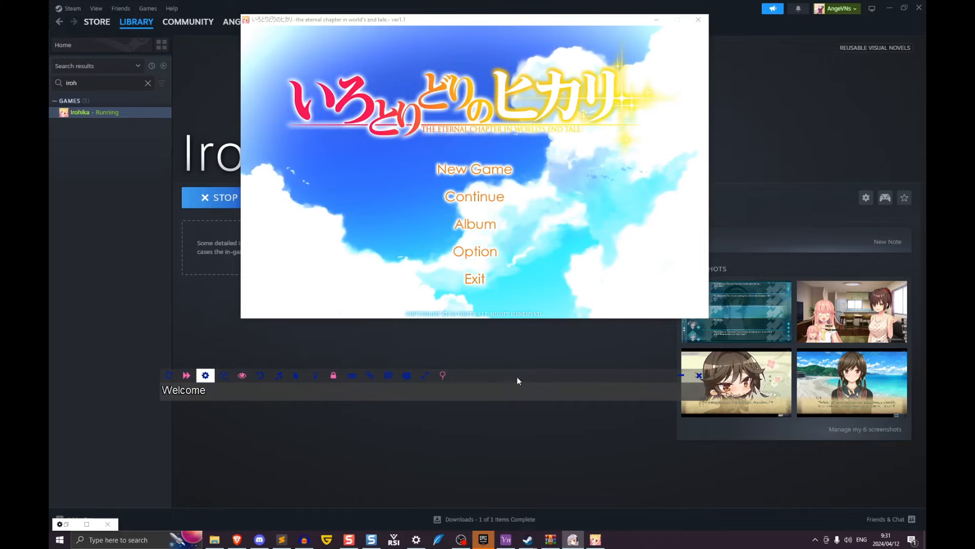
pyautogui.moveTo(629, 375); pyautogui.dragTo(652, 347)
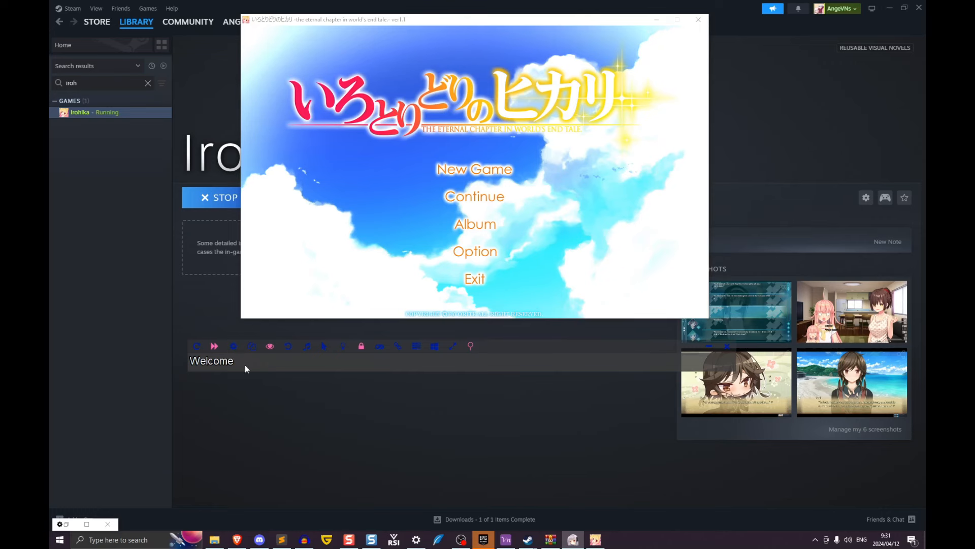
# - Choose D:\Visual Novels\Irohika JP\Hikari.exe as the game process to hook, and show the system log for the text selection
pyautogui.click(233, 346)
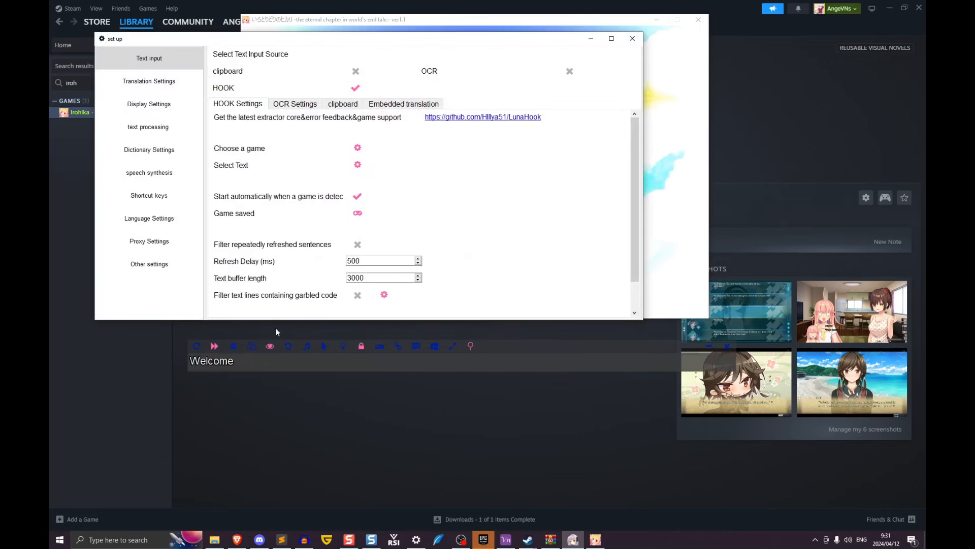
pyautogui.click(358, 149)
pyautogui.scroll(-3, 285, 190)
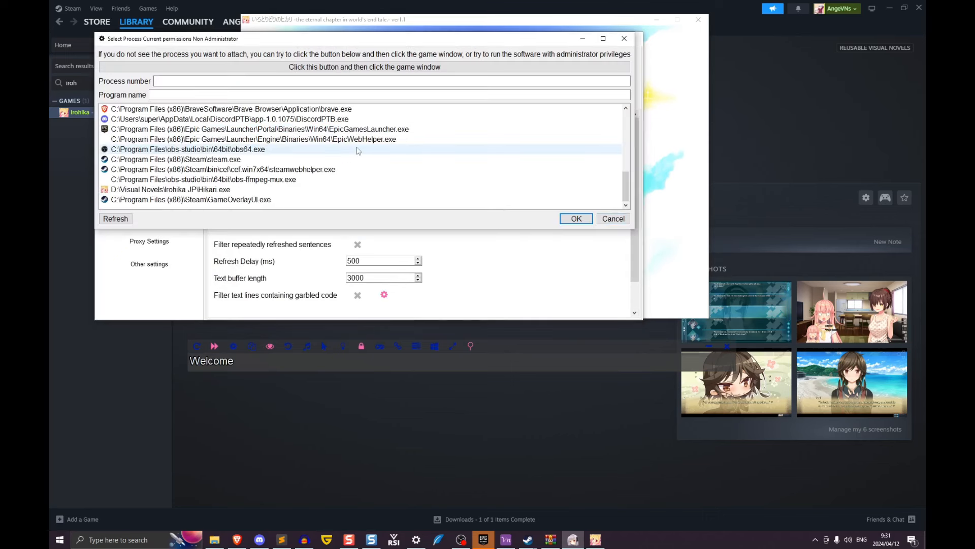
pyautogui.click(285, 191)
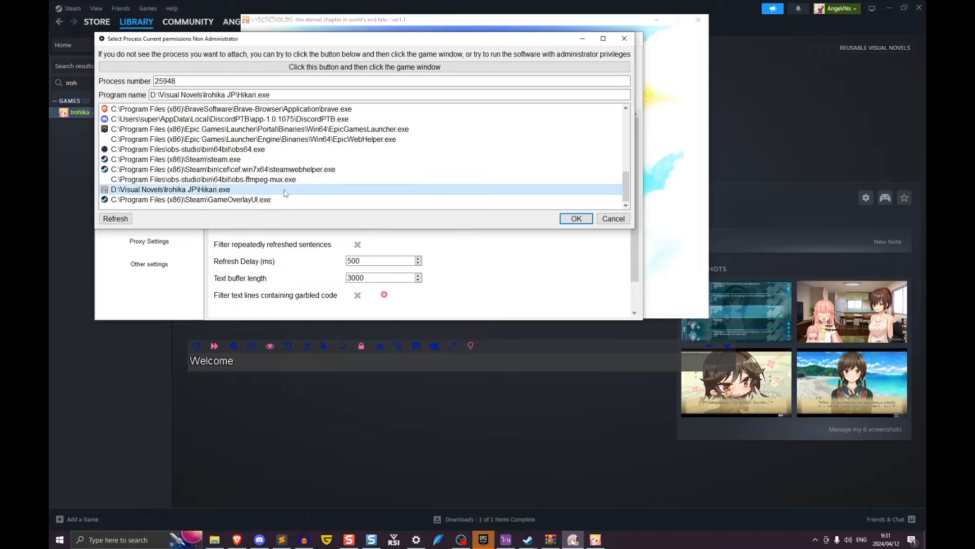
pyautogui.click(566, 217)
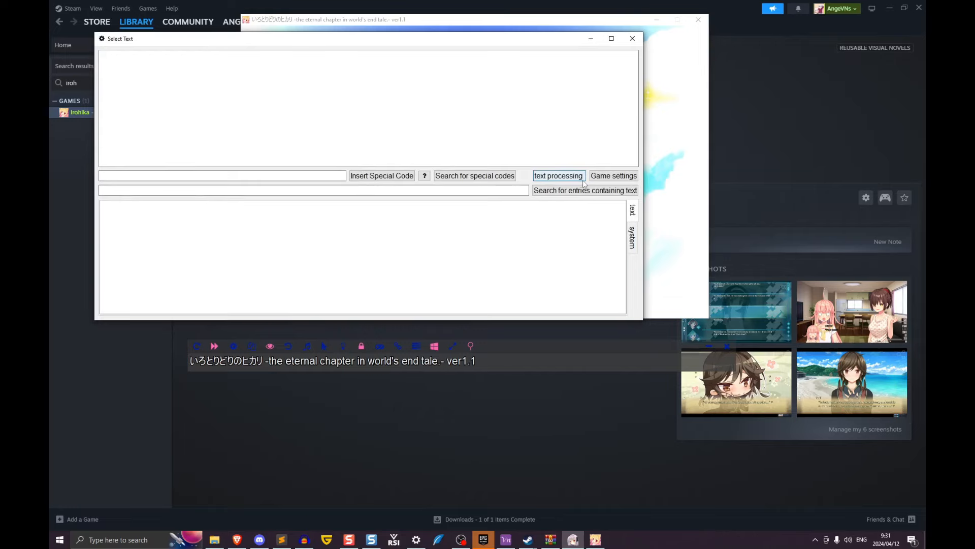
pyautogui.click(632, 237)
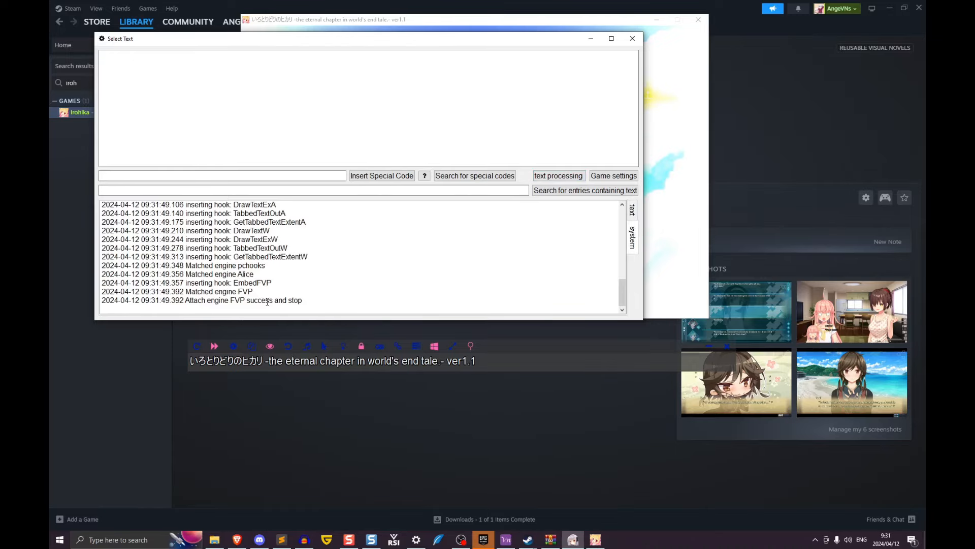
# - Compare the text view and the system log of the hooked game in the text selection
pyautogui.click(633, 217)
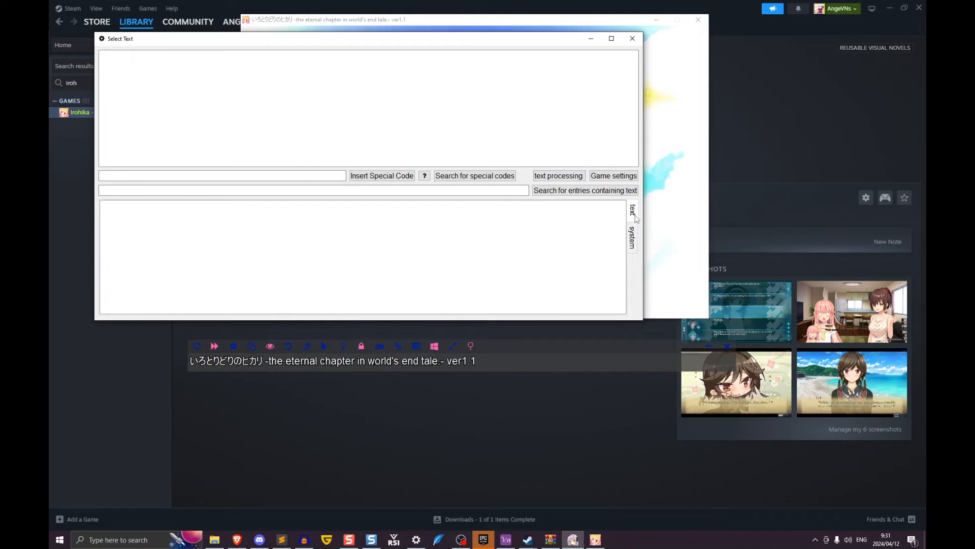
pyautogui.click(634, 241)
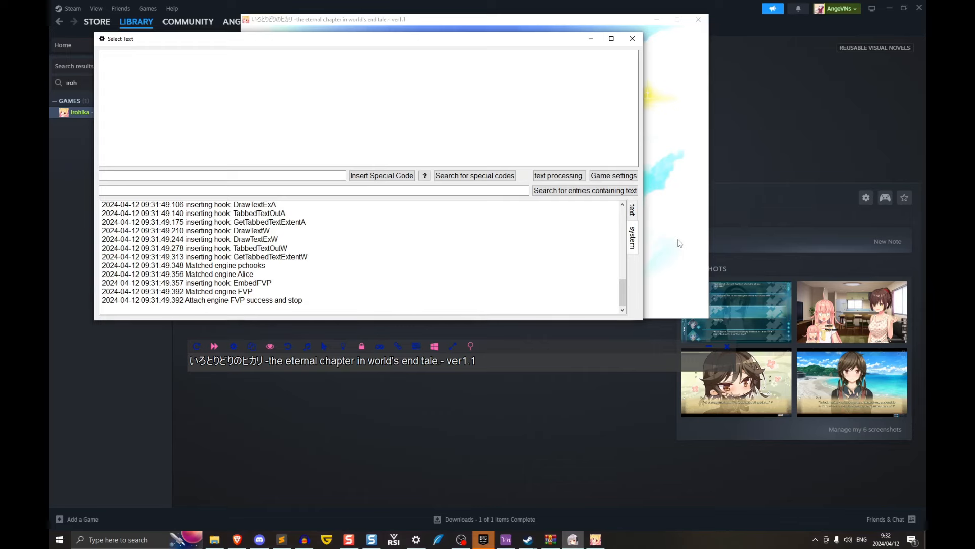
pyautogui.click(679, 244)
# - Minimize the text selection and settings windows, and continue the game from a saved scene
pyautogui.click(591, 38)
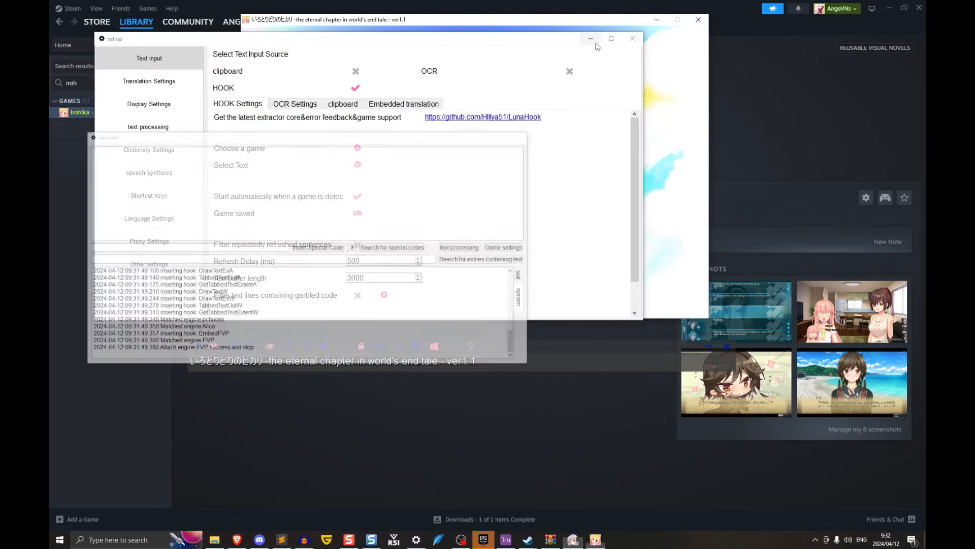
pyautogui.click(591, 39)
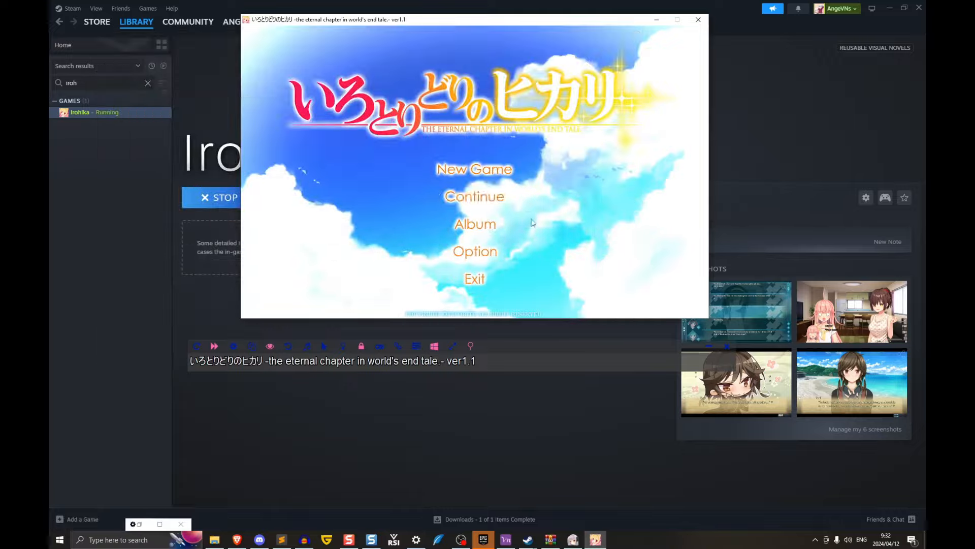
pyautogui.click(474, 197)
pyautogui.click(298, 155)
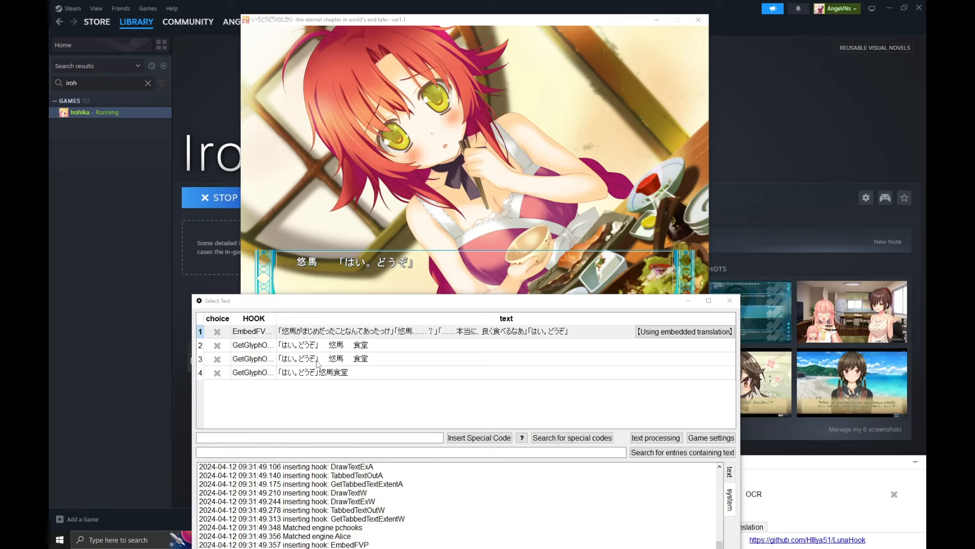
# - Choose the first GetGlyphOutline hook in row 2 as the text source, minimize the text selection, and advance the game dialogue
pyautogui.click(217, 345)
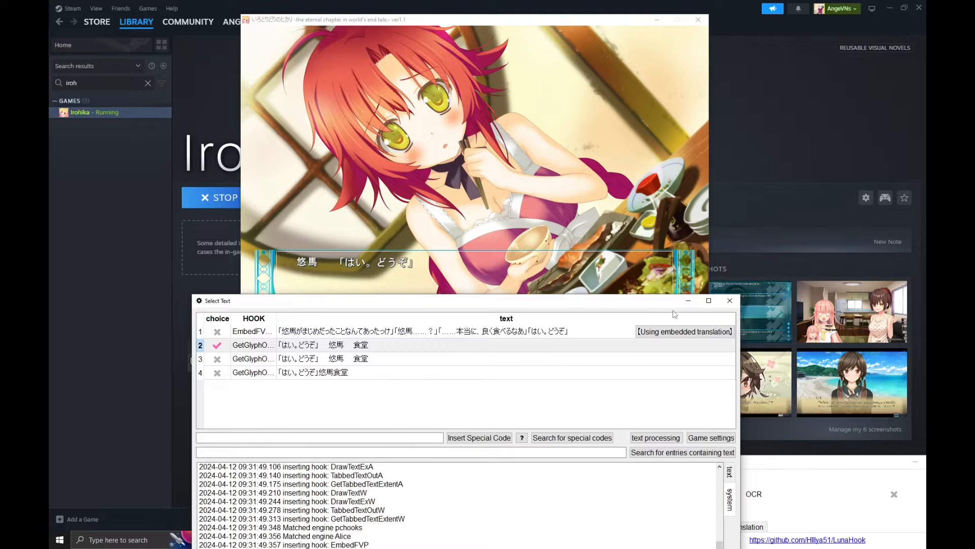
pyautogui.click(689, 301)
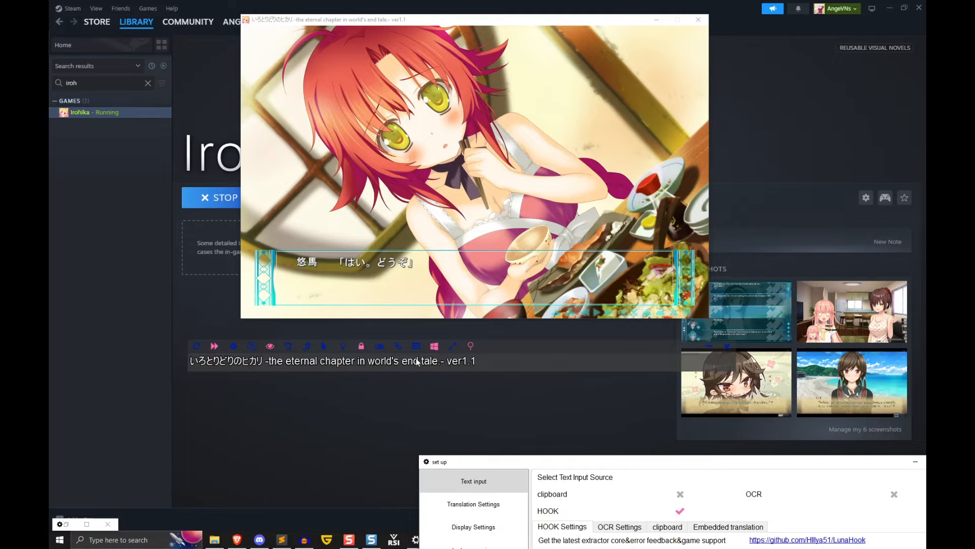
pyautogui.click(453, 220)
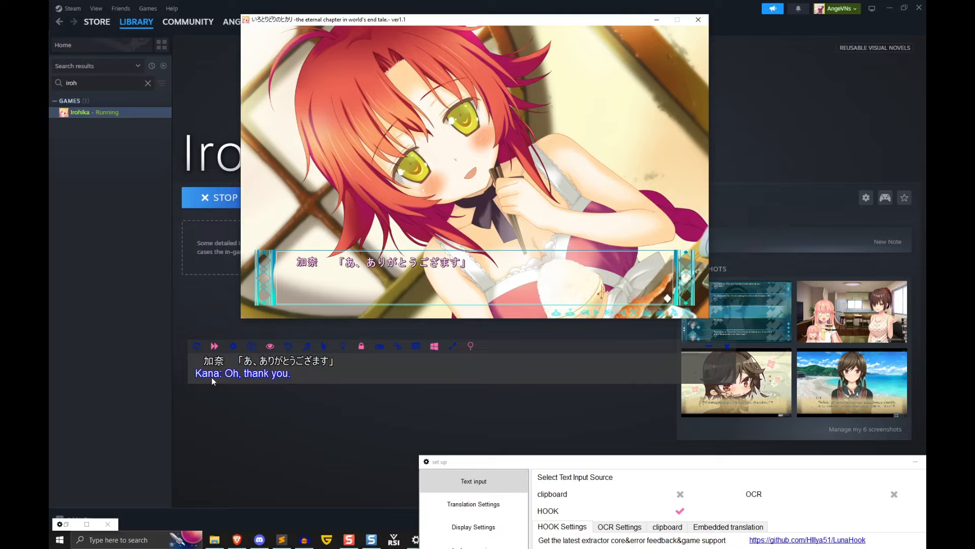
pyautogui.click(398, 178)
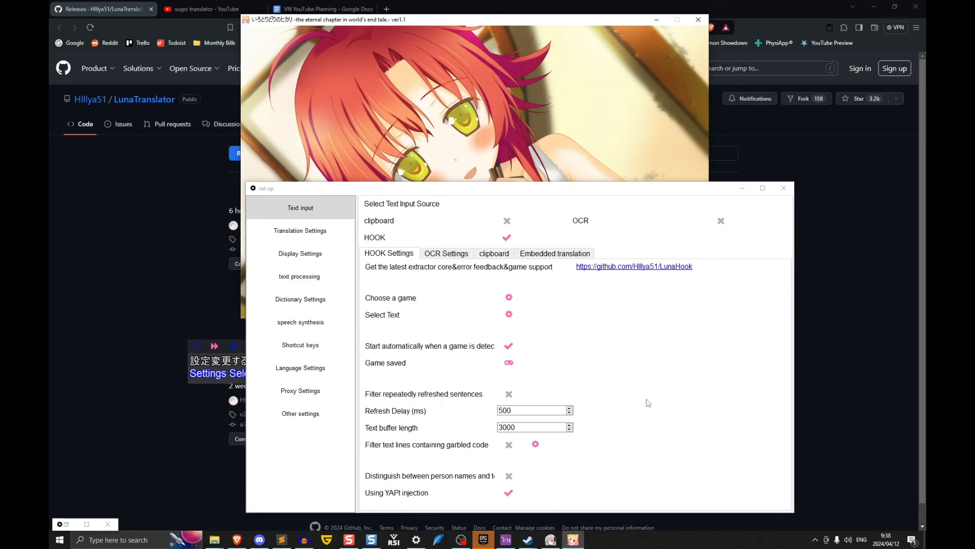
# - Reopen the text selection, choose the EmbedFVP hook instead of the row 2 hook, and turn on embedded translation for it
pyautogui.click(510, 316)
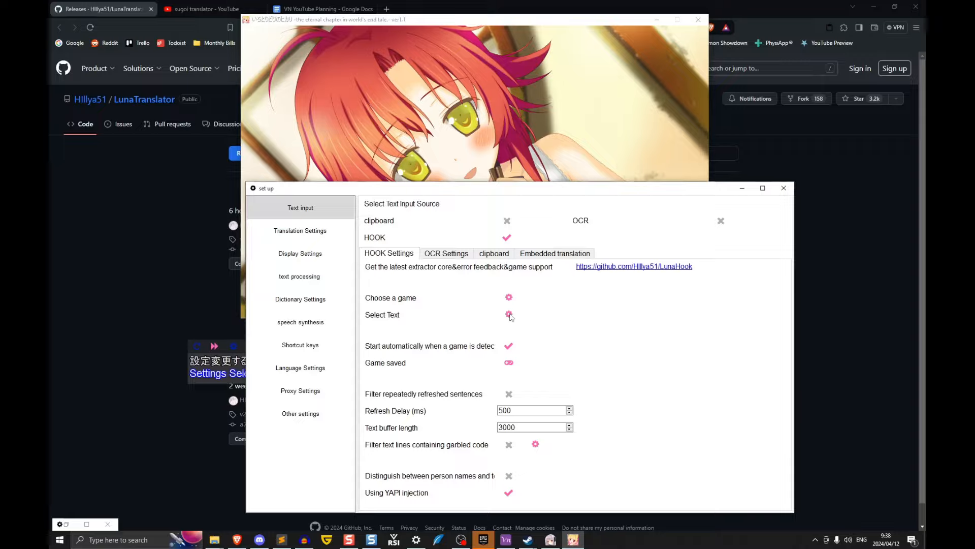
pyautogui.moveTo(497, 305); pyautogui.dragTo(507, 183)
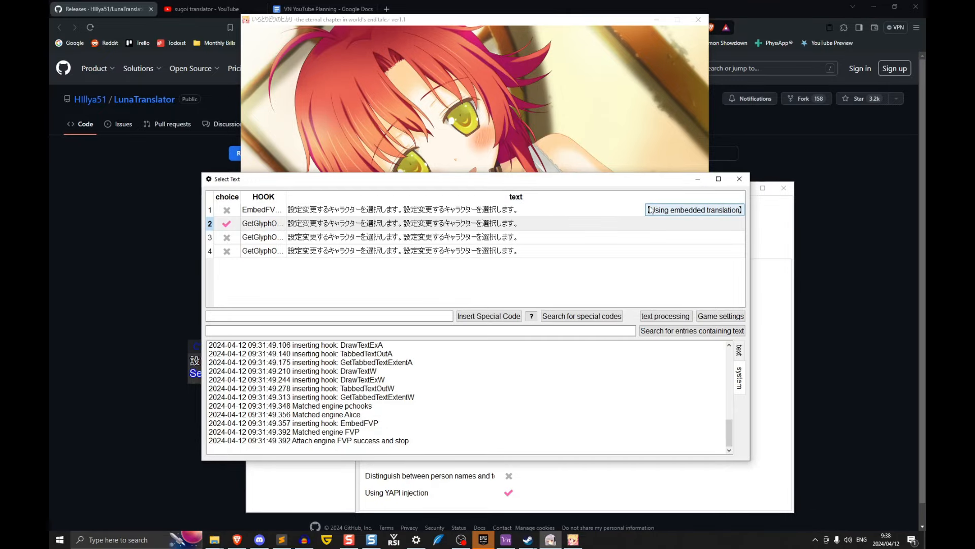
pyautogui.click(227, 226)
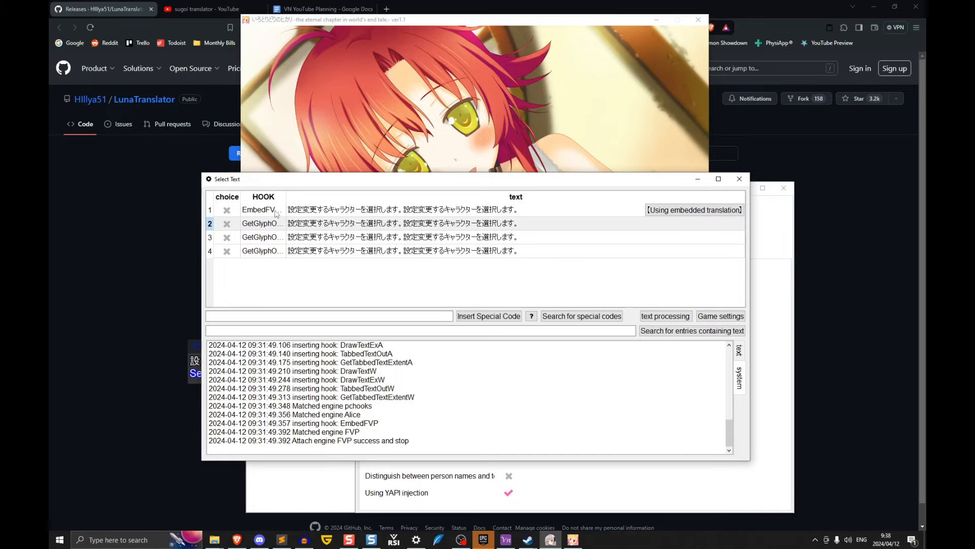
pyautogui.click(227, 209)
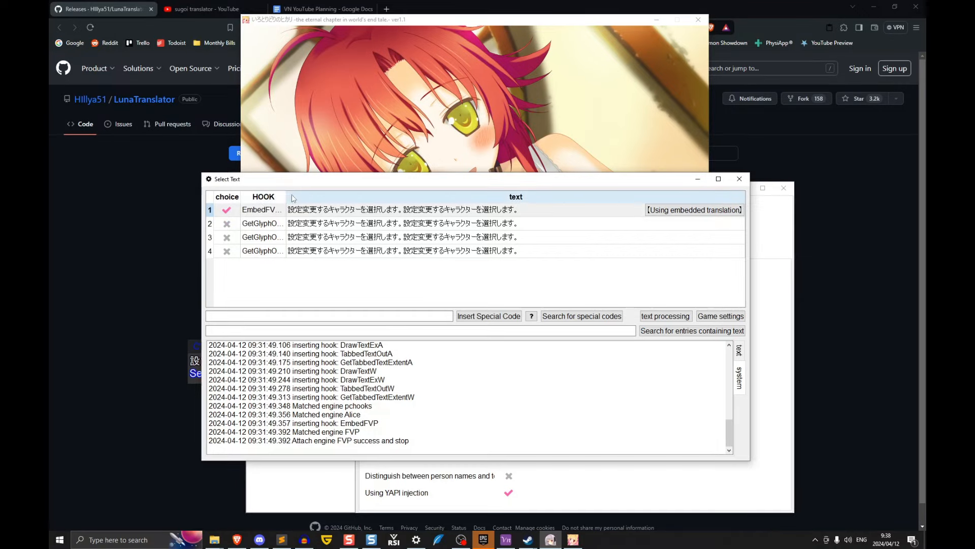
pyautogui.moveTo(286, 196)
pyautogui.mouseDown()
pyautogui.moveTo(340, 196)
pyautogui.moveTo(304, 196)
pyautogui.mouseUp()
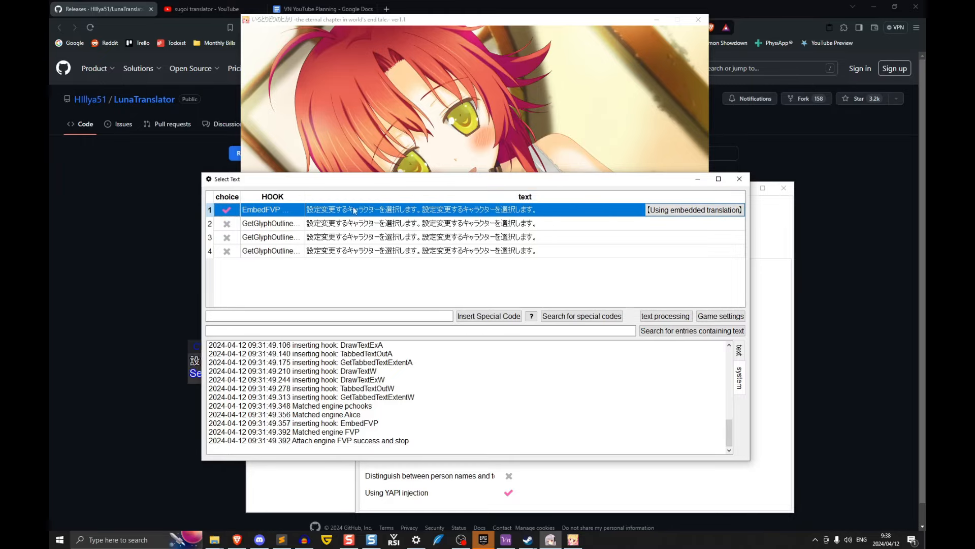
pyautogui.click(663, 215)
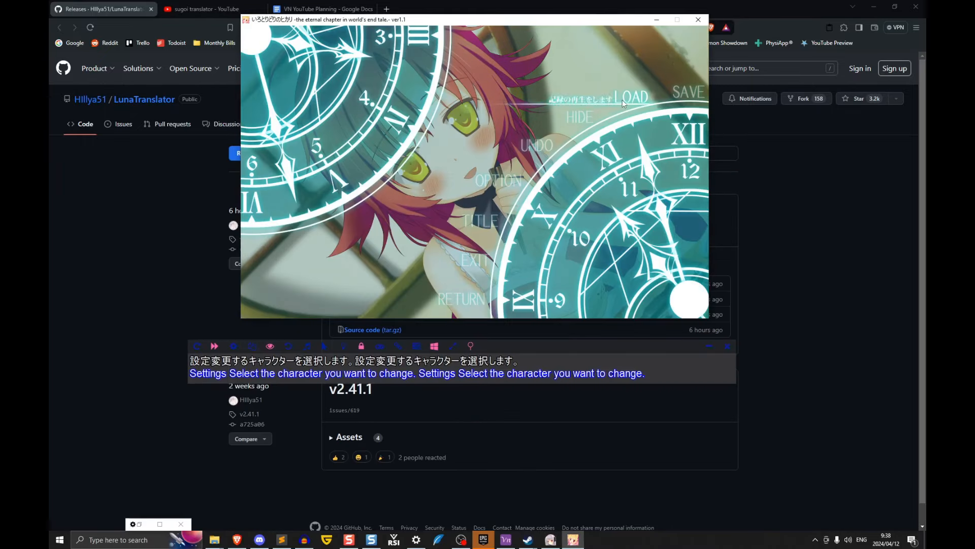
# - Load save slot 005, advance the dialogue to test the embedded translation, and shift the translation bar slightly lower
pyautogui.click(630, 96)
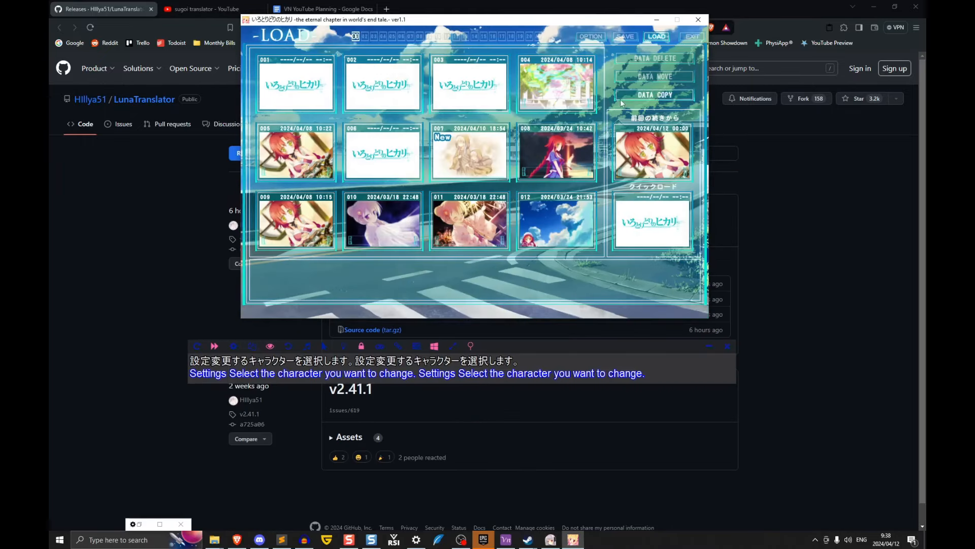
pyautogui.click(290, 154)
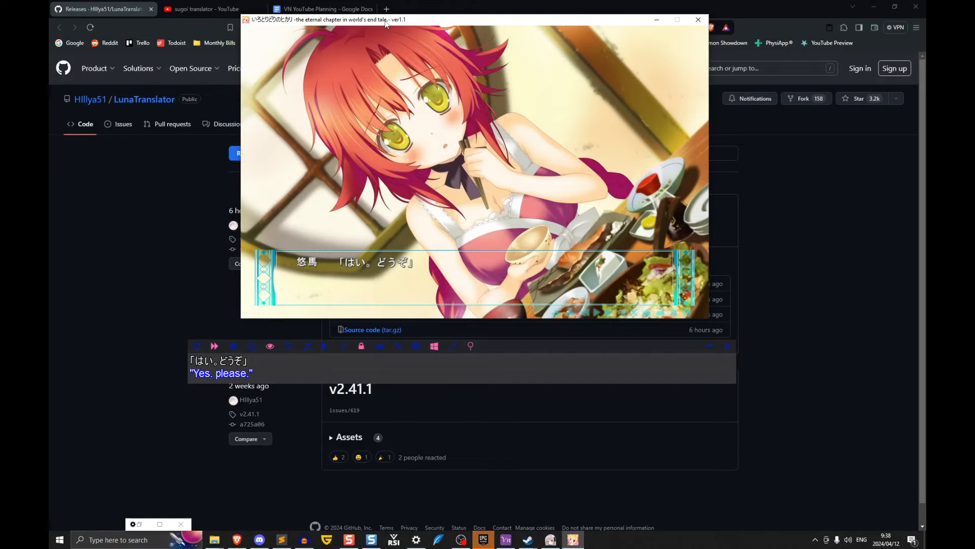
pyautogui.press('Return')
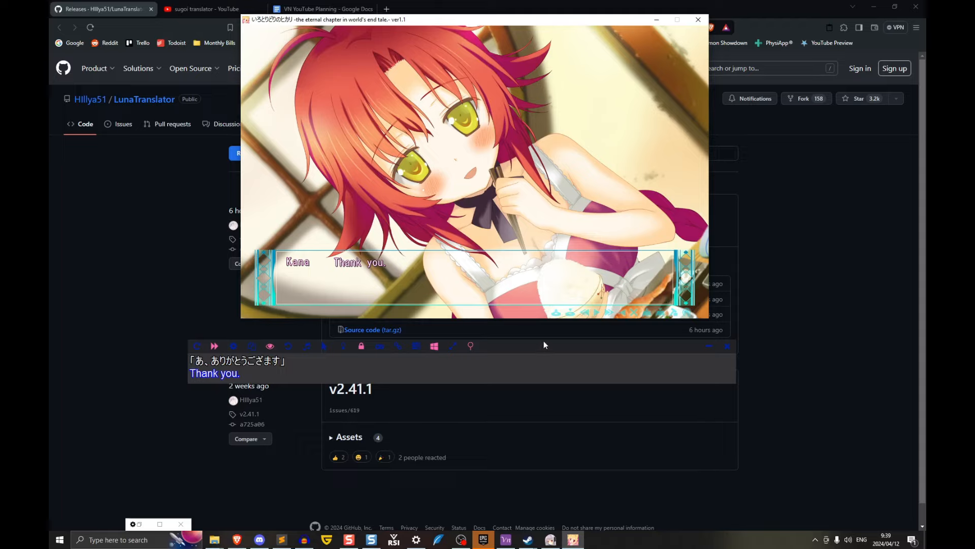
pyautogui.moveTo(543, 345); pyautogui.dragTo(528, 357)
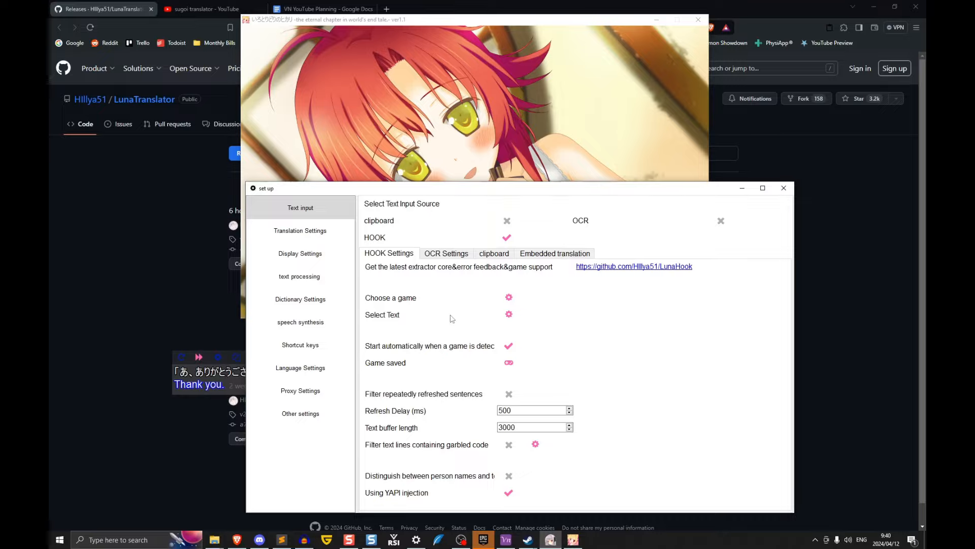
# - Switch the text input source to clipboard, minimize the settings, and copy the Japanese body text of the tweet for translation
pyautogui.click(507, 221)
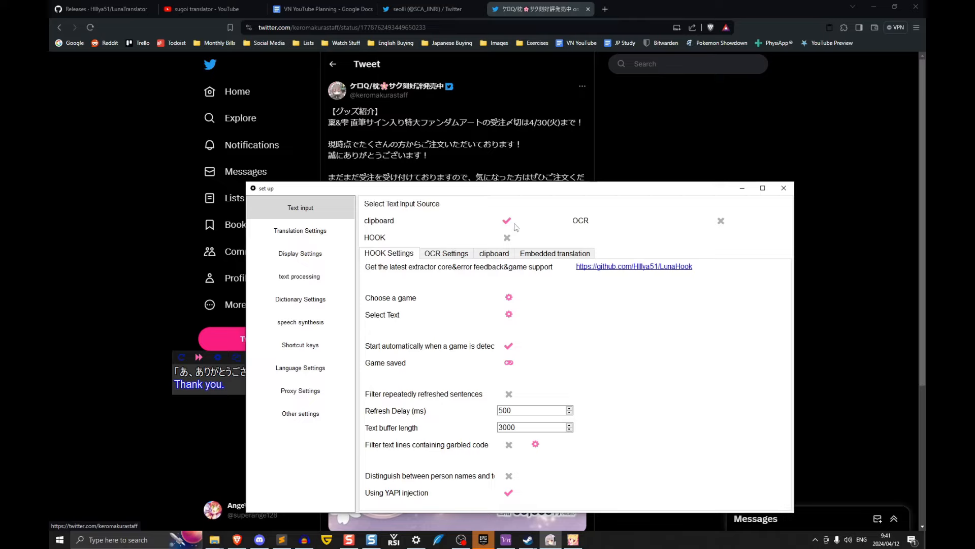
pyautogui.click(633, 141)
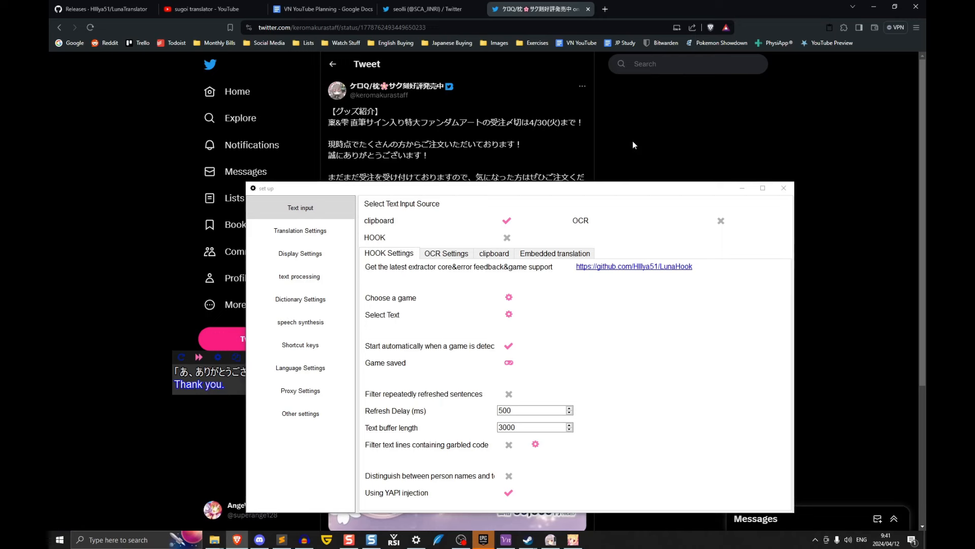
pyautogui.click(742, 188)
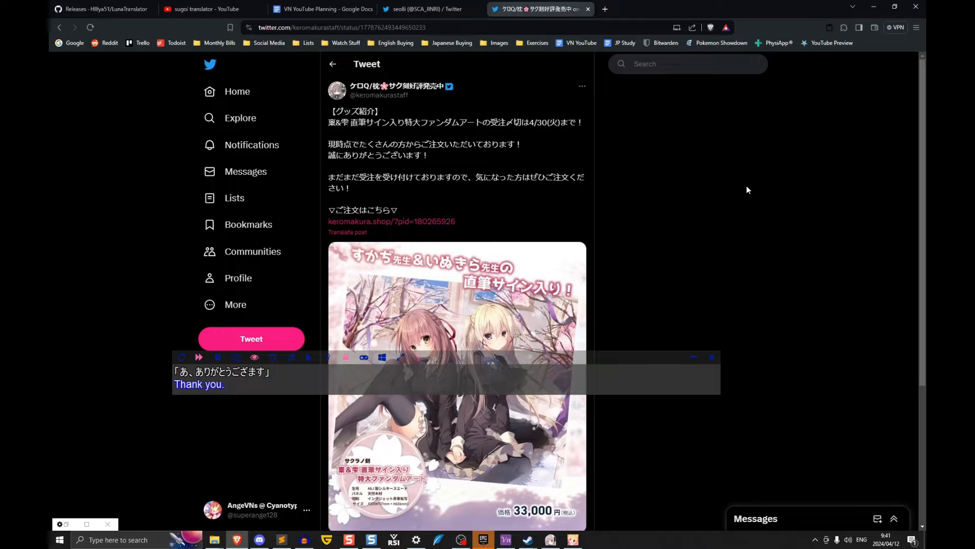
pyautogui.moveTo(379, 186); pyautogui.dragTo(329, 124)
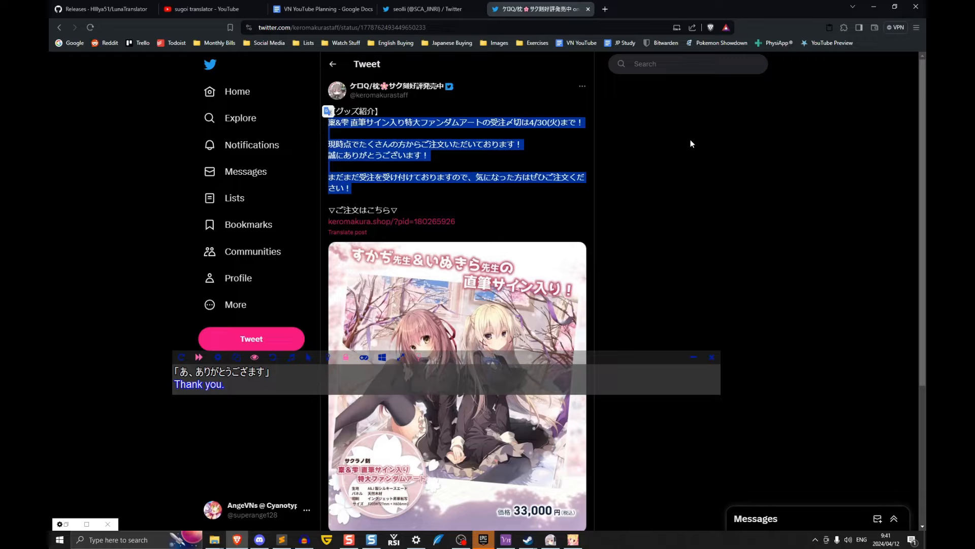
pyautogui.hotkey('ctrl', 'c')
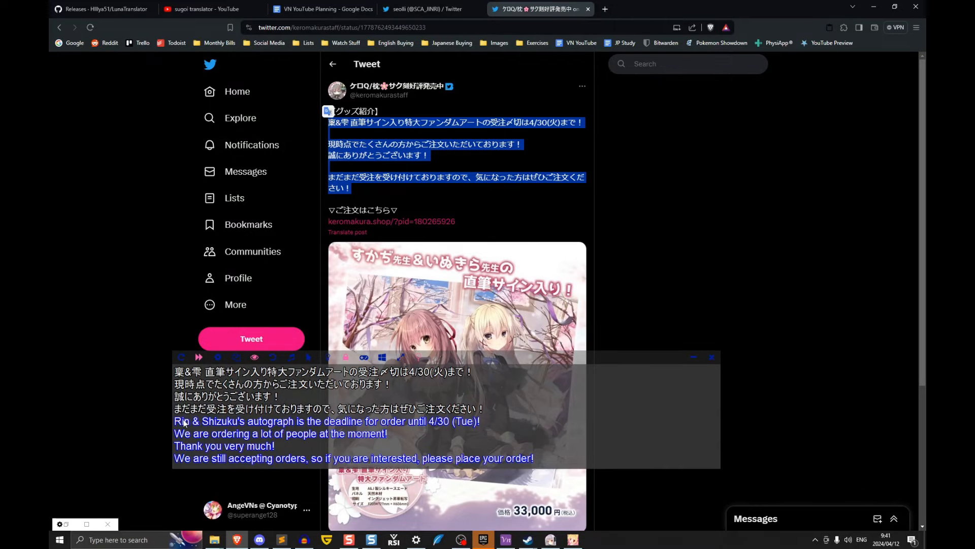
# - Bring the settings back up, try OCR as the text input source, and return the source to HOOK
pyautogui.click(550, 540)
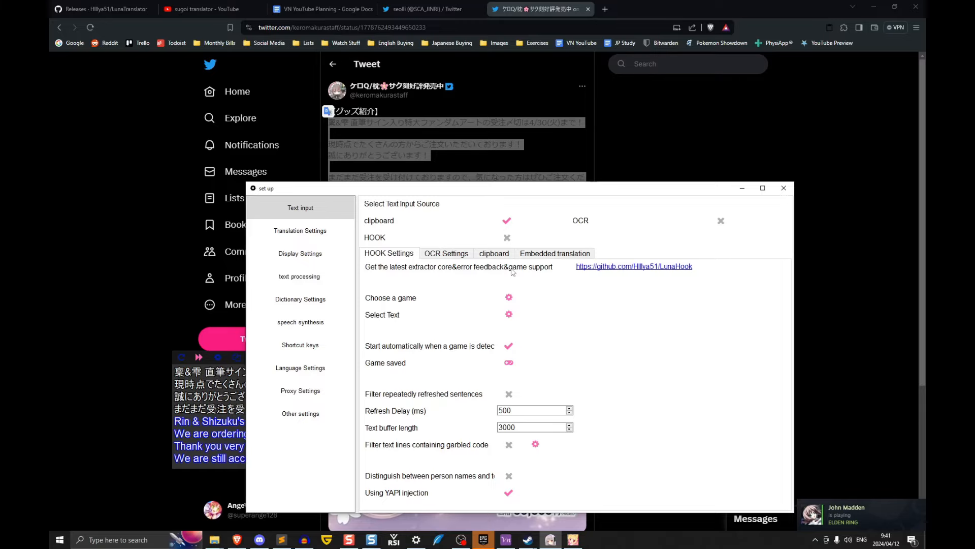
pyautogui.click(721, 221)
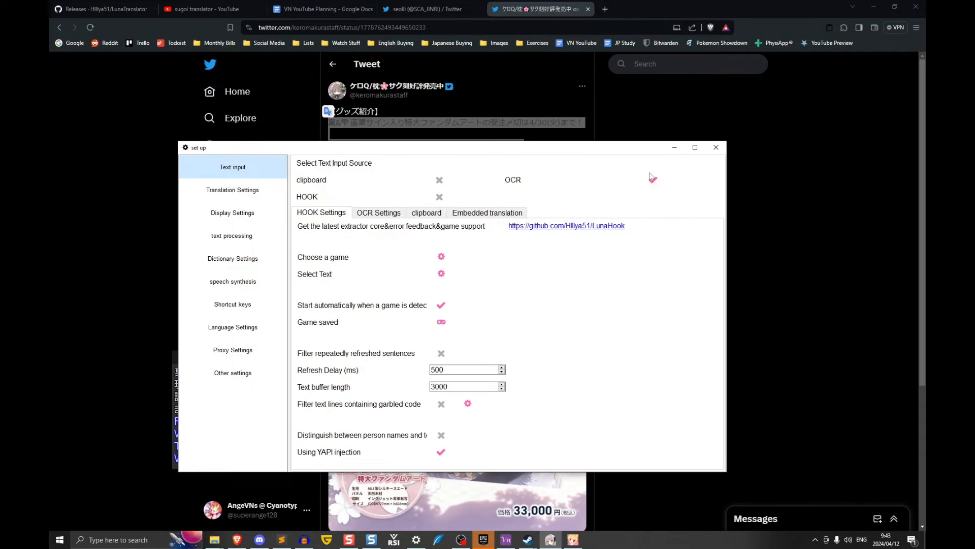
pyautogui.click(652, 178)
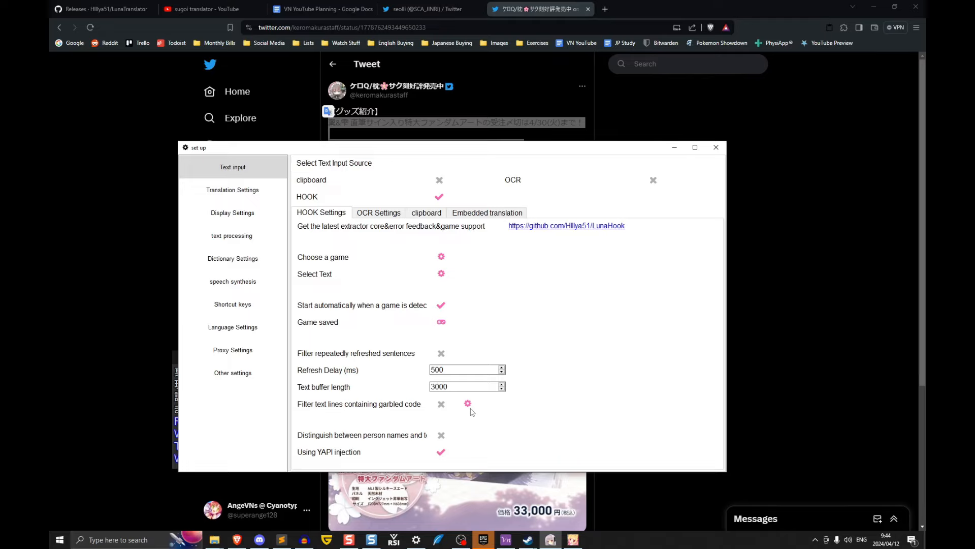
# - View the OCR settings, and enable automatic copying of the extracted text to the clipboard
pyautogui.click(379, 212)
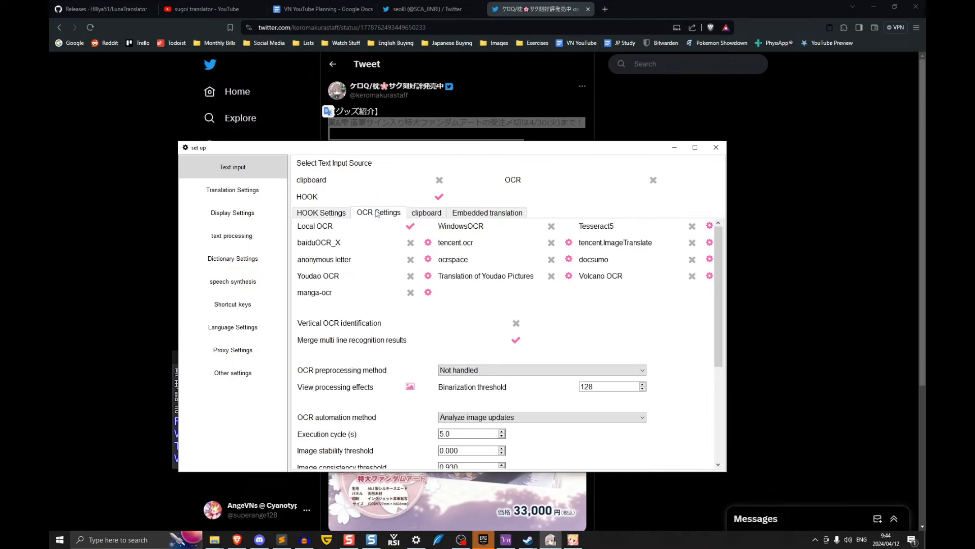
pyautogui.click(428, 213)
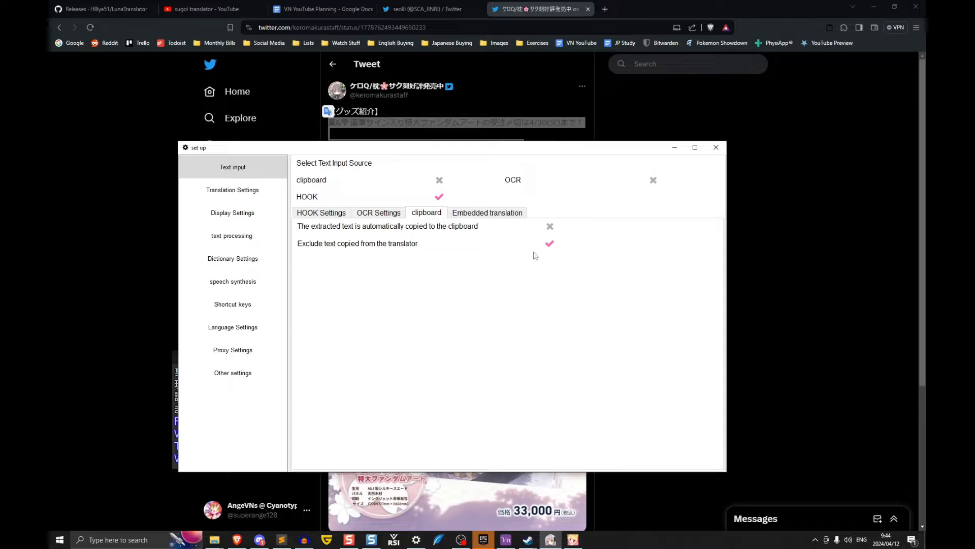
pyautogui.click(550, 226)
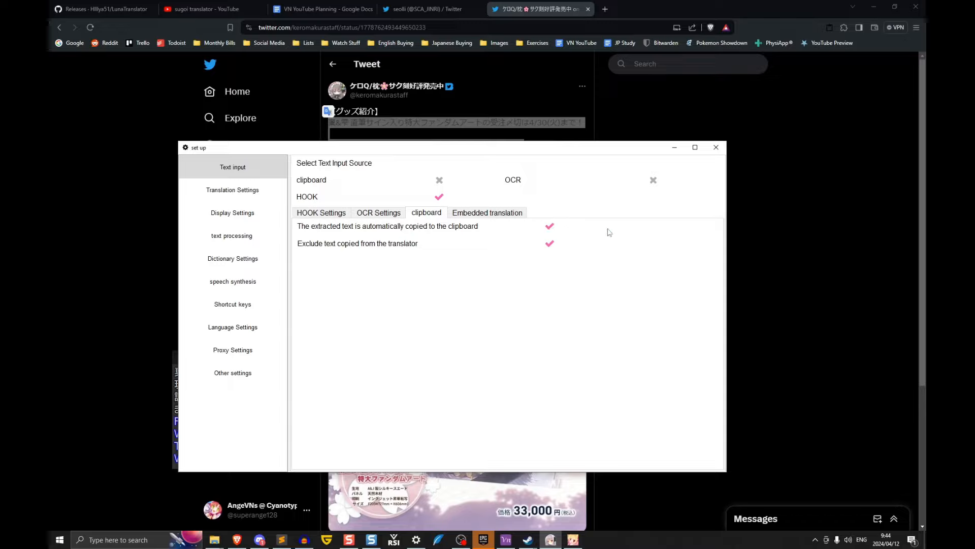
# - Move the settings window clear of the game, advance one dialogue line, and paste the automatically copied text into the browser's address bar
pyautogui.click(573, 539)
pyautogui.moveTo(595, 152); pyautogui.dragTo(664, 344)
pyautogui.click(422, 225)
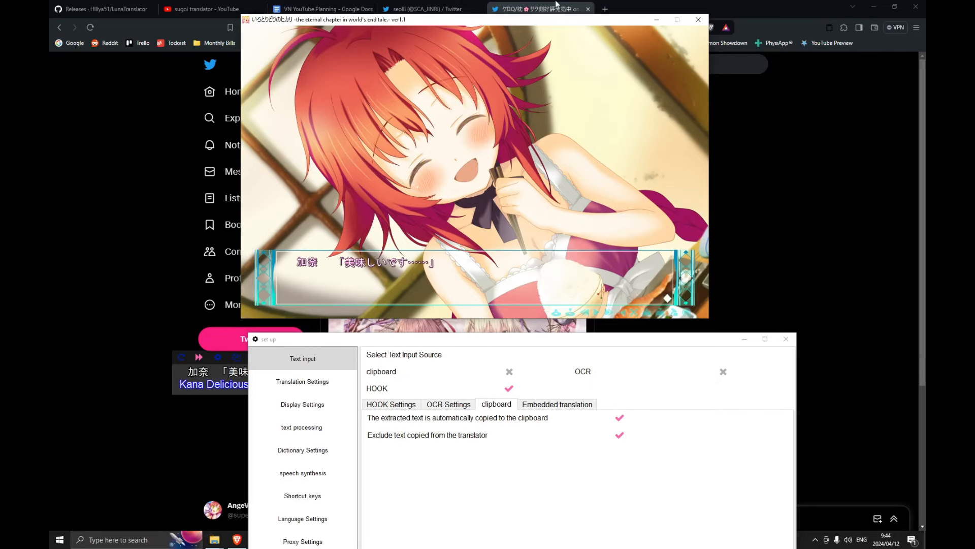
pyautogui.click(604, 4)
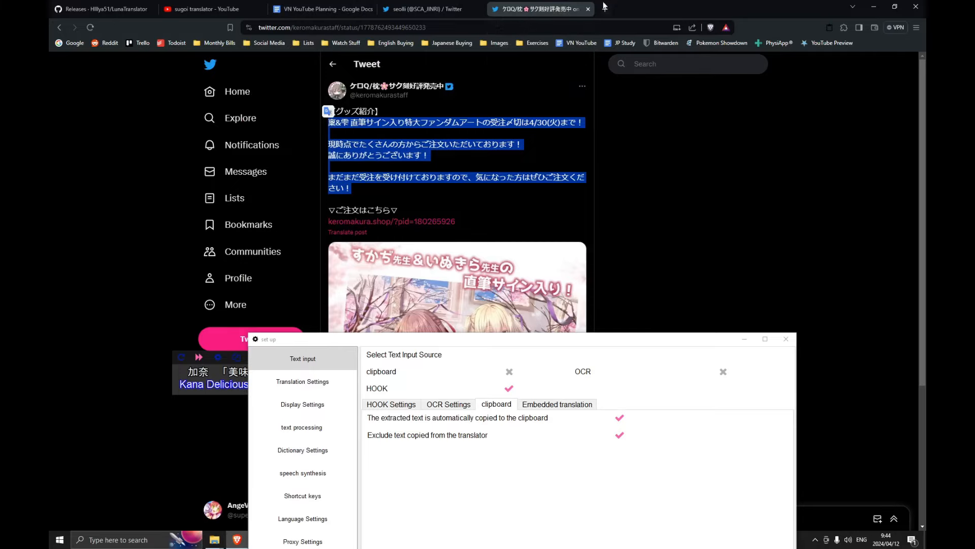
pyautogui.click(500, 31)
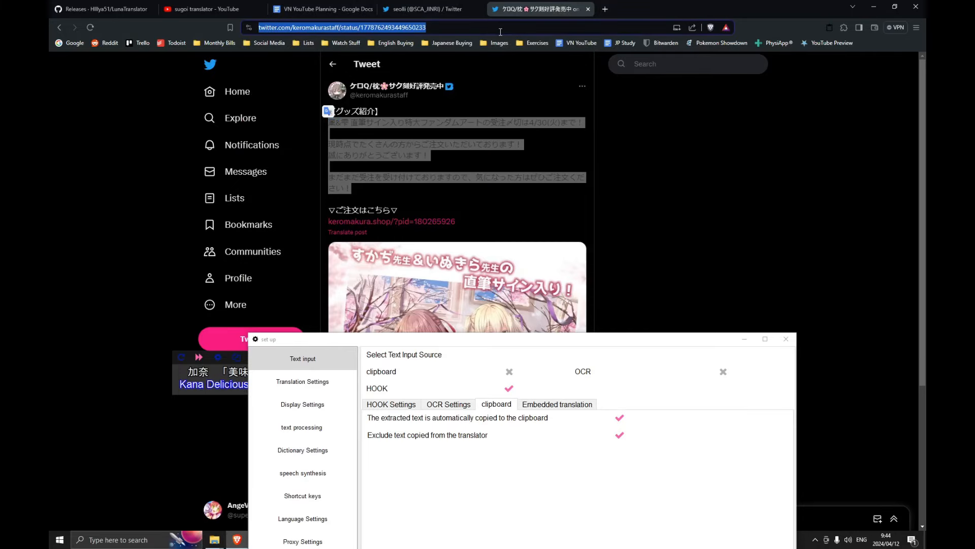
pyautogui.hotkey('ctrl', 'v')
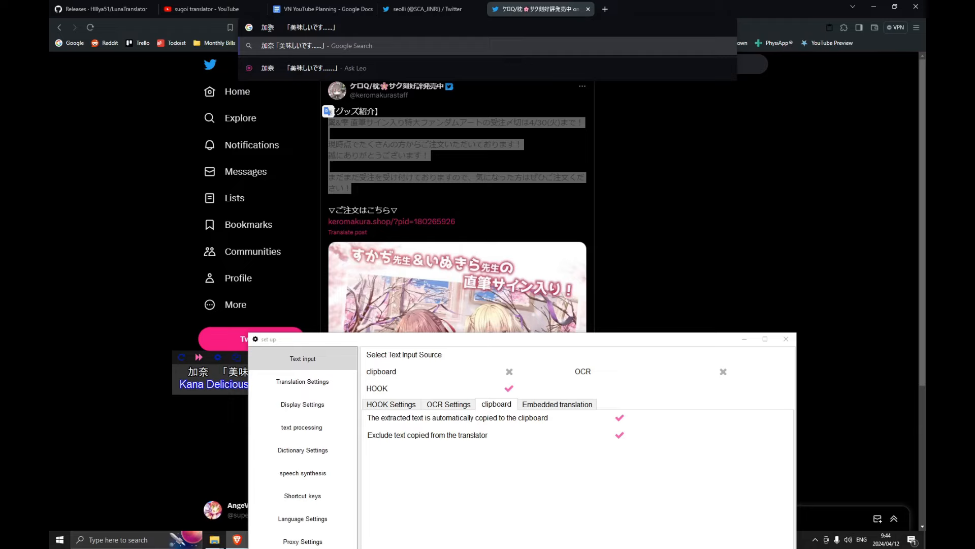
# - View the embedded translation settings, bring the whole settings window into view, and look through the list of available embedded translators
pyautogui.click(569, 405)
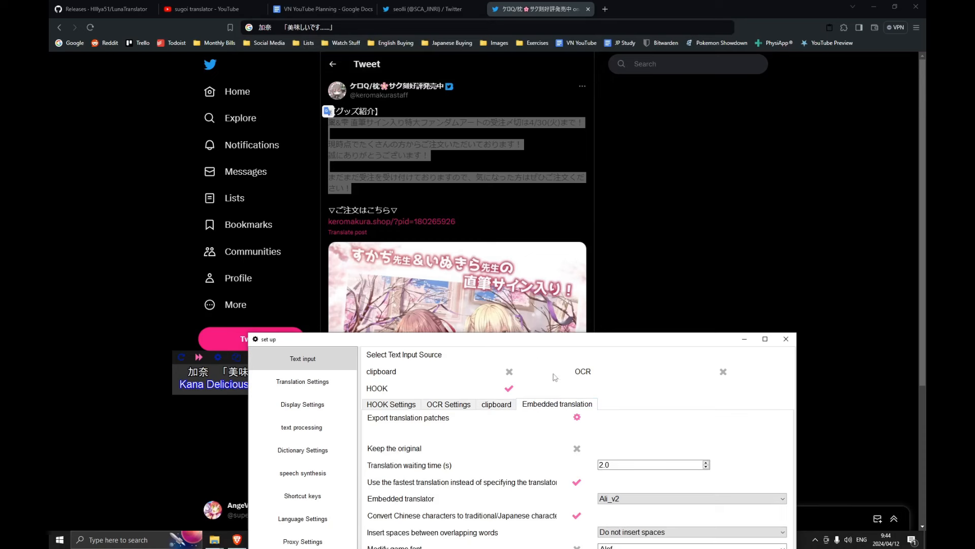
pyautogui.moveTo(535, 344); pyautogui.dragTo(499, 176)
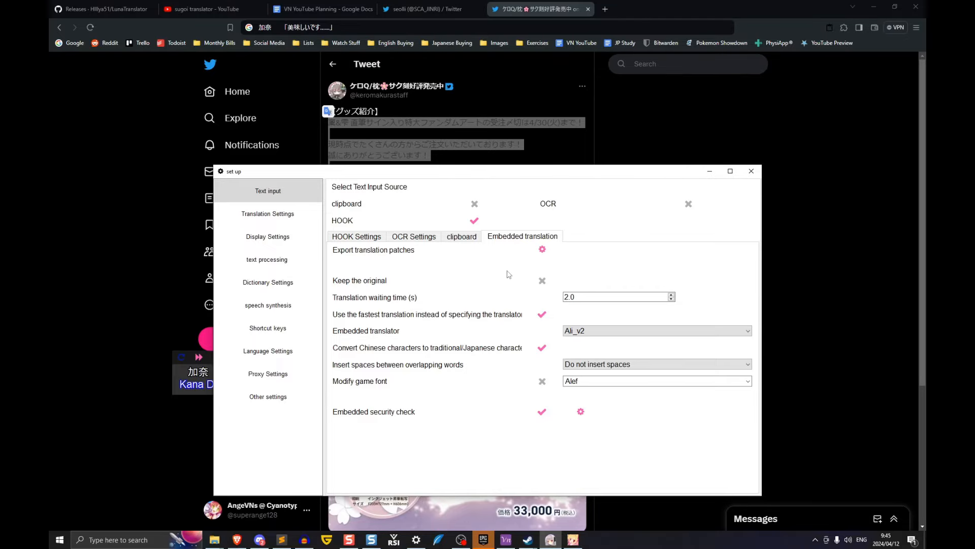
pyautogui.click(613, 331)
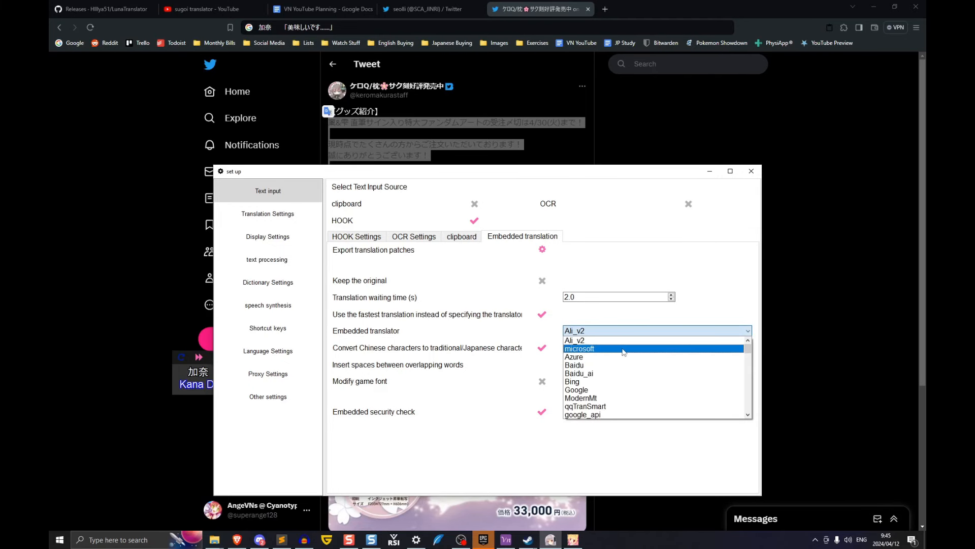
pyautogui.scroll(-7, 624, 352)
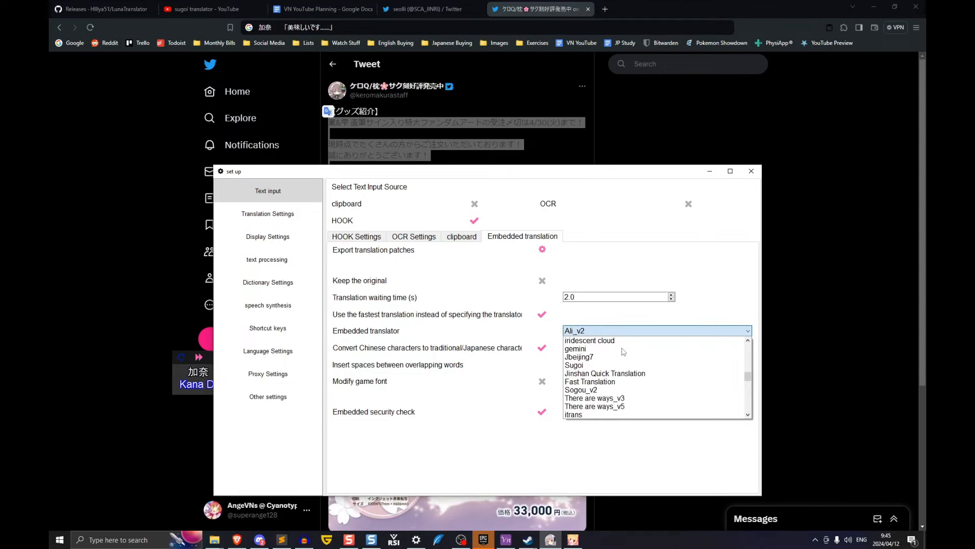
pyautogui.scroll(-4, 623, 352)
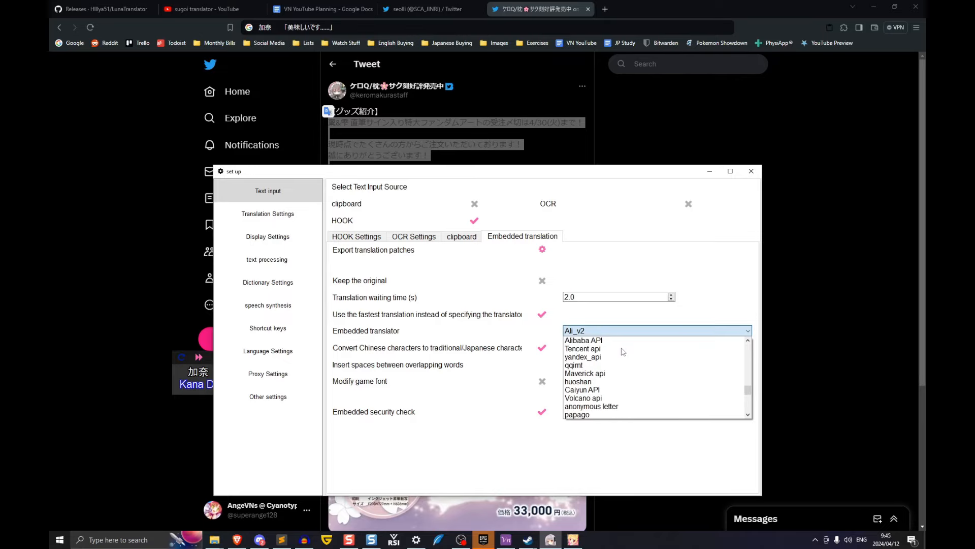
pyautogui.scroll(-3, 623, 351)
pyautogui.scroll(-1, 624, 351)
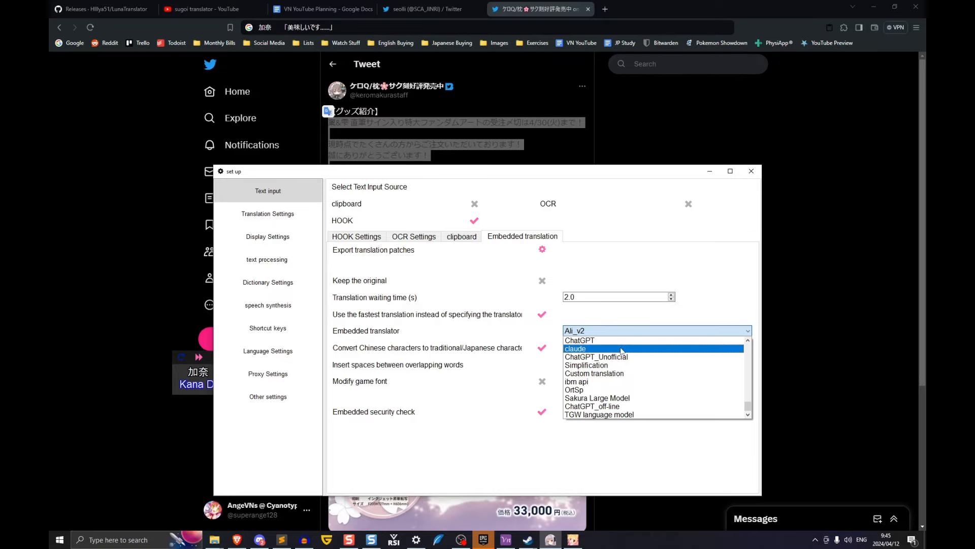
pyautogui.scroll(3, 622, 350)
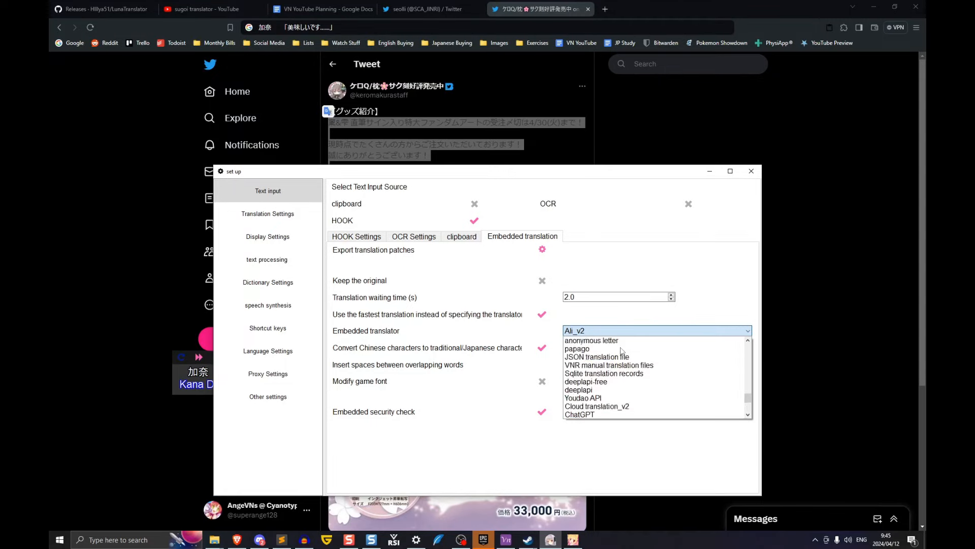
pyautogui.scroll(-3, 623, 353)
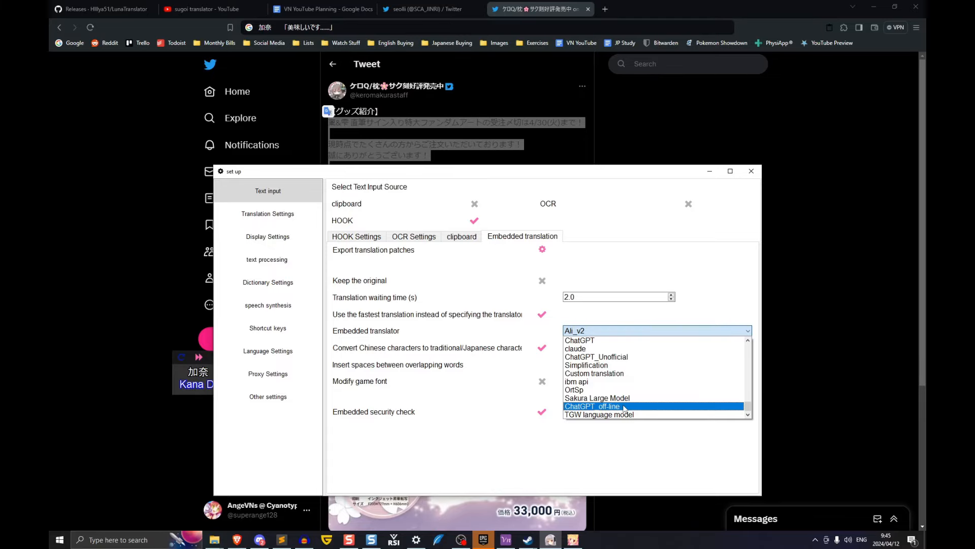
pyautogui.scroll(5, 624, 408)
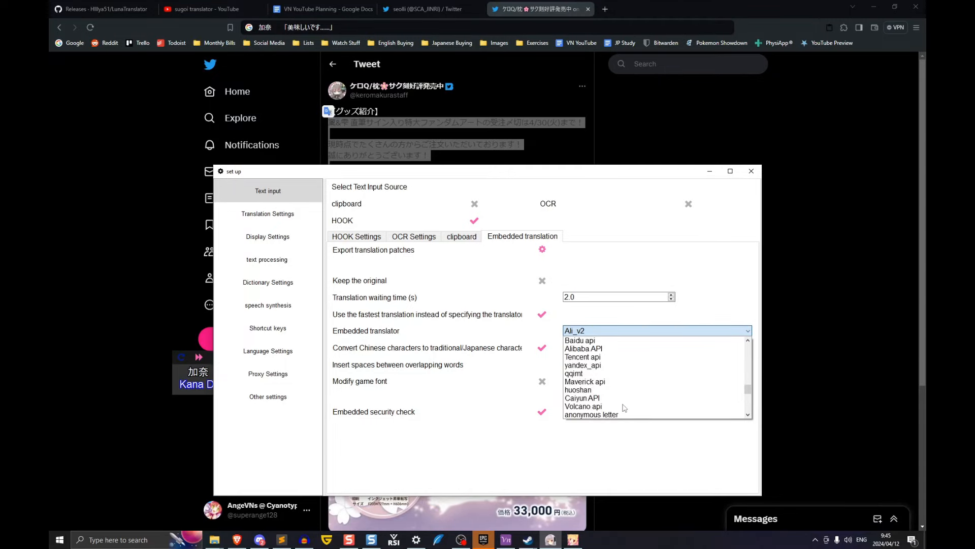
pyautogui.scroll(5, 624, 408)
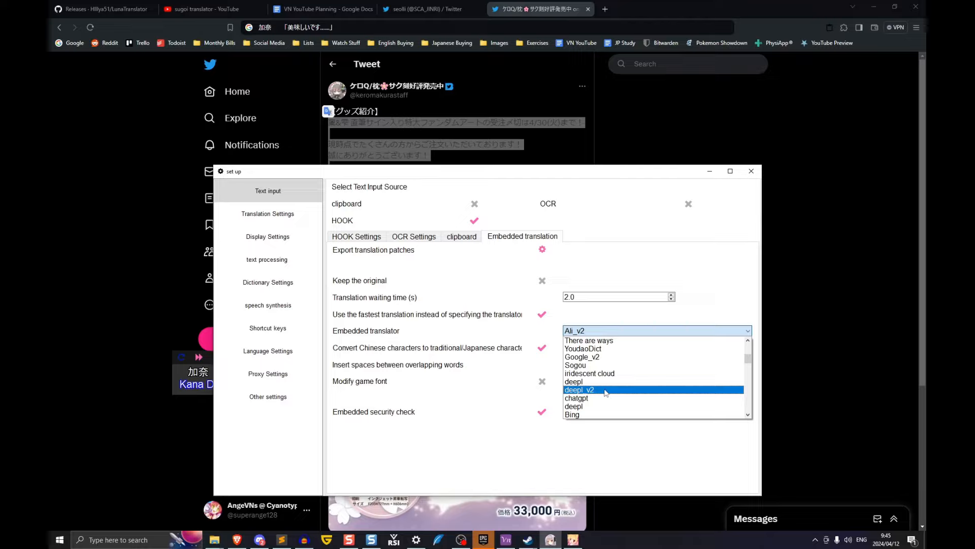
pyautogui.scroll(4, 605, 392)
pyautogui.scroll(-1, 604, 391)
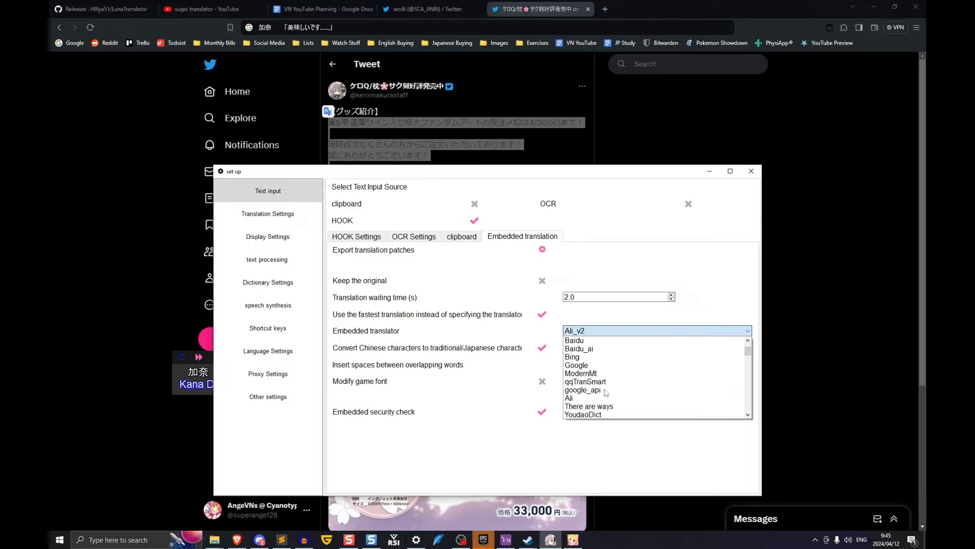
pyautogui.scroll(1, 605, 391)
pyautogui.scroll(-6, 605, 391)
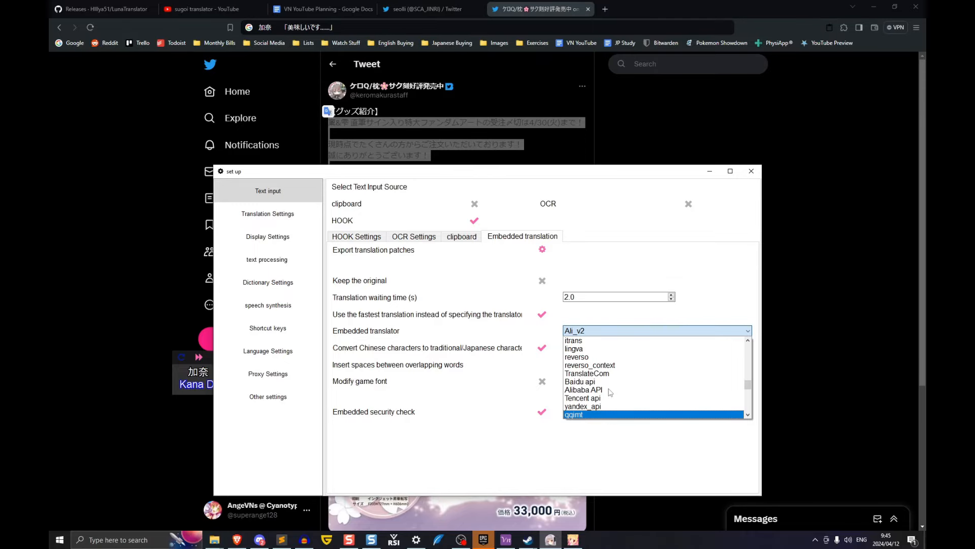
pyautogui.press('Escape')
# - View the online translators in the translation settings, and bring up the game with the settings window moved lower over it
pyautogui.click(268, 214)
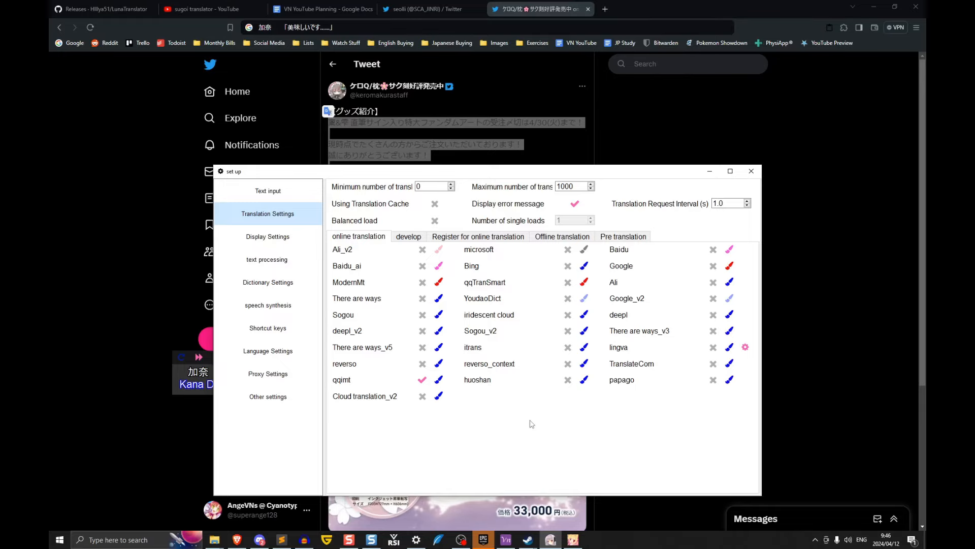
pyautogui.click(277, 195)
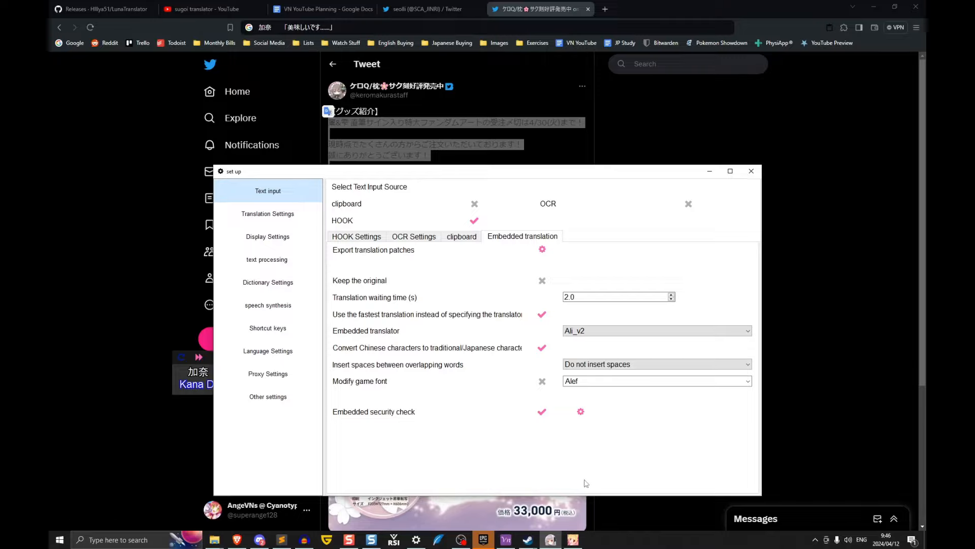
pyautogui.click(572, 539)
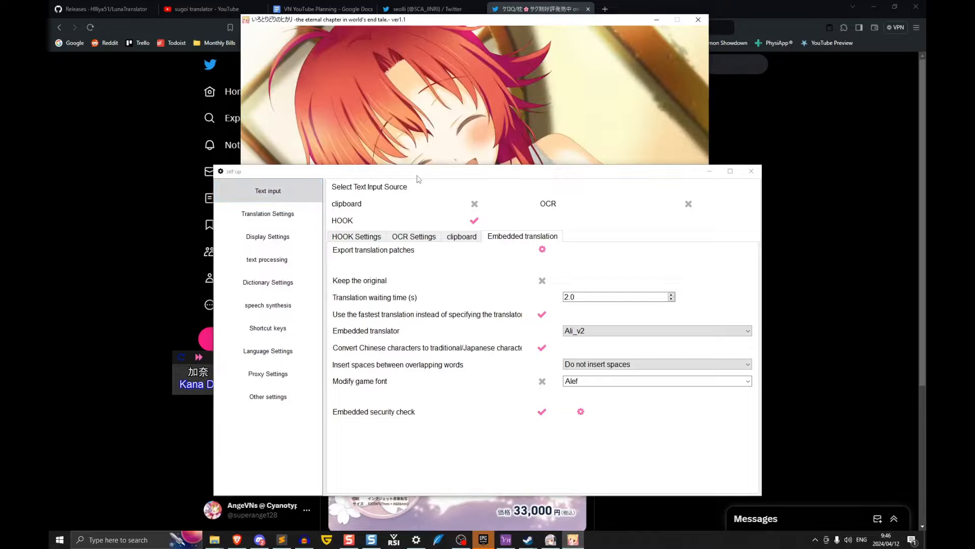
pyautogui.moveTo(420, 173); pyautogui.dragTo(518, 353)
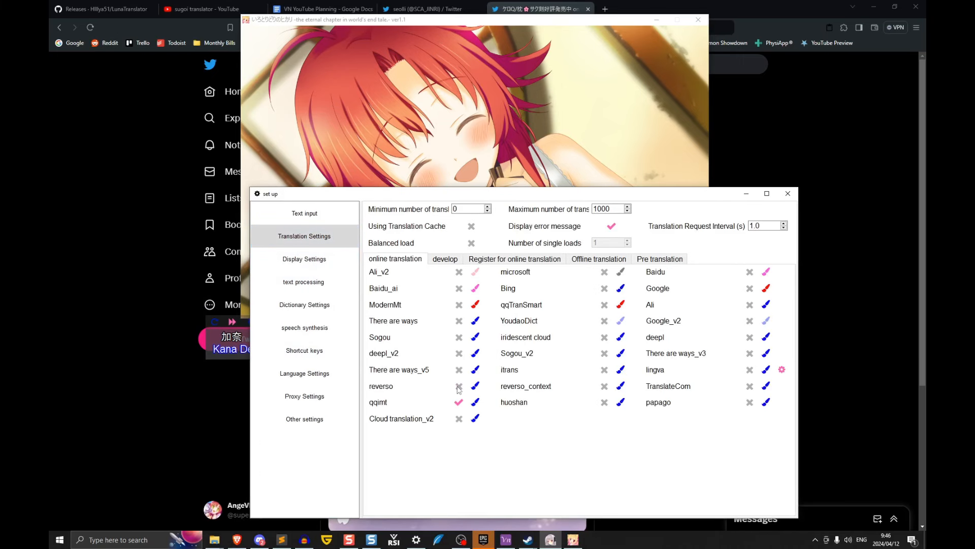
# - Turn the qqimt online translator off and on again, and view the develop translators
pyautogui.click(459, 402)
pyautogui.click(460, 403)
pyautogui.click(444, 260)
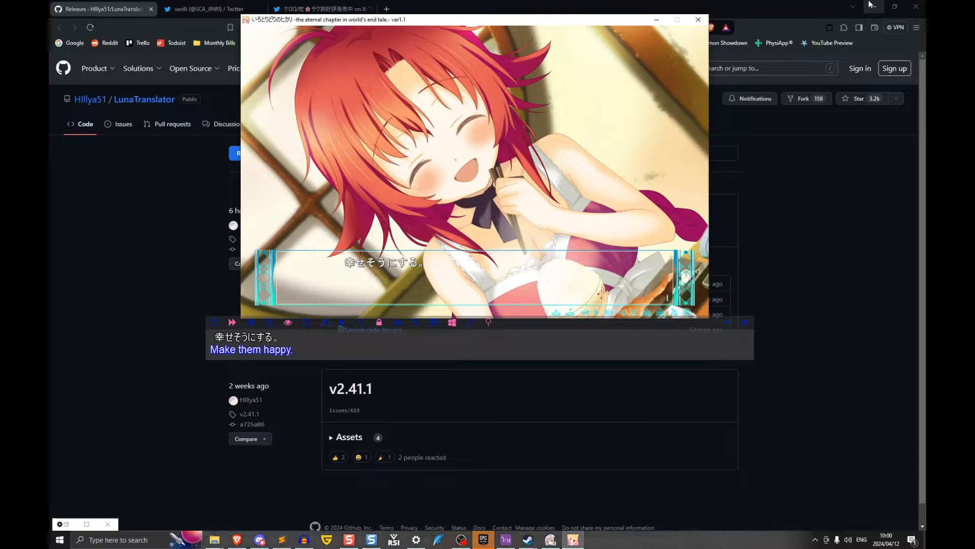
# - Move the translation window just below the game and resize its height and width
pyautogui.click(592, 333)
pyautogui.moveTo(590, 333)
pyautogui.mouseDown()
pyautogui.moveTo(517, 295)
pyautogui.moveTo(652, 257)
pyautogui.moveTo(747, 260)
pyautogui.moveTo(566, 277)
pyautogui.moveTo(659, 240)
pyautogui.moveTo(601, 372)
pyautogui.moveTo(595, 351)
pyautogui.mouseUp()
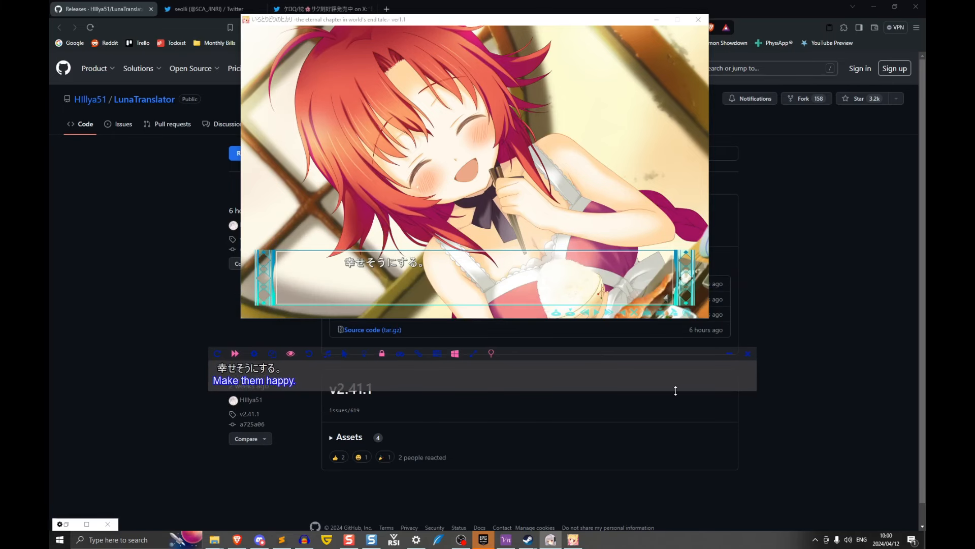
pyautogui.moveTo(674, 392); pyautogui.dragTo(655, 435)
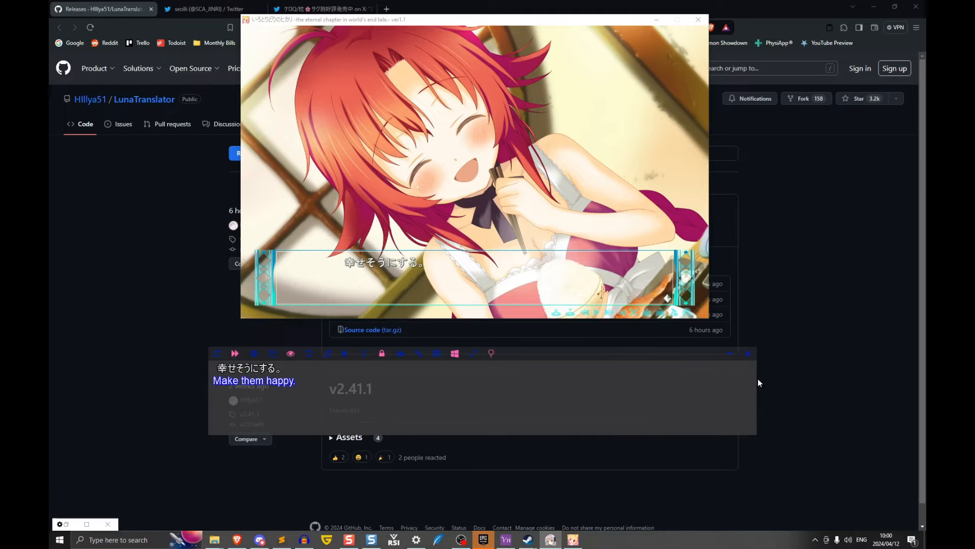
pyautogui.moveTo(756, 379); pyautogui.dragTo(555, 387)
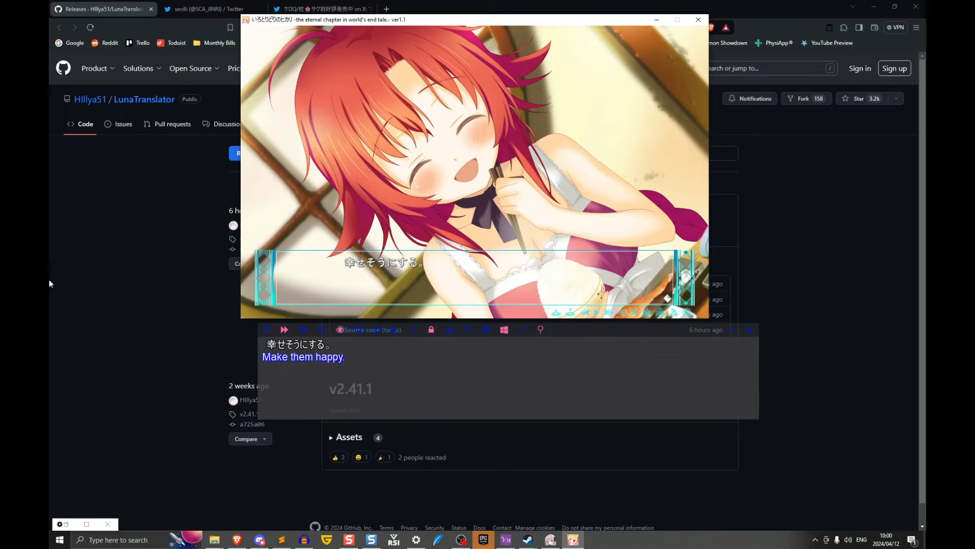
# - Retranslate the current dialogue line, and copy the original text of the following line to the clipboard
pyautogui.click(268, 341)
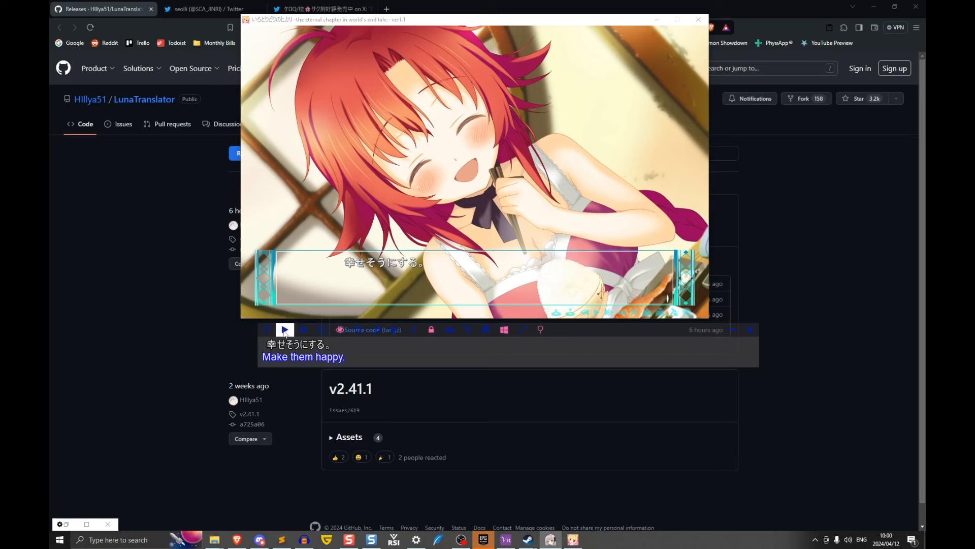
pyautogui.click(314, 261)
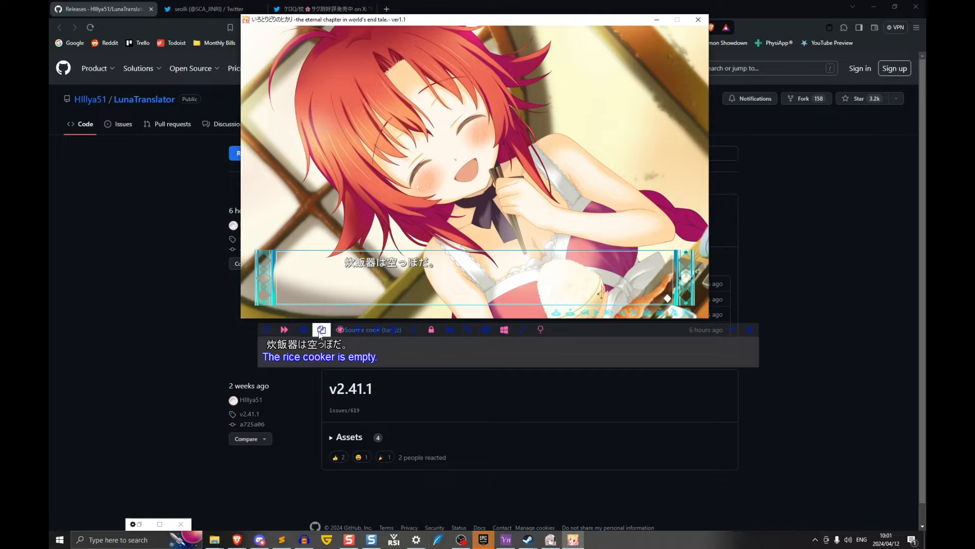
pyautogui.click(321, 332)
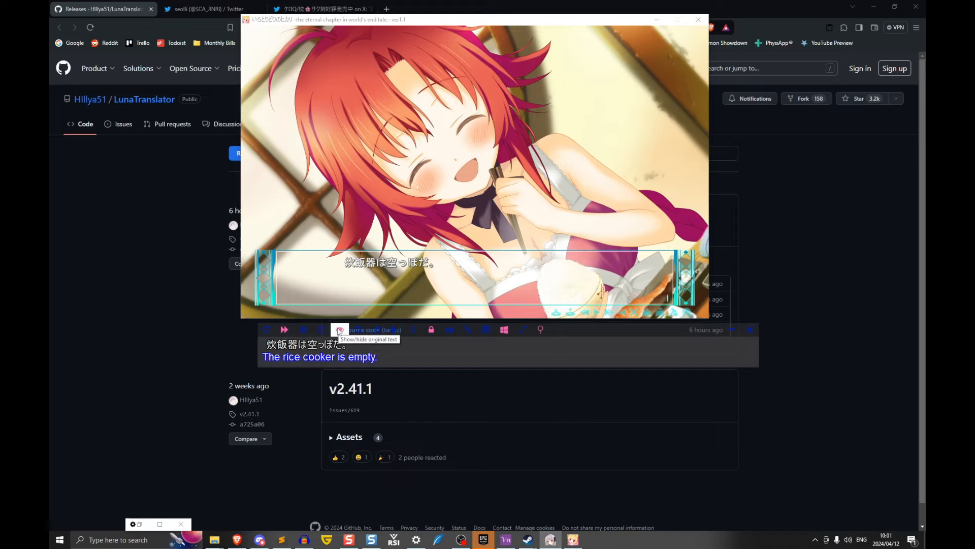
# - Hide the original text in the translation window, advance one dialogue line, and turn the original text display back on
pyautogui.click(340, 331)
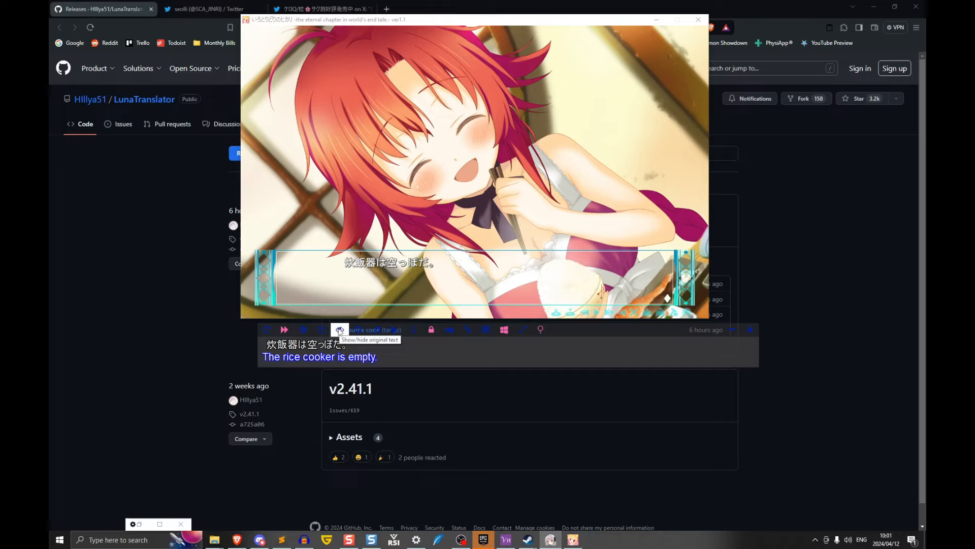
pyautogui.click(344, 312)
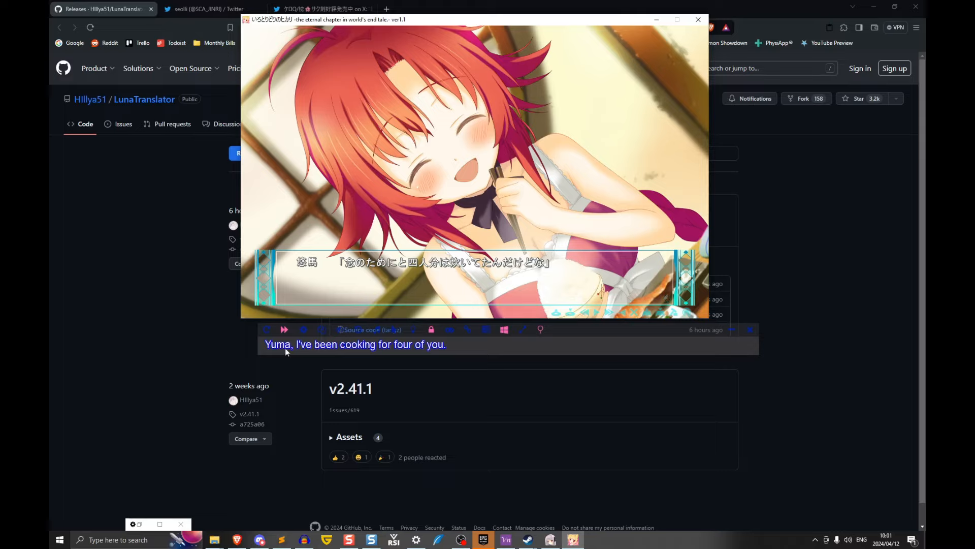
pyautogui.click(355, 331)
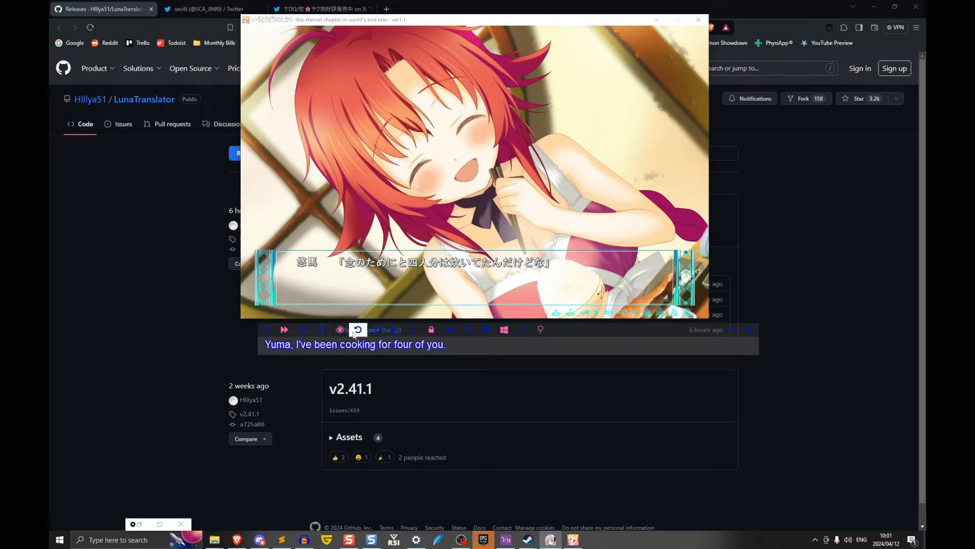
# - Open the translation history, scroll through the past lines, and have the current line read aloud
pyautogui.click(356, 331)
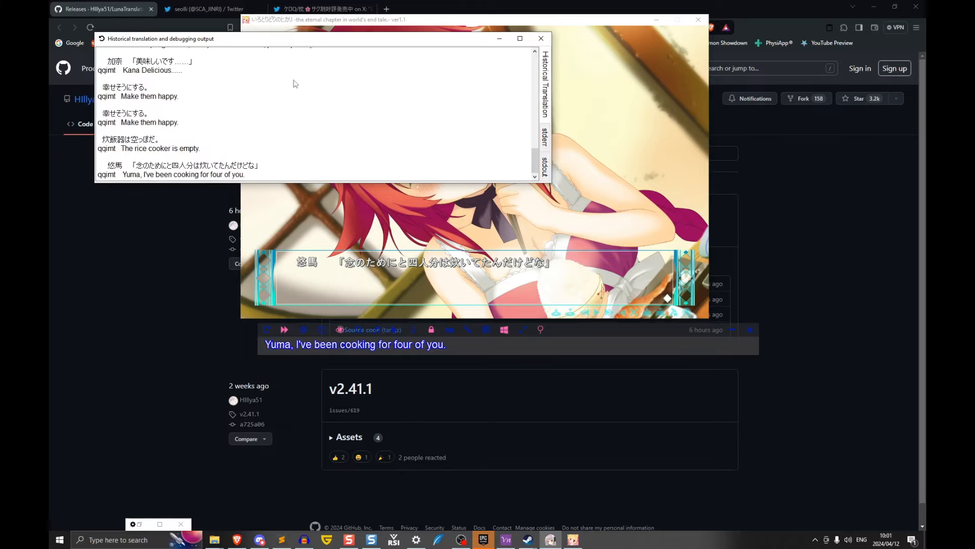
pyautogui.scroll(6, 304, 112)
pyautogui.scroll(-6, 276, 126)
pyautogui.click(375, 332)
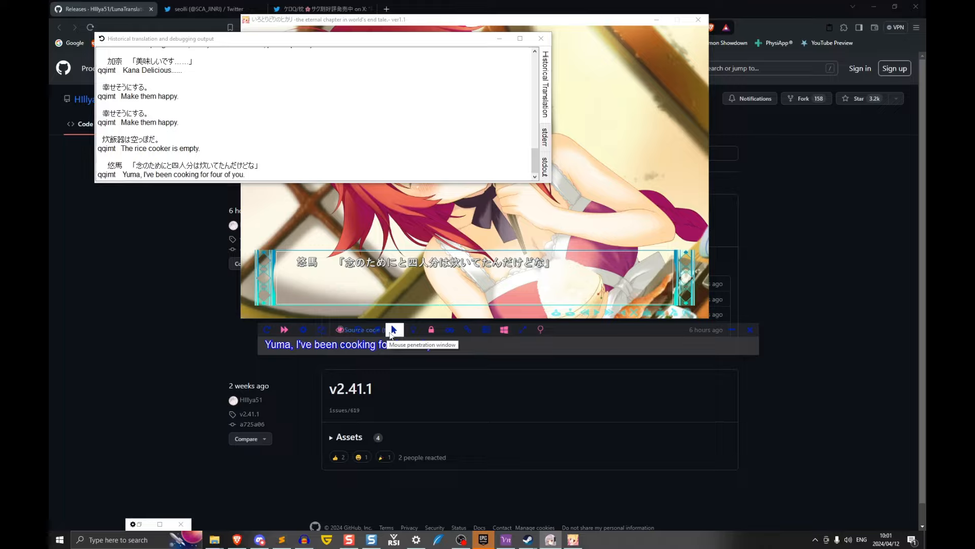
# - Try mouse penetration on the translation window, move the window farther below the game, and turn mouse penetration off
pyautogui.click(391, 334)
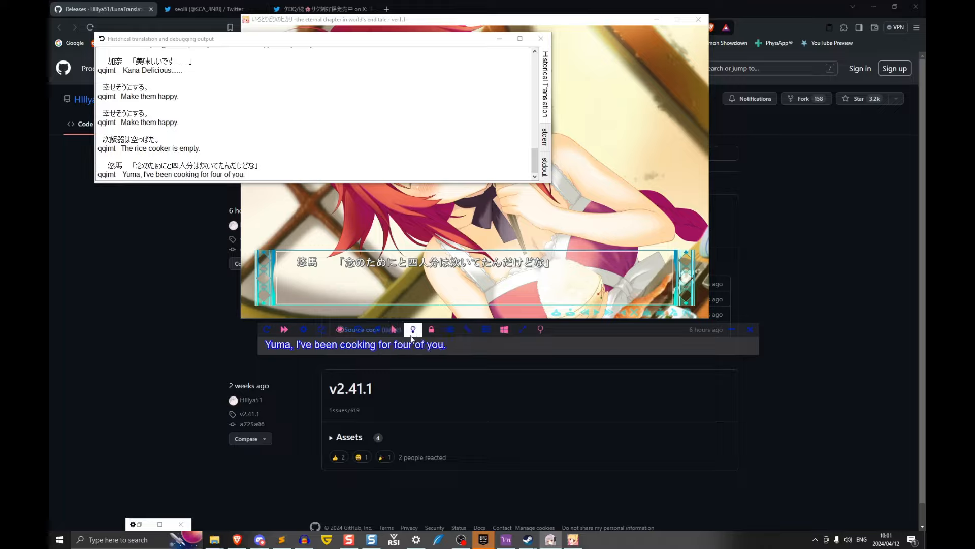
pyautogui.moveTo(564, 338); pyautogui.dragTo(543, 403)
pyautogui.click(376, 396)
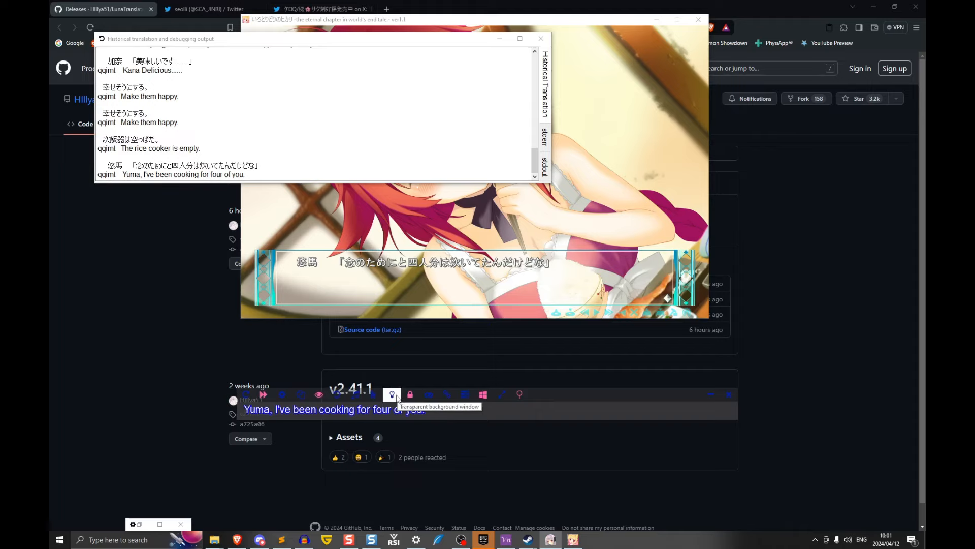
# - Make the translation window's background transparent, try the window over the game's dialogue box, and place it just below the game
pyautogui.click(392, 396)
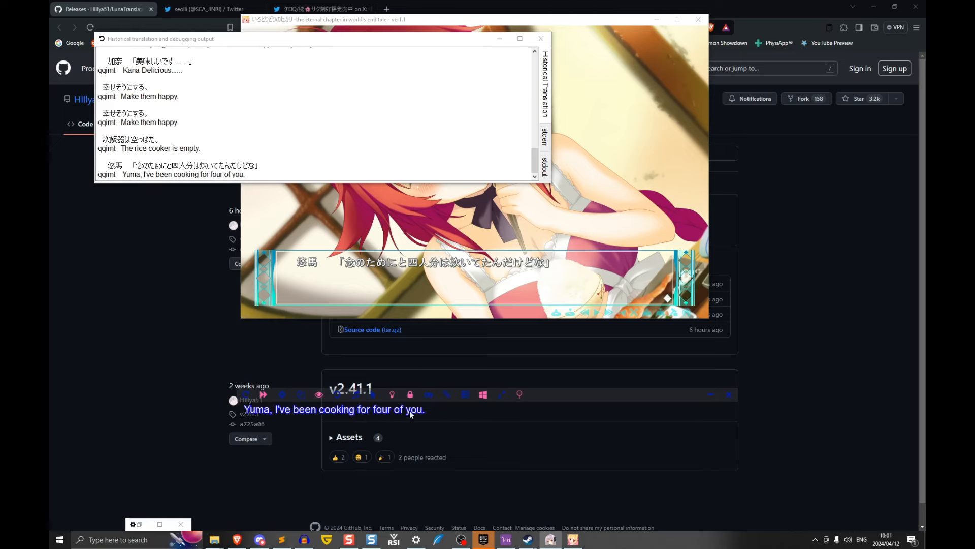
pyautogui.moveTo(532, 392); pyautogui.dragTo(585, 250)
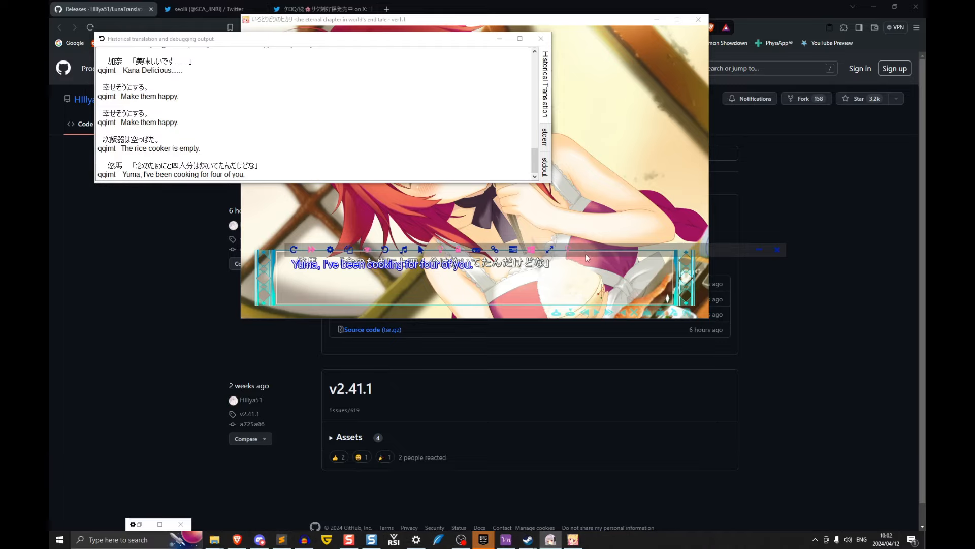
pyautogui.moveTo(586, 254); pyautogui.dragTo(572, 281)
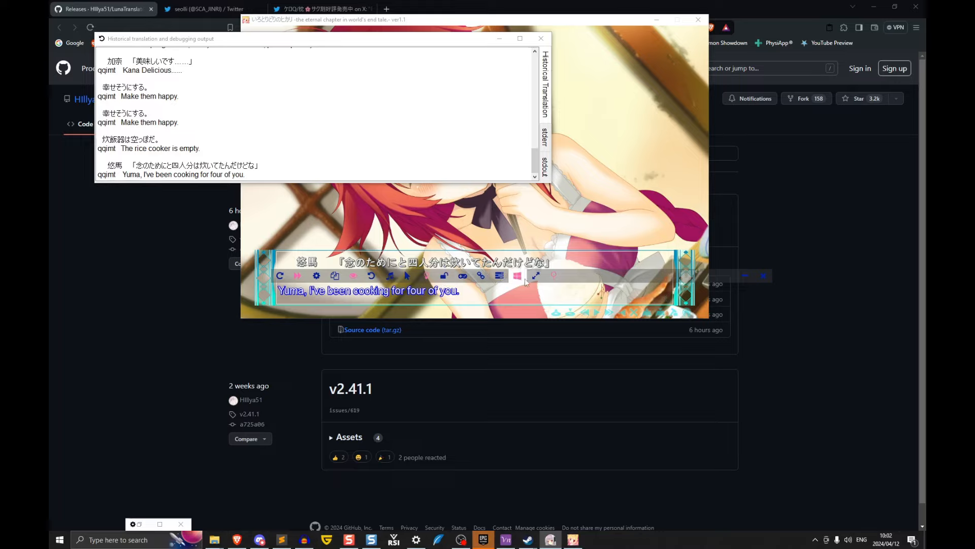
pyautogui.moveTo(620, 280); pyautogui.dragTo(605, 309)
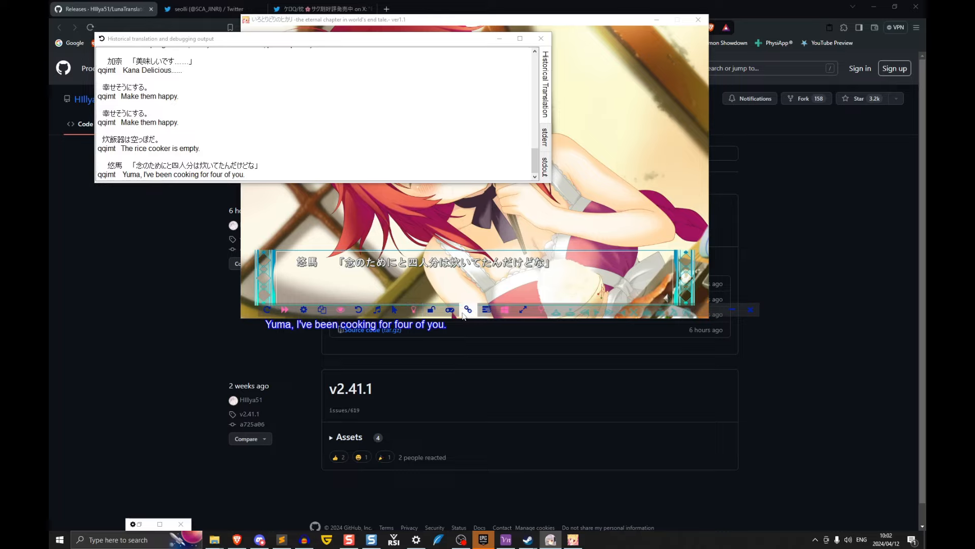
pyautogui.moveTo(553, 304); pyautogui.dragTo(548, 331)
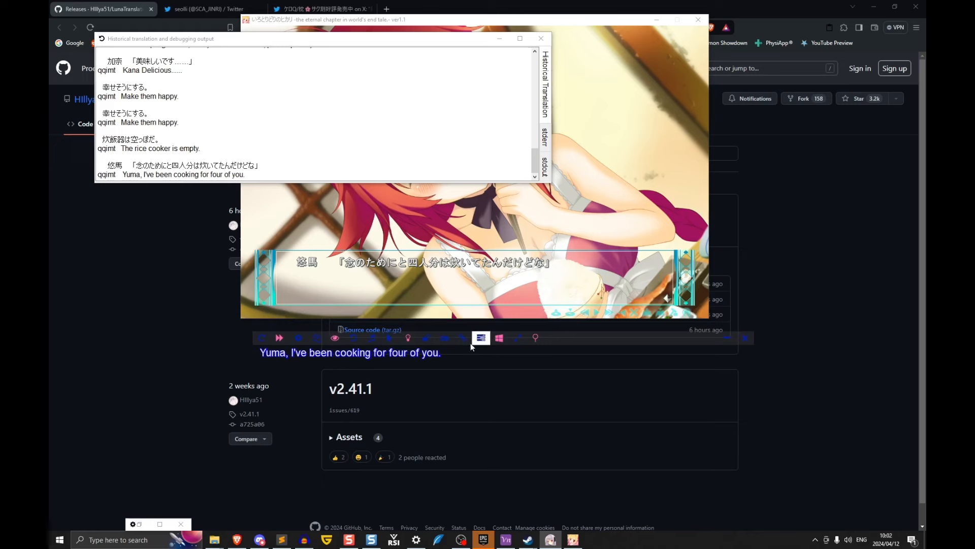
# - Look over the saved games window, the game process selection window and the hook text selection window in turn
pyautogui.click(444, 339)
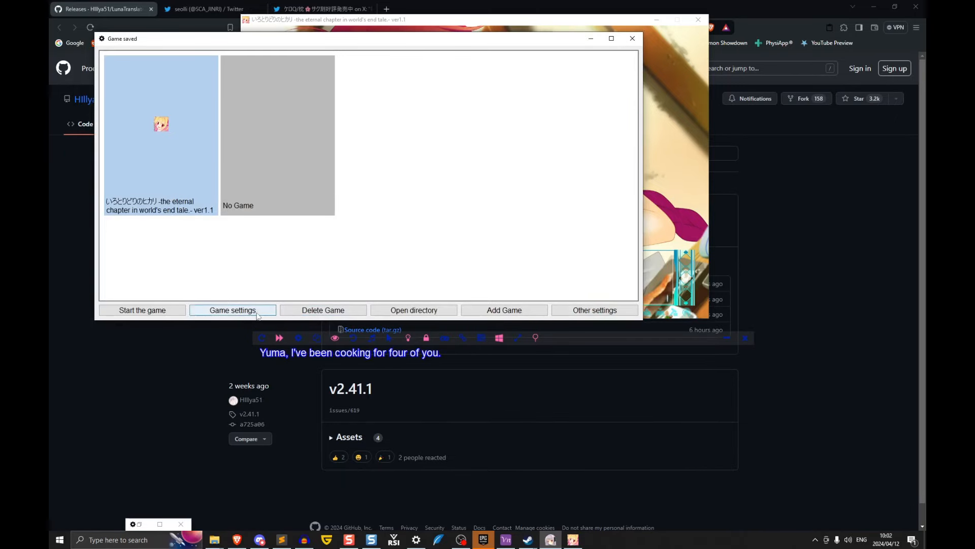
pyautogui.click(632, 39)
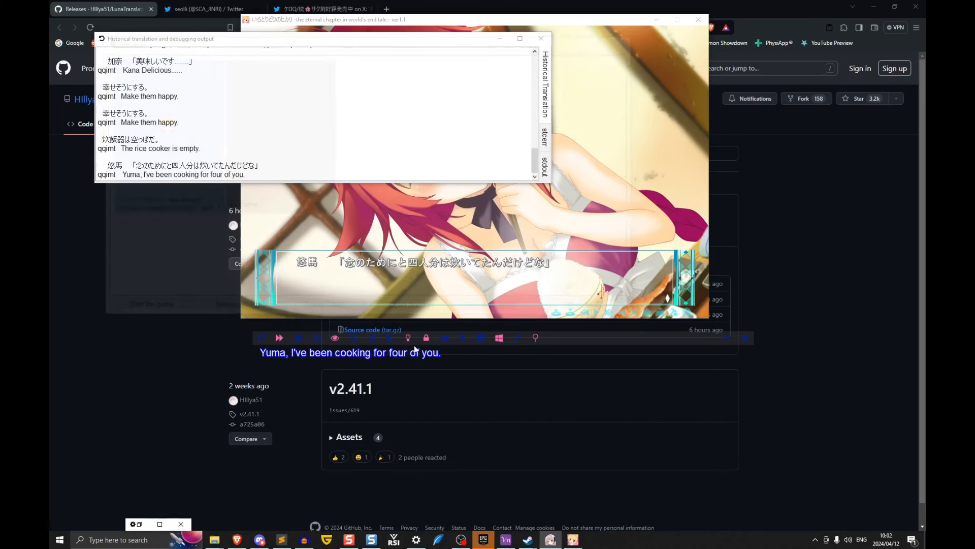
pyautogui.click(463, 338)
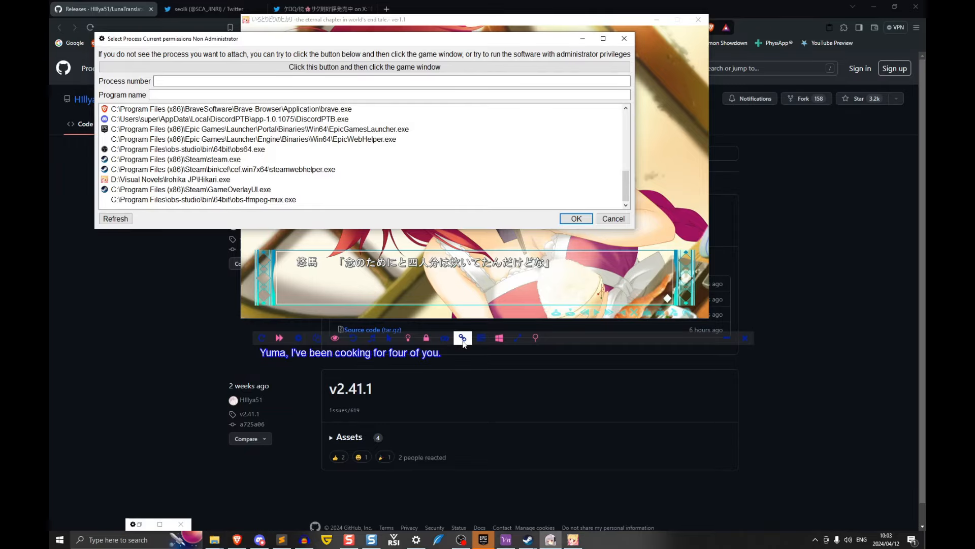
pyautogui.click(480, 341)
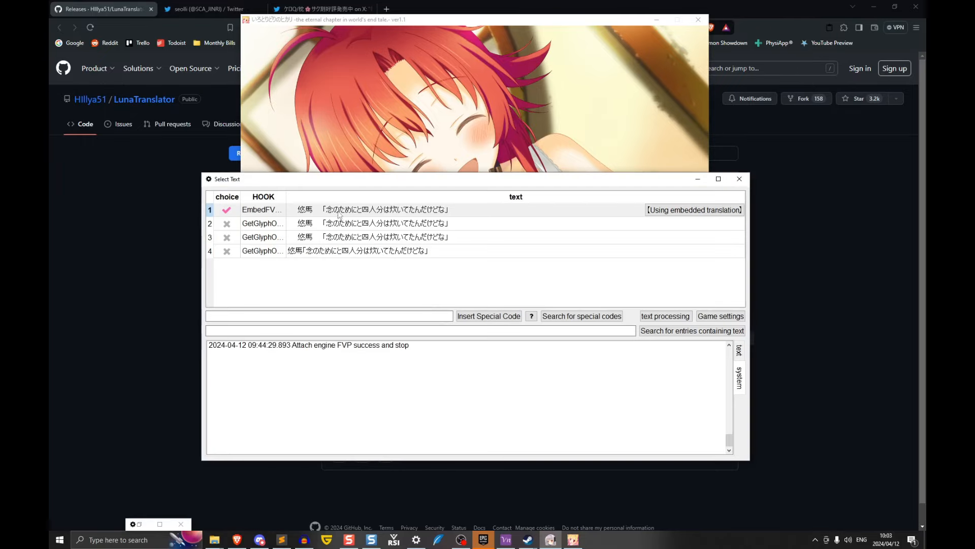
pyautogui.moveTo(329, 183); pyautogui.dragTo(352, 362)
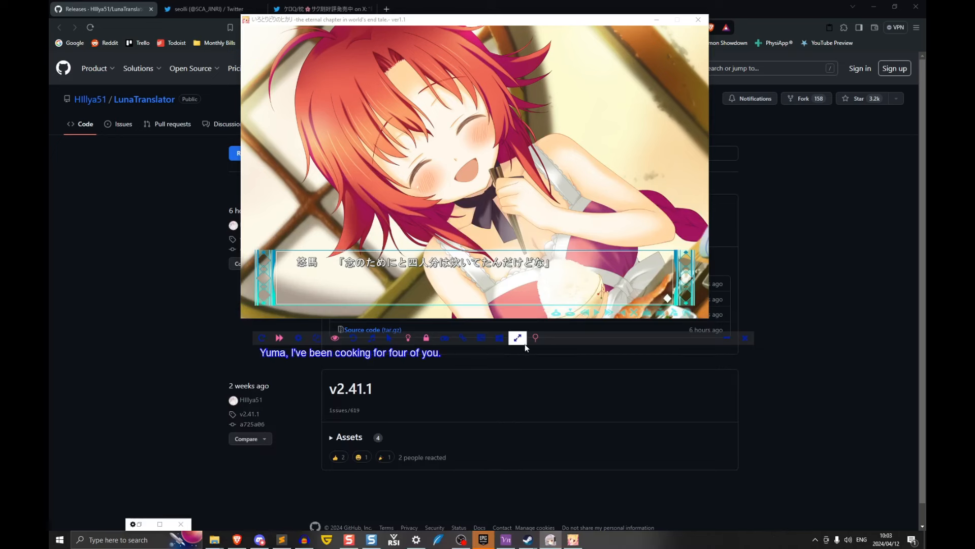
# - Move the translation window slightly farther below the game and try the game window scaling function
pyautogui.moveTo(564, 342); pyautogui.dragTo(578, 360)
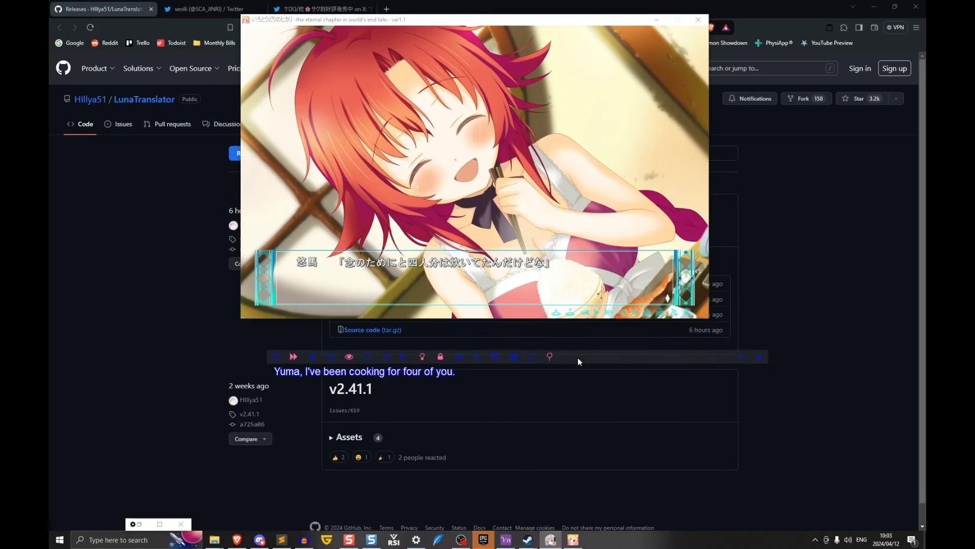
pyautogui.click(531, 357)
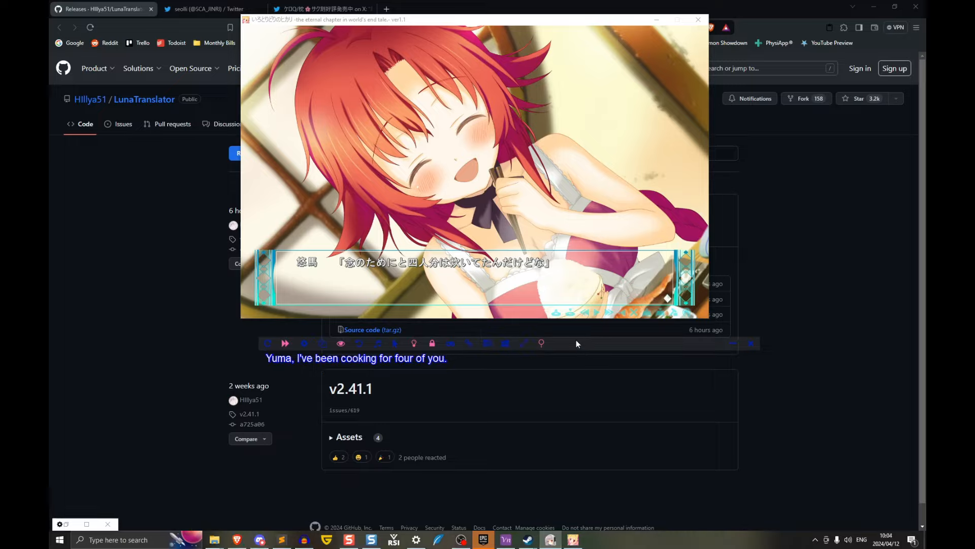